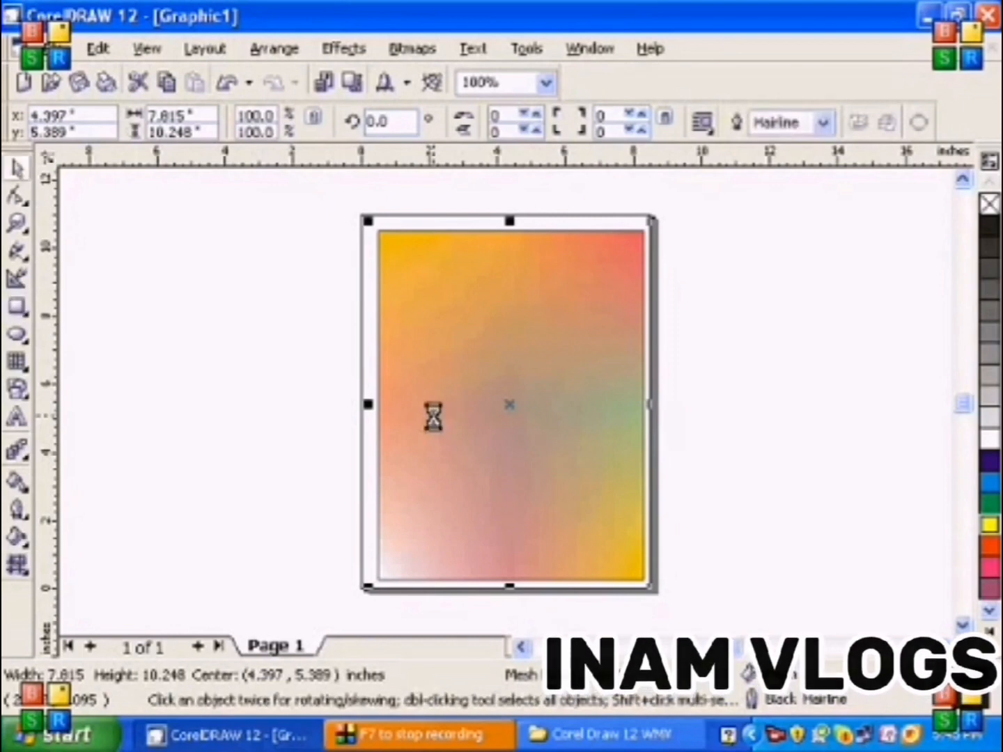
Delete the gradient-filled rectangle and draw an ellipse about 4.83 by 4.17 inches in the page's upper half
key(Delete)
click(17, 334)
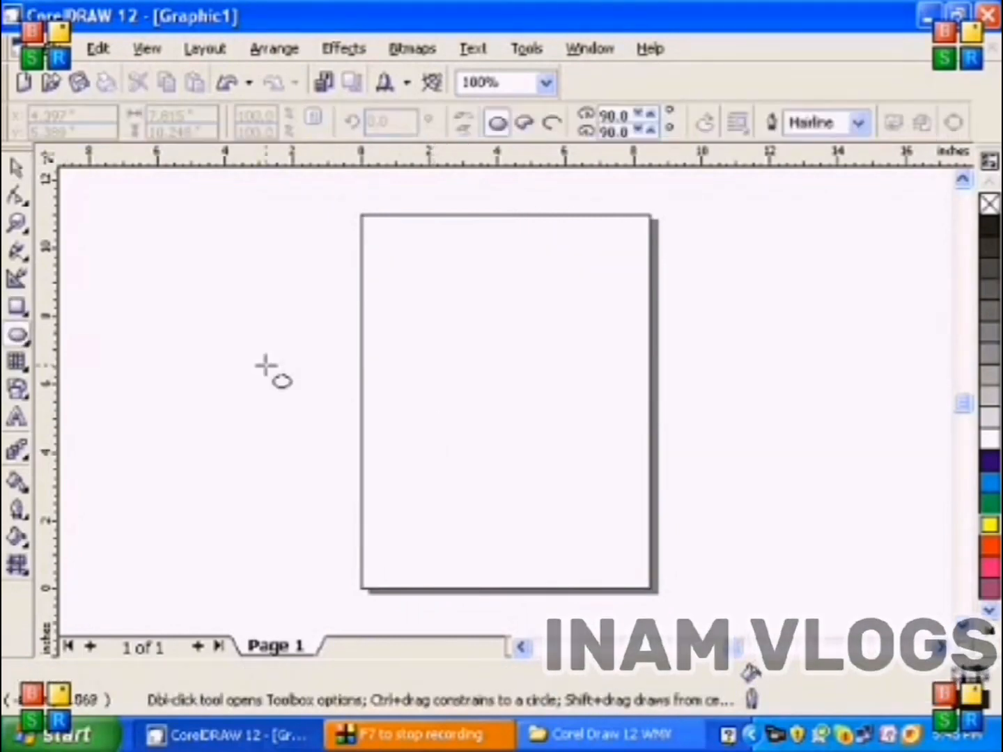
drag(416, 291, 584, 433)
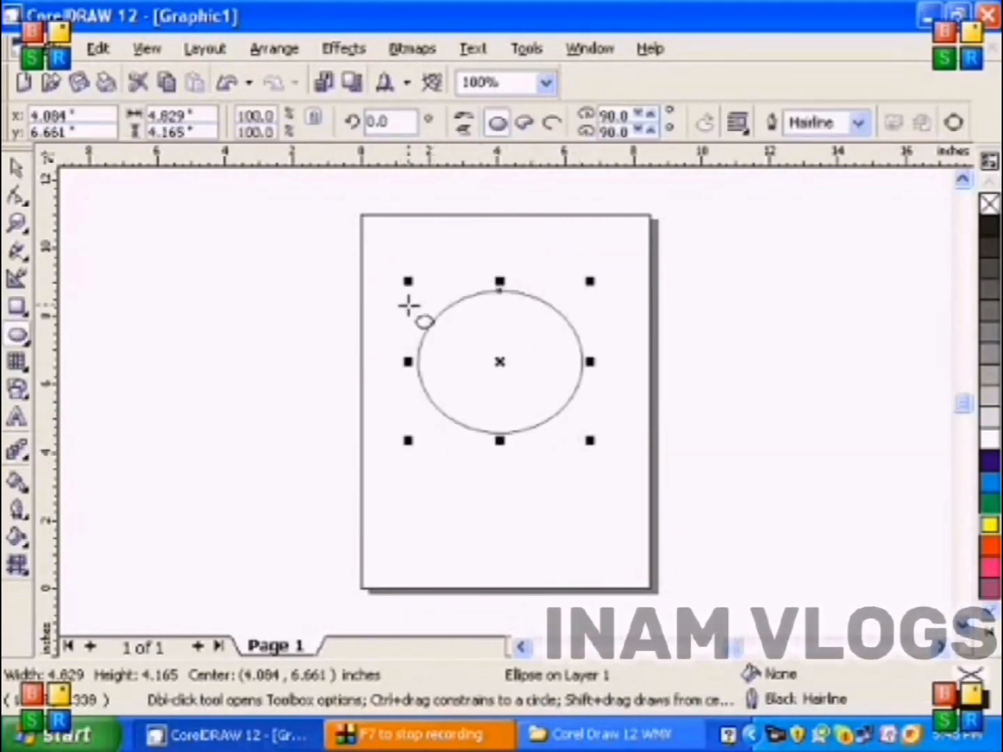
click(18, 170)
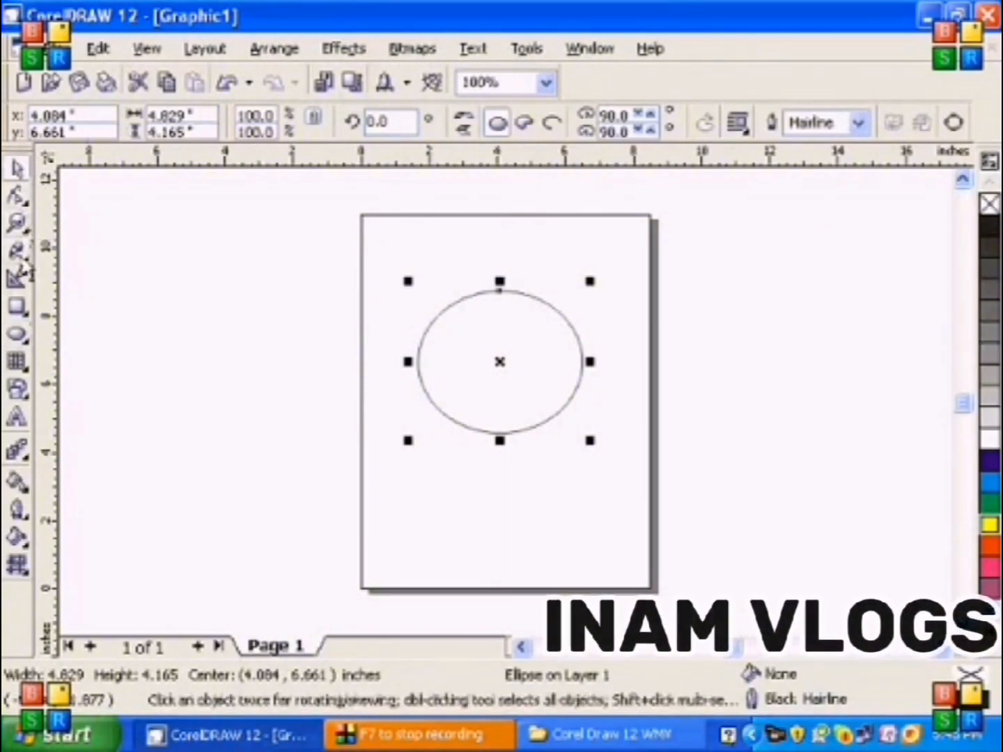
Add the artistic text "ABC Computer Center" along the top of the ellipse's outline
click(17, 223)
drag(360, 248, 622, 450)
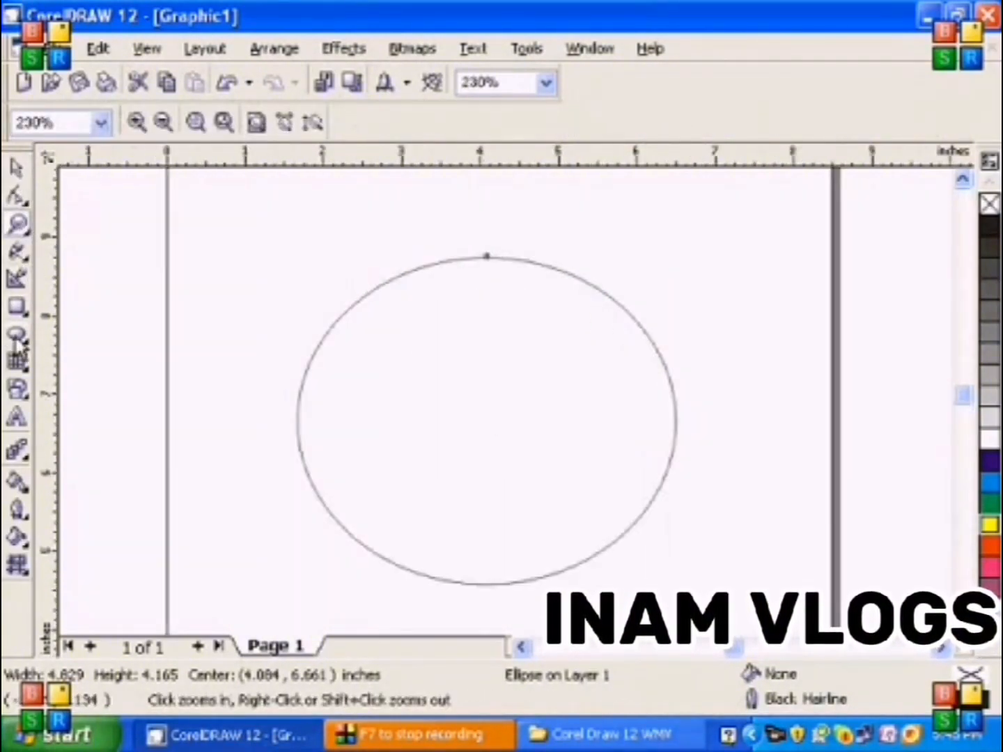
click(17, 418)
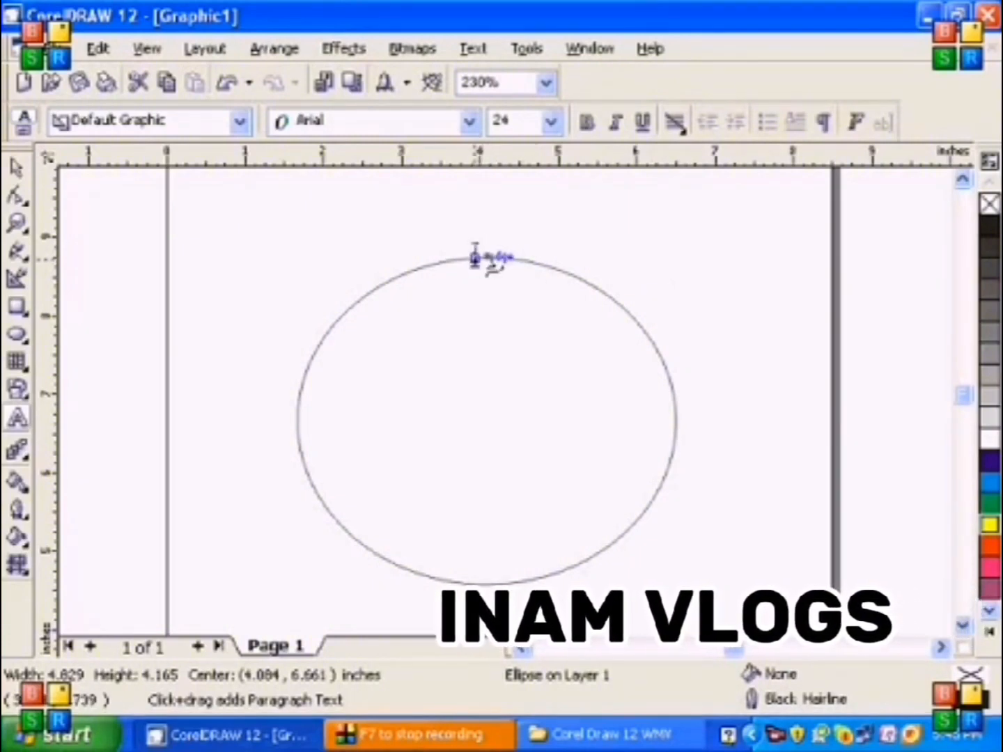
click(475, 256)
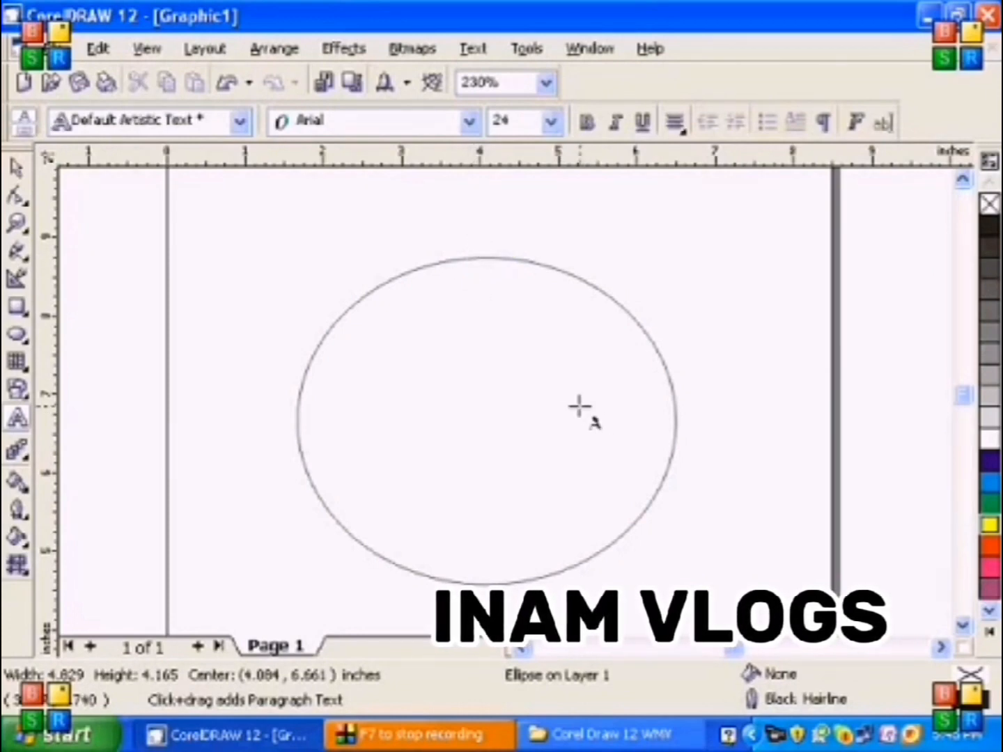
text(ABC)
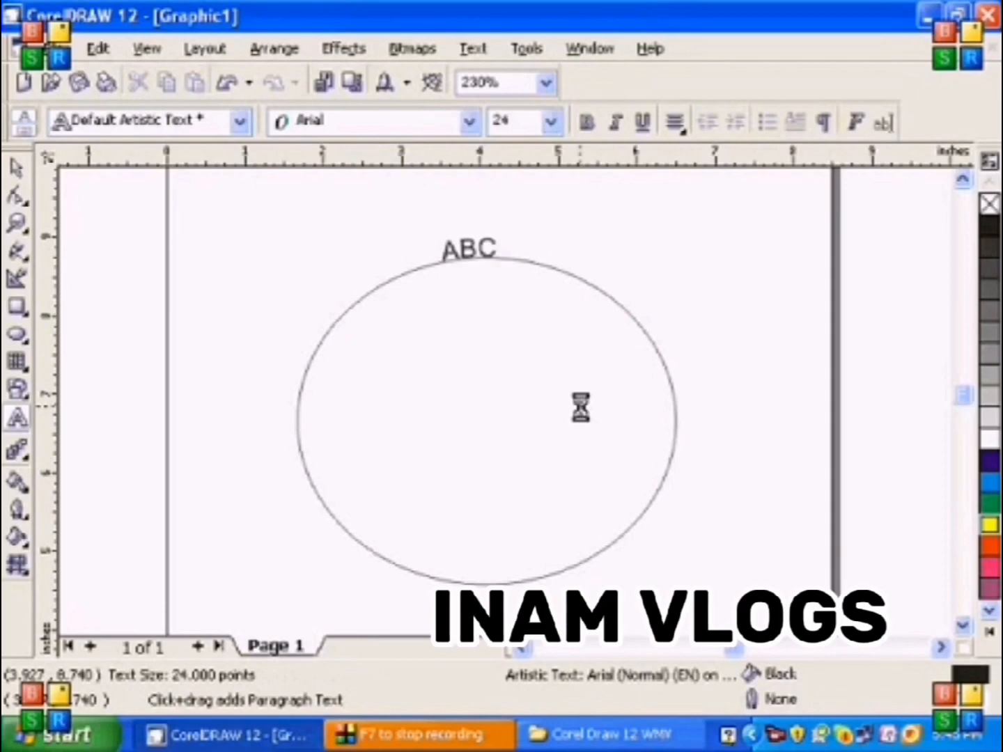
text( Computer)
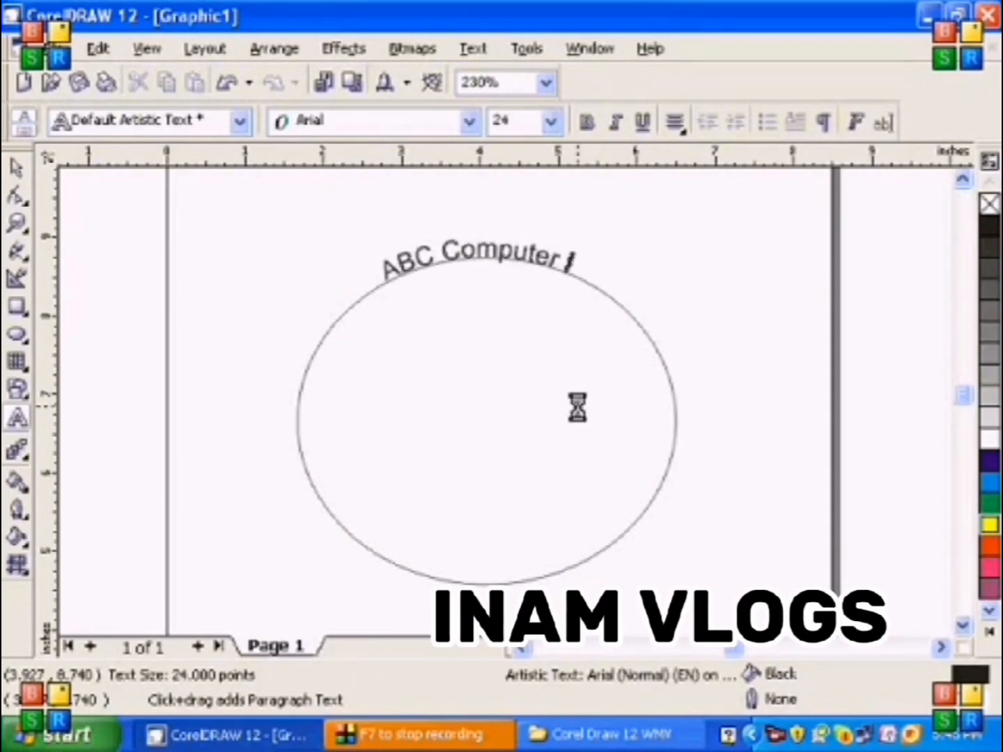
text( Center)
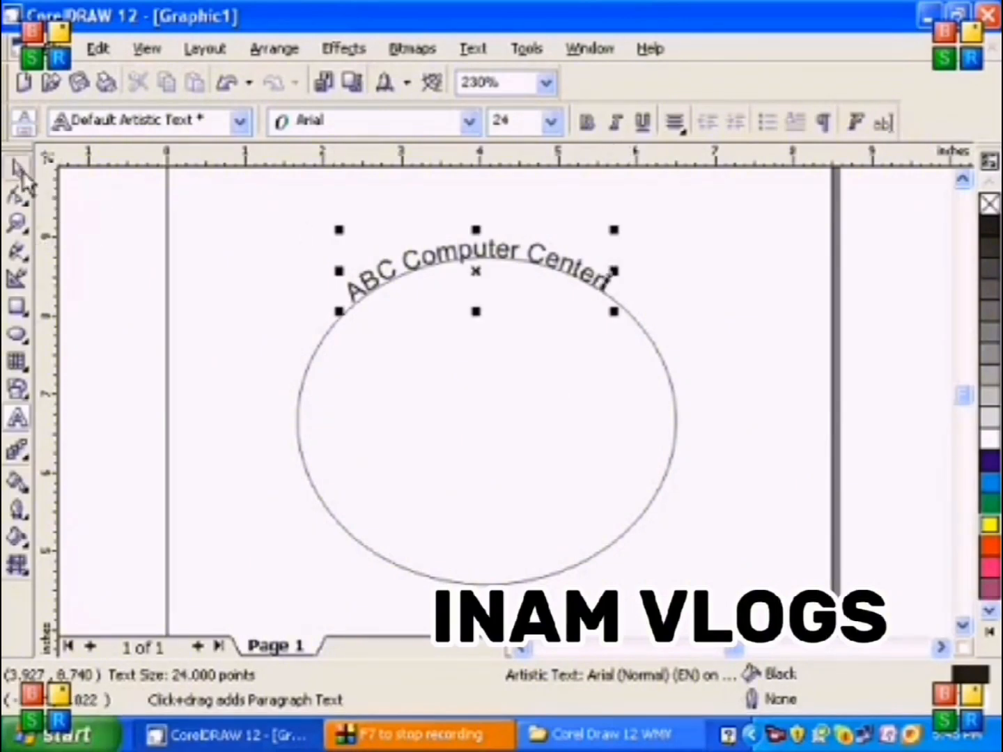
click(18, 170)
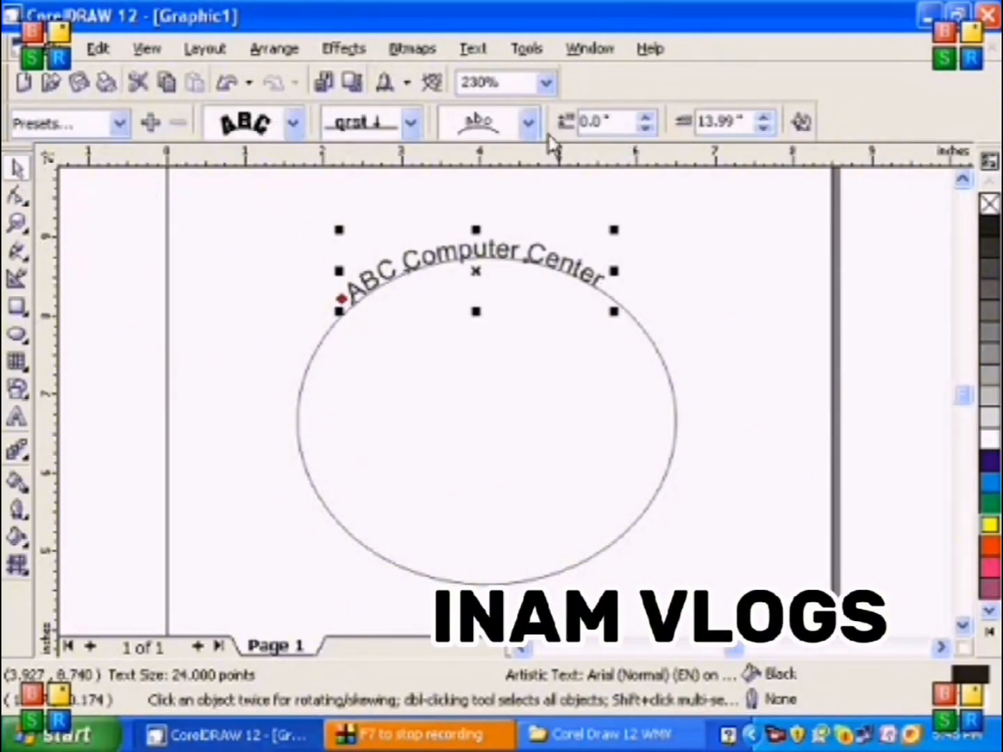
Try the other three text orientations on the path text, and restore the first orientation with letters rotated along the curve
click(294, 123)
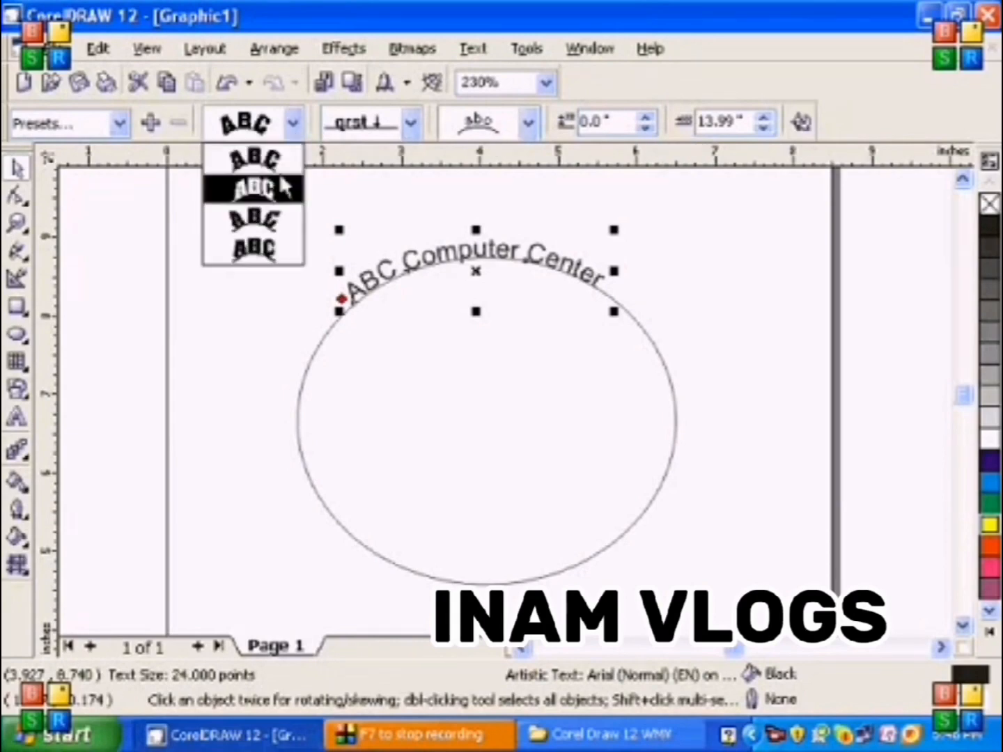
click(279, 174)
click(292, 126)
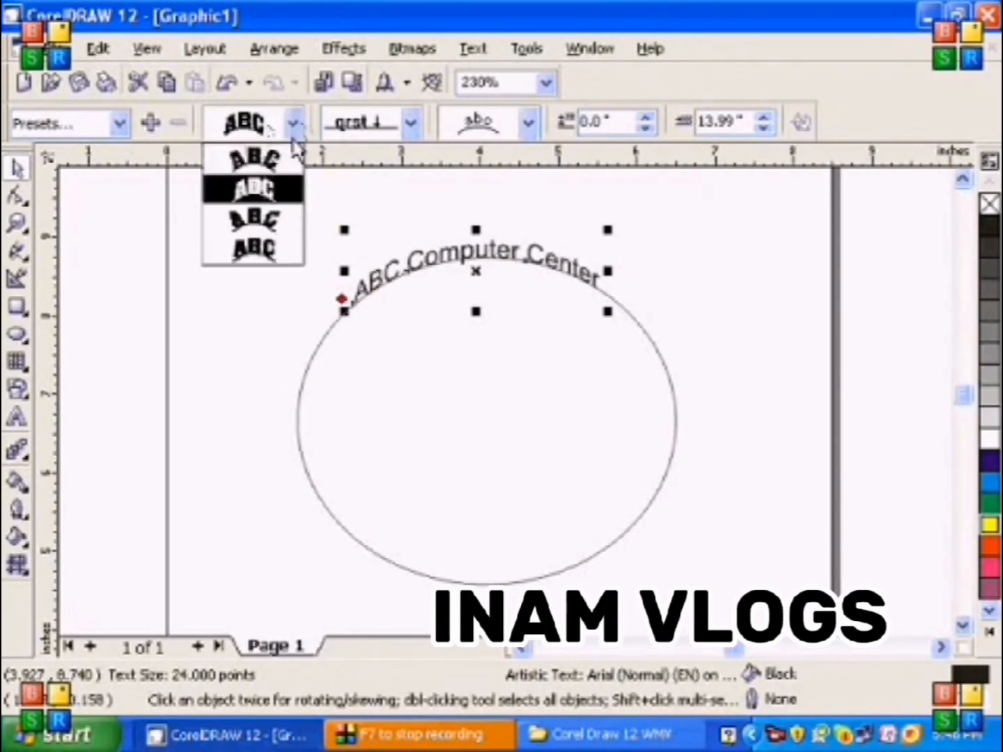
click(279, 220)
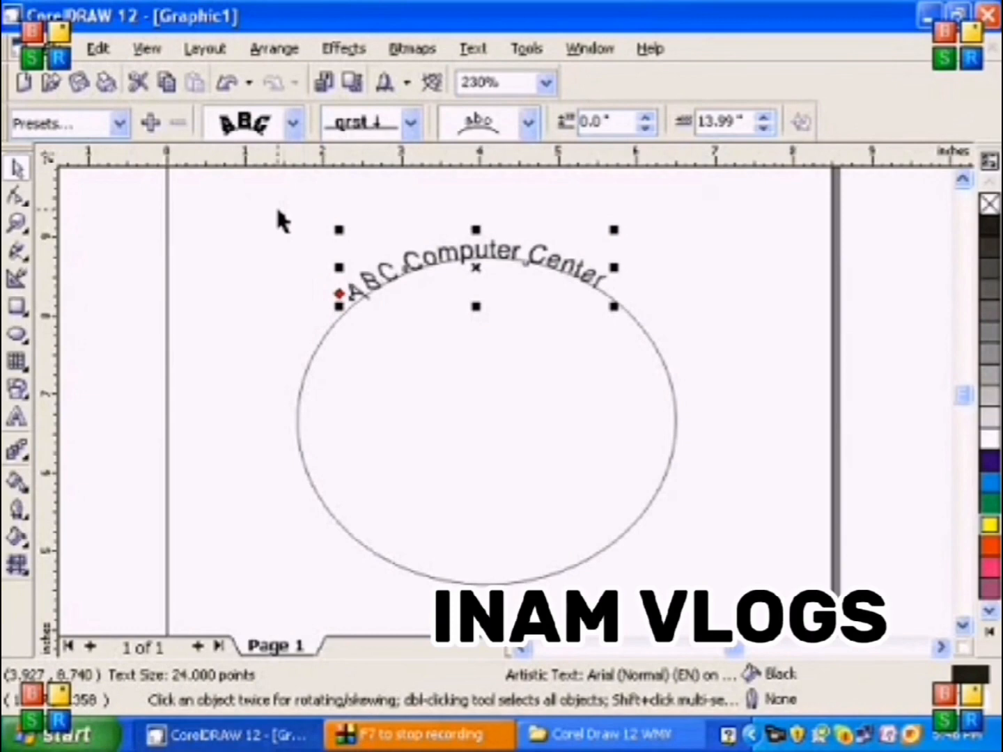
click(292, 125)
click(282, 250)
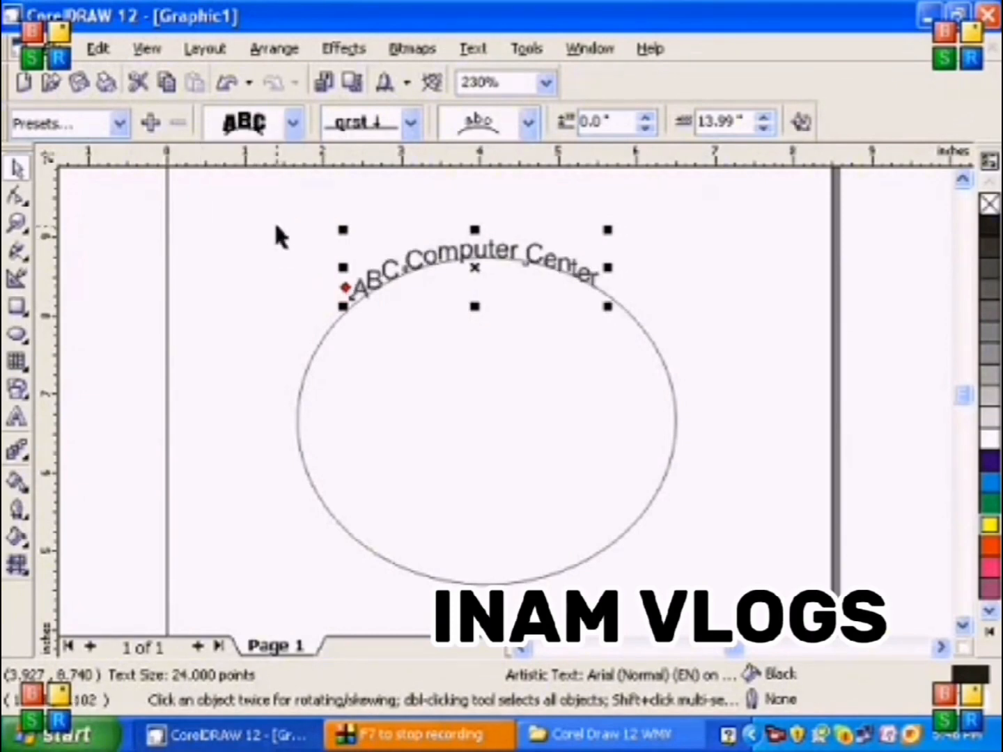
click(292, 126)
click(279, 160)
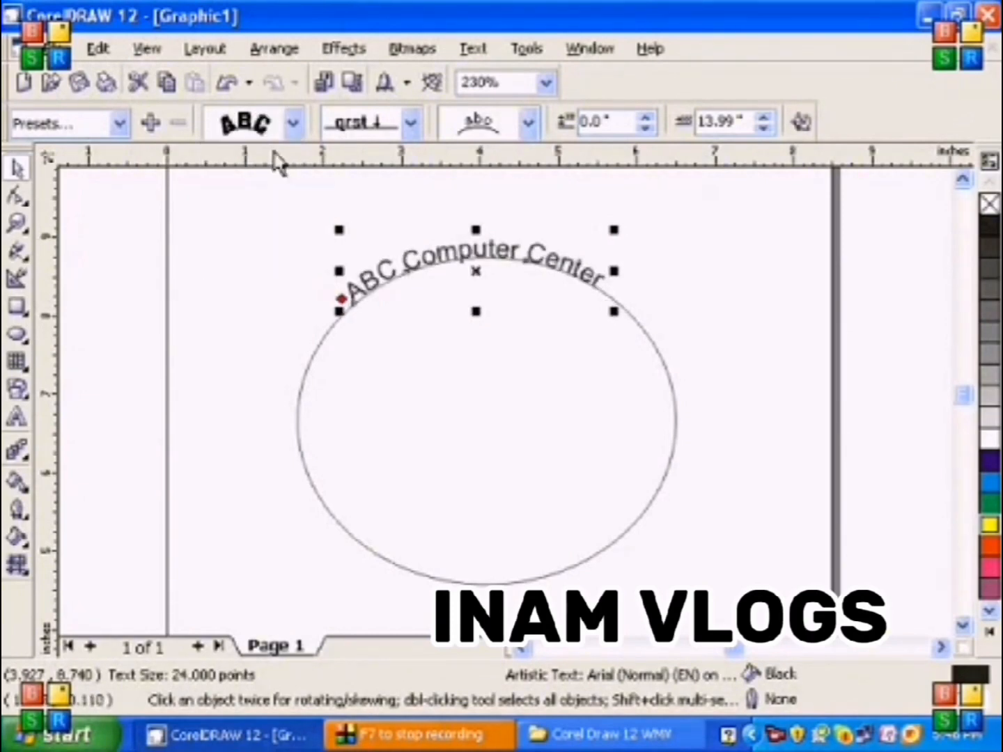
Try the below-path, raised, centred and variable vertical placements on the path text, and restore the baseline placement on the path
click(411, 125)
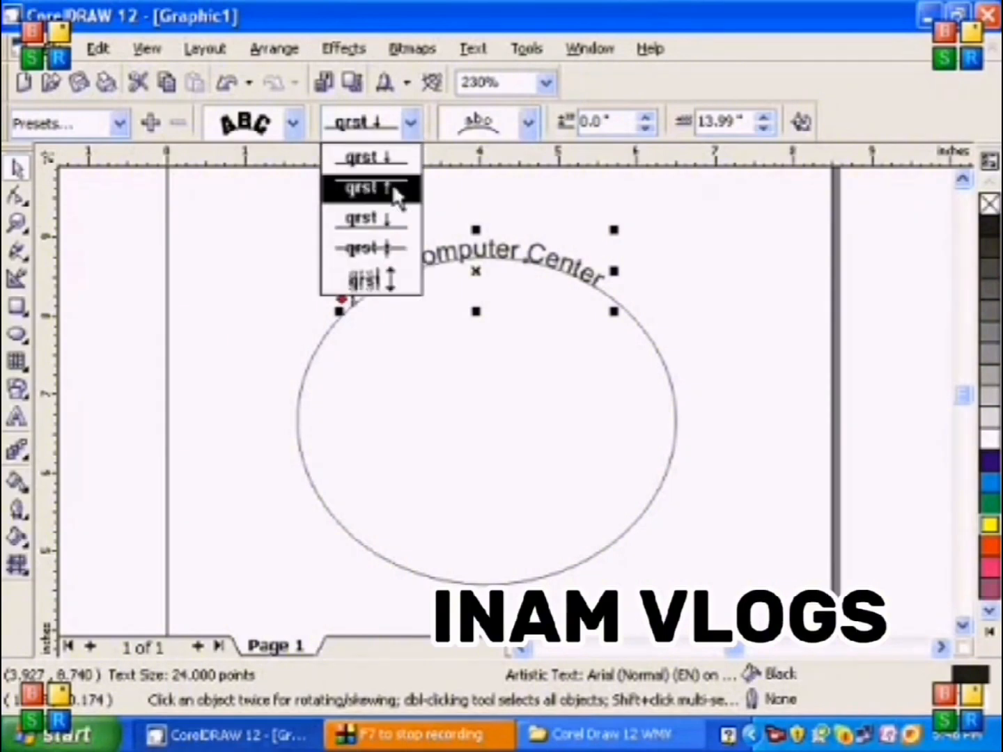
click(393, 183)
click(409, 127)
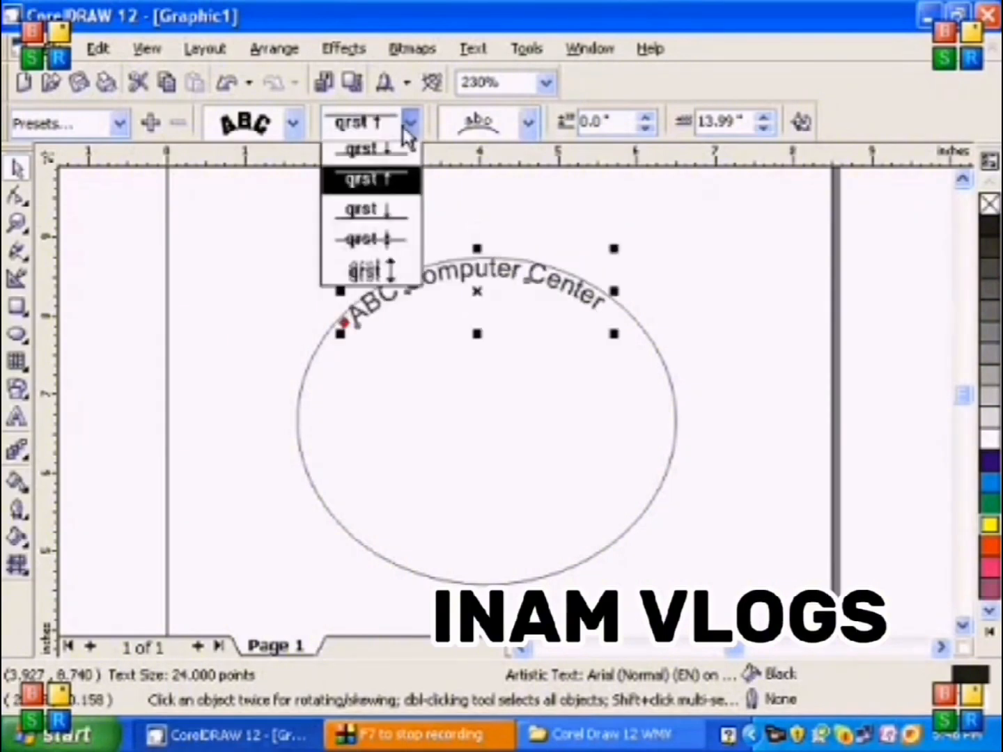
click(393, 222)
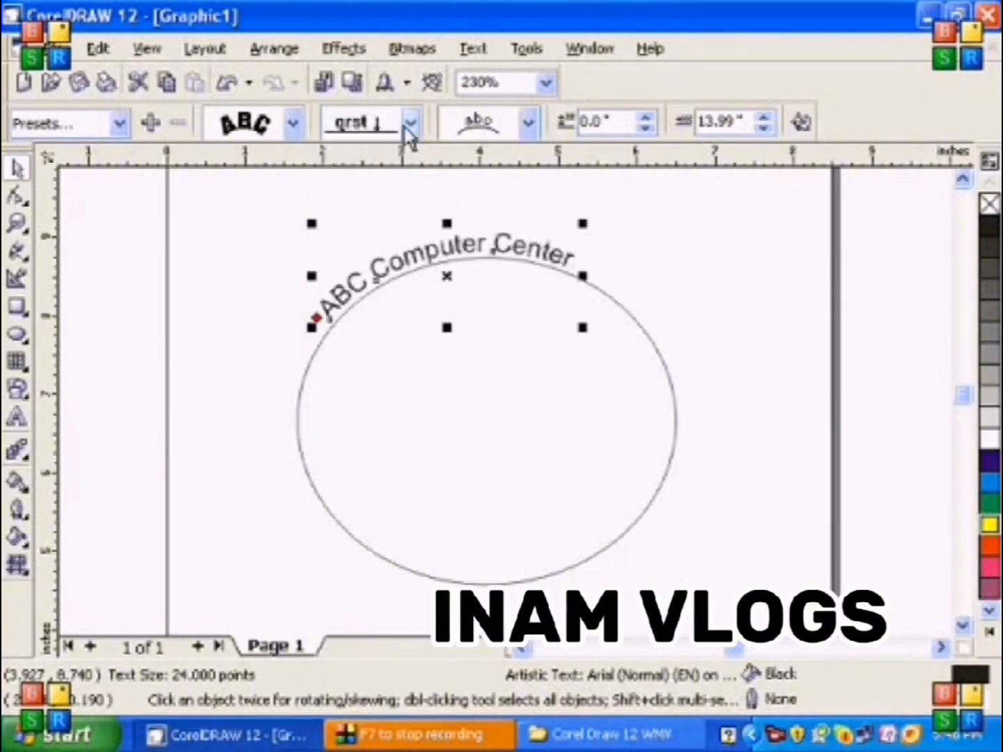
click(410, 126)
click(403, 250)
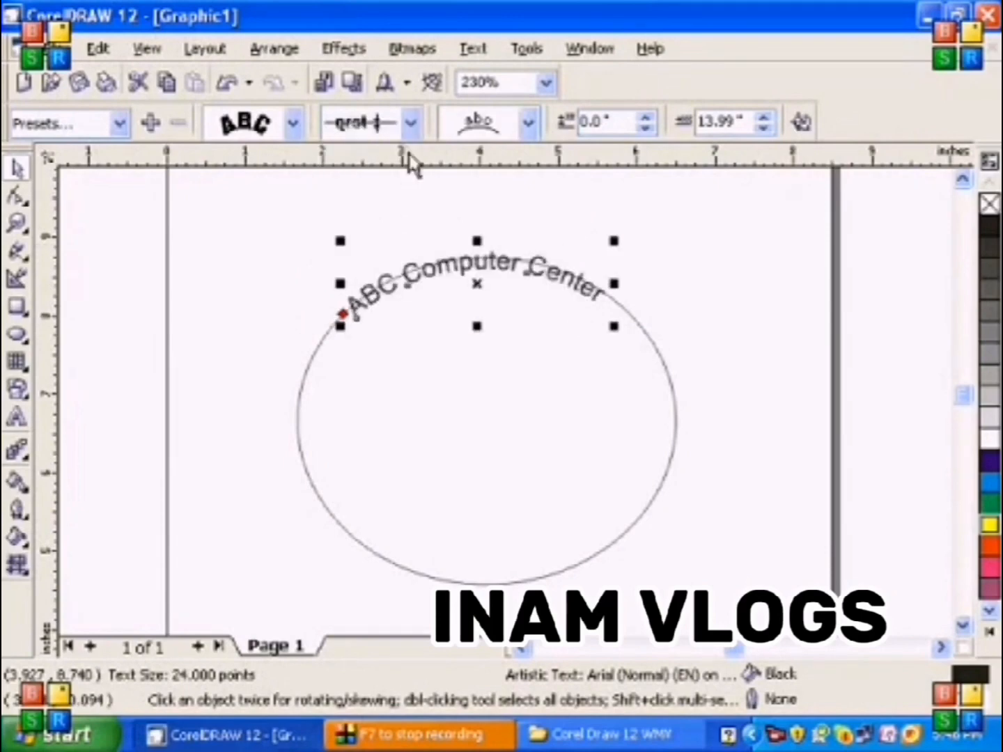
click(410, 122)
click(387, 279)
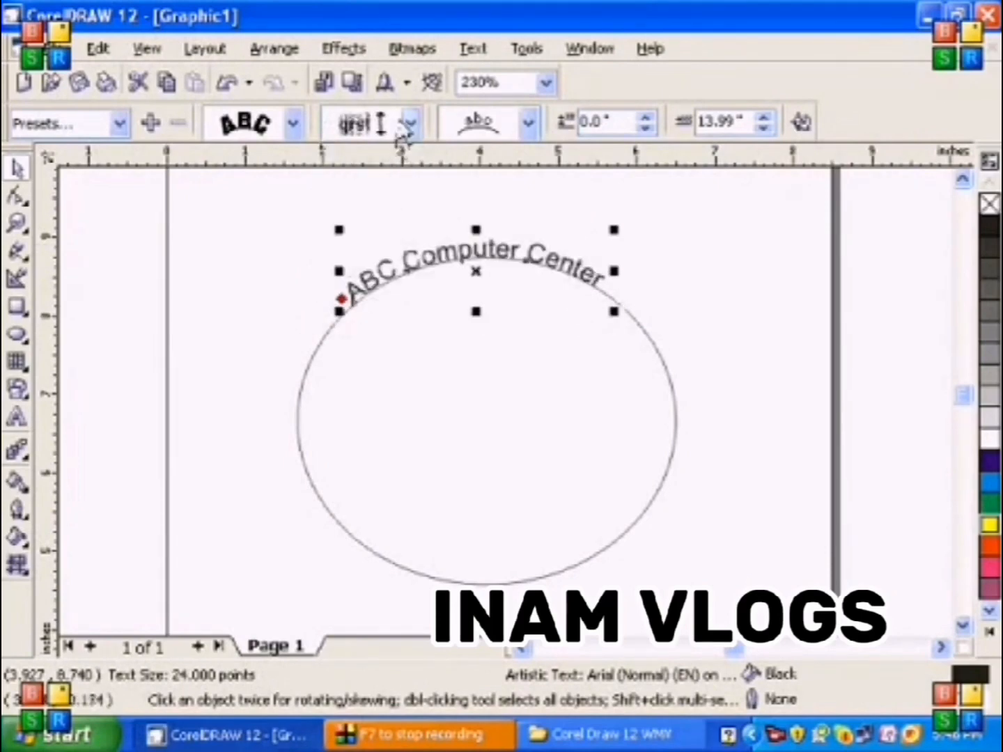
click(408, 126)
click(387, 159)
Try placing the path text on the ellipse's right, bottom and left sides, and return it to the top
click(530, 124)
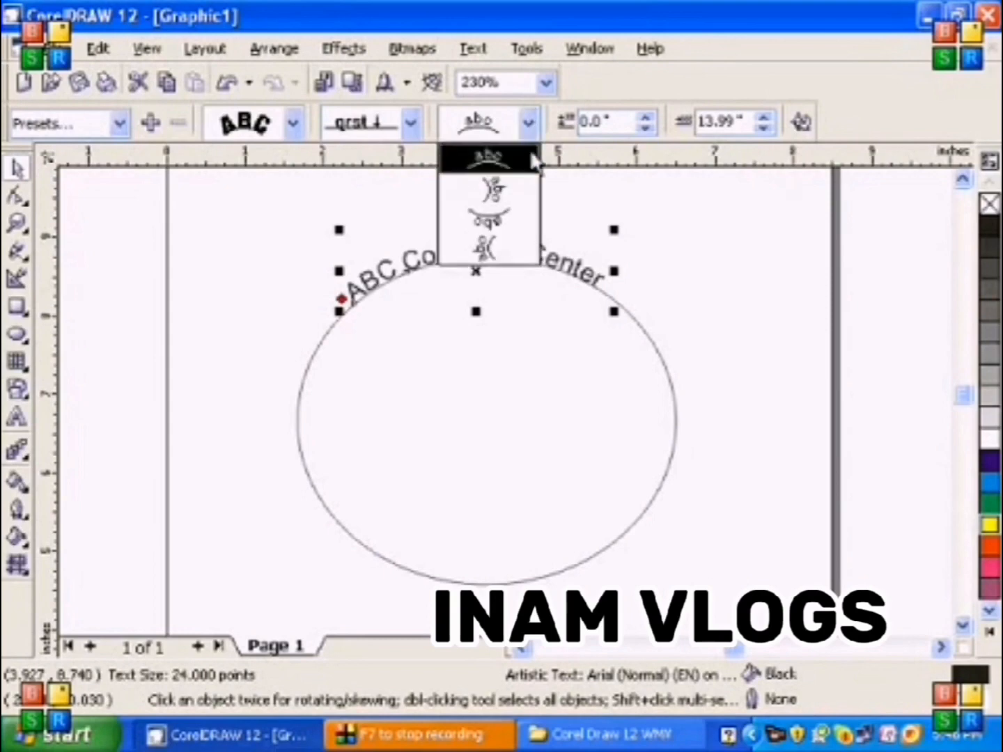
click(503, 186)
click(528, 126)
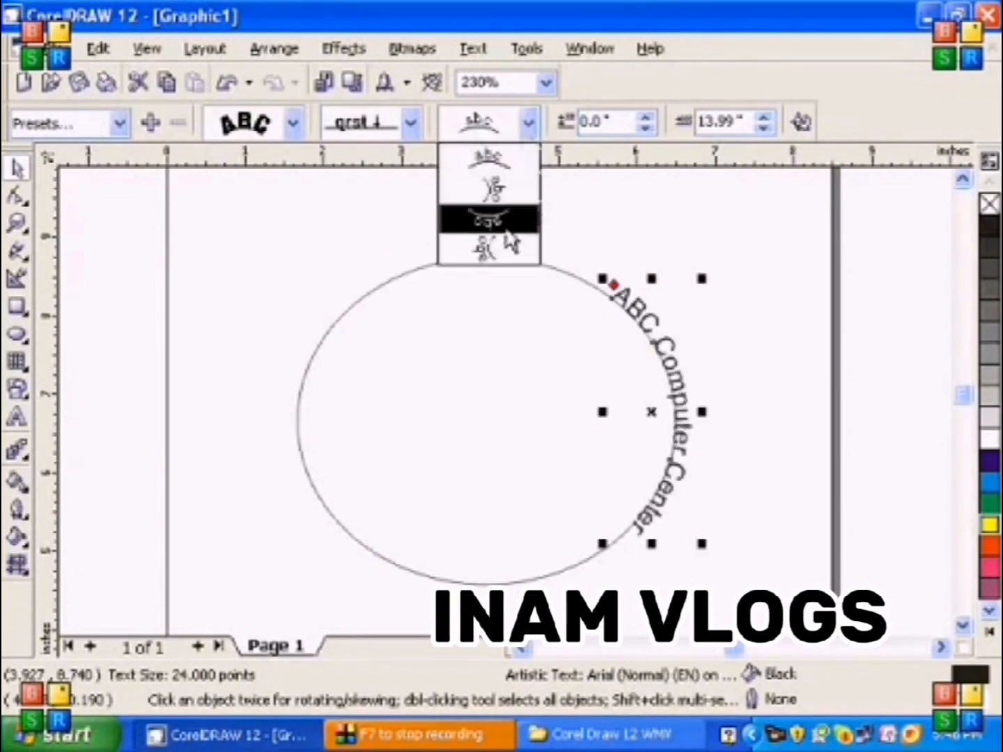
click(505, 228)
click(528, 123)
click(510, 248)
click(528, 124)
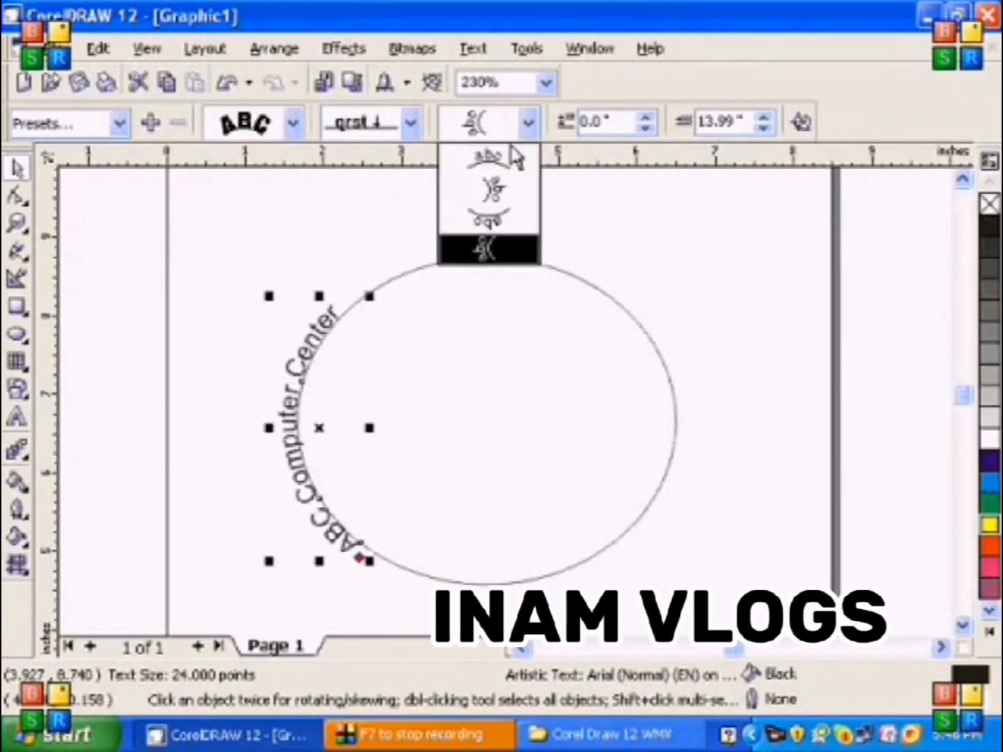
click(491, 158)
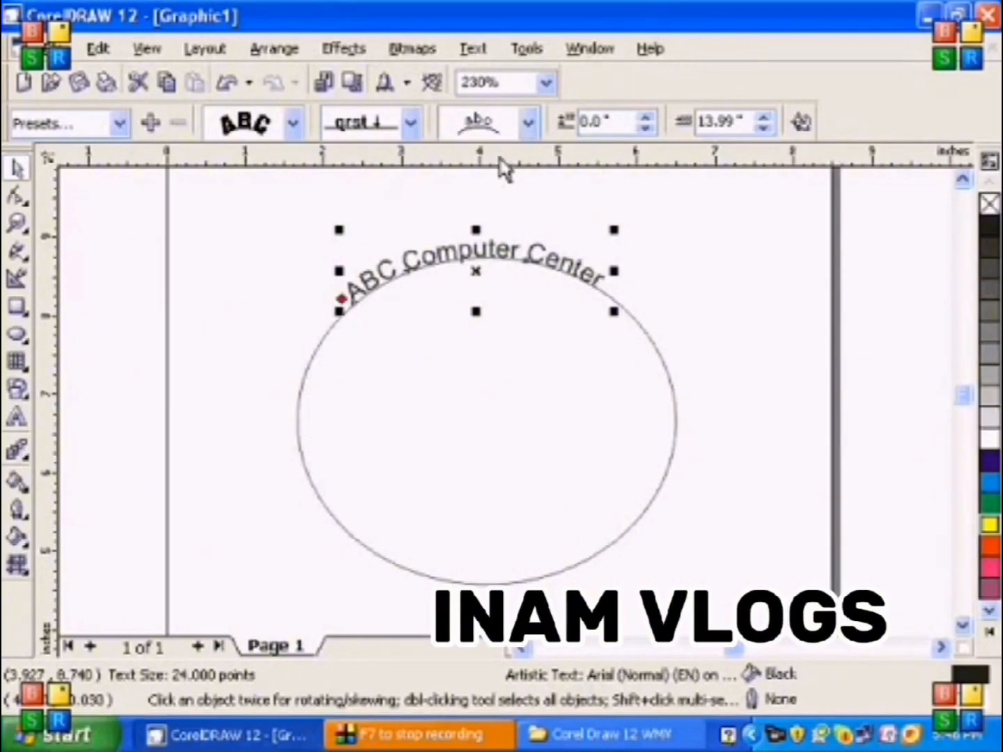
Select only the ellipse beneath the curved text and delete it, keeping the text
click(199, 268)
click(379, 272)
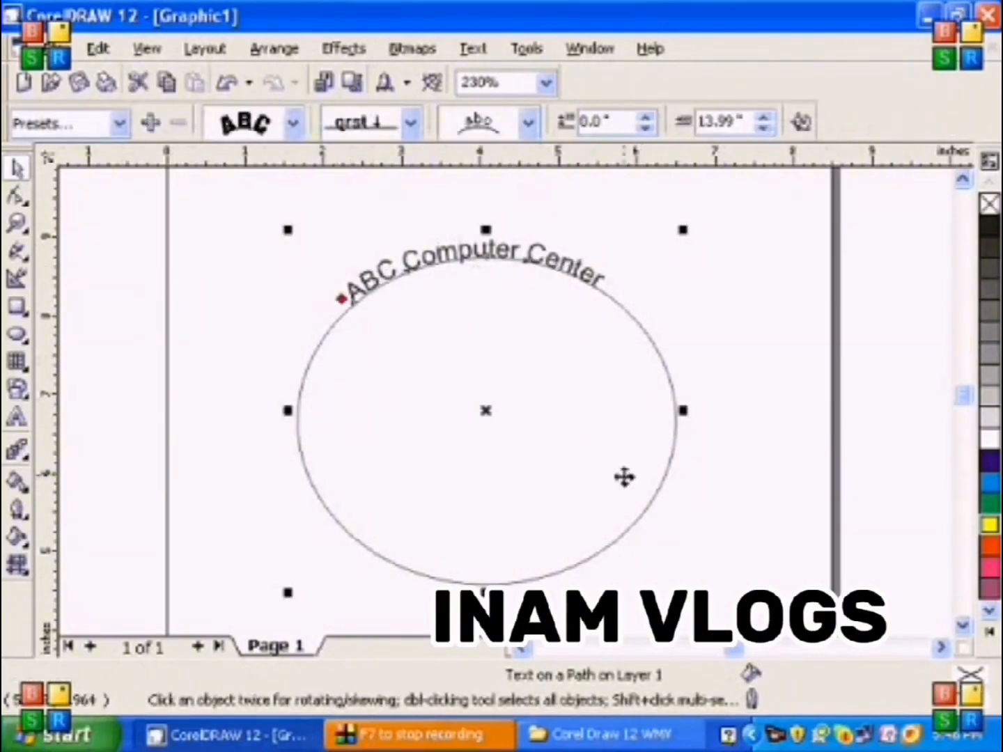
click(818, 522)
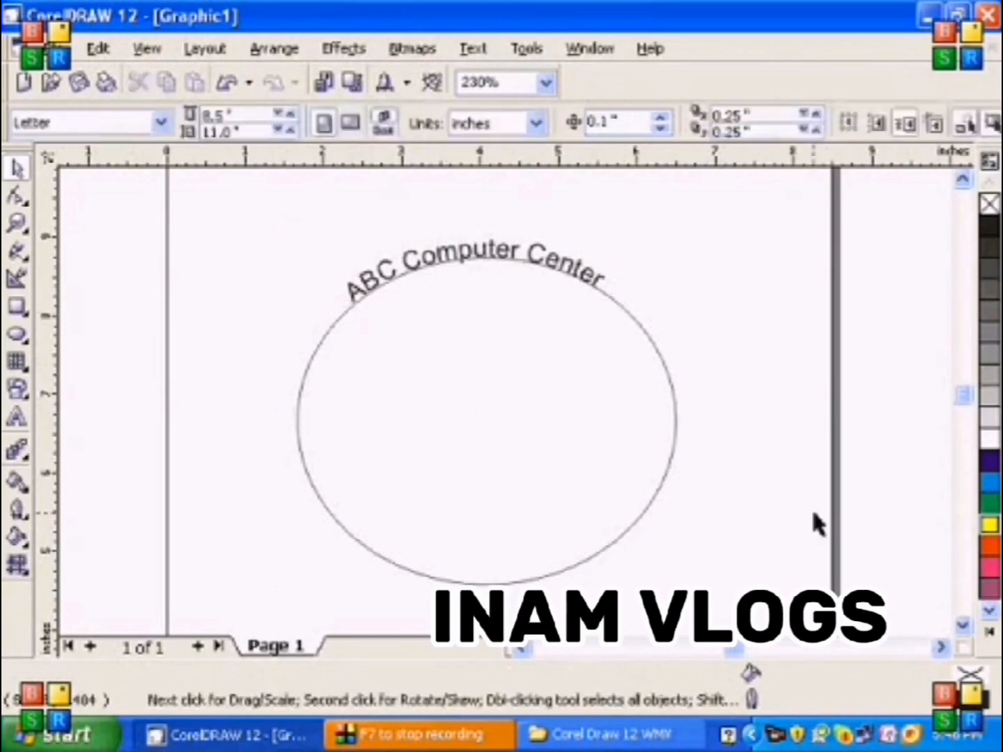
click(605, 557)
key(Delete)
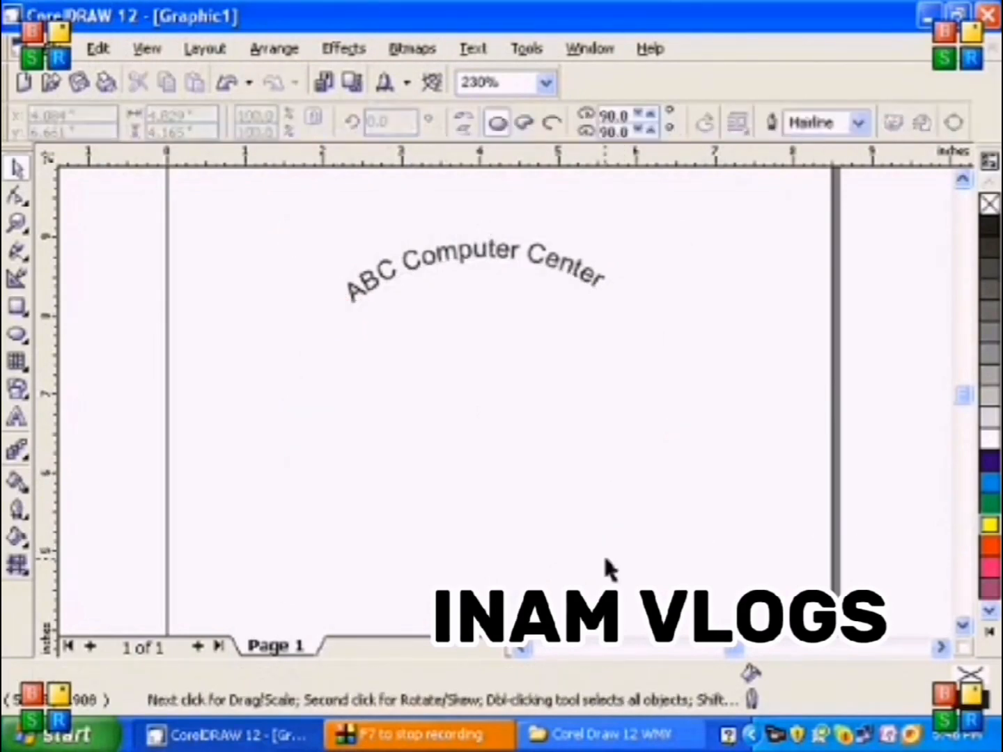
Try the Arial Black font at 48 points on the curved text, and undo both changes
click(480, 257)
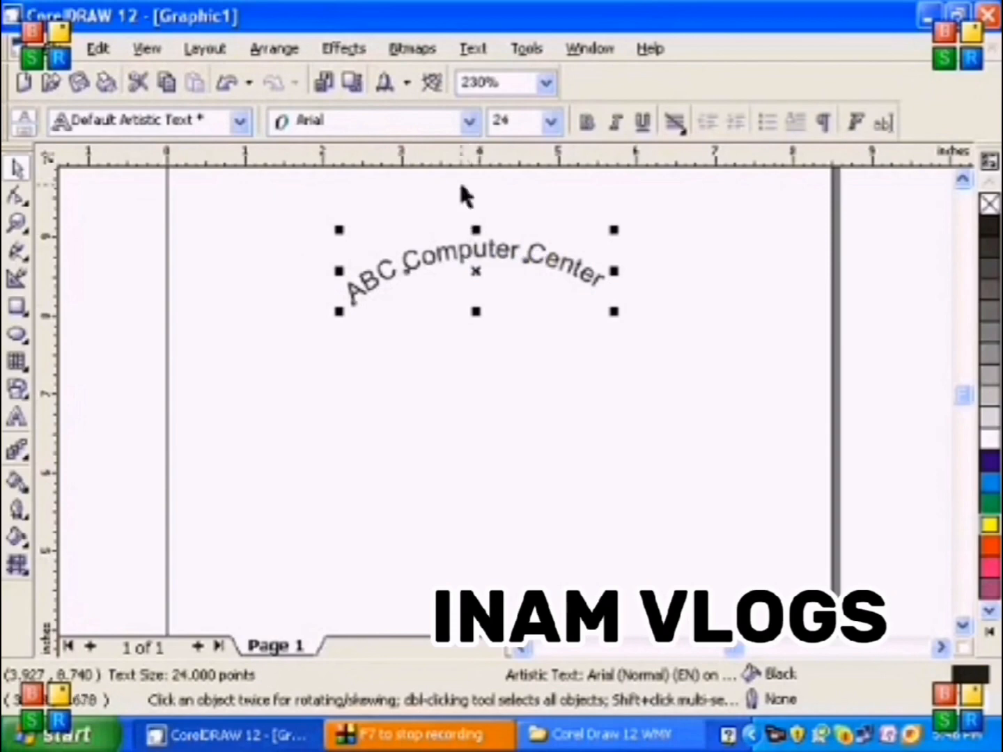
click(470, 122)
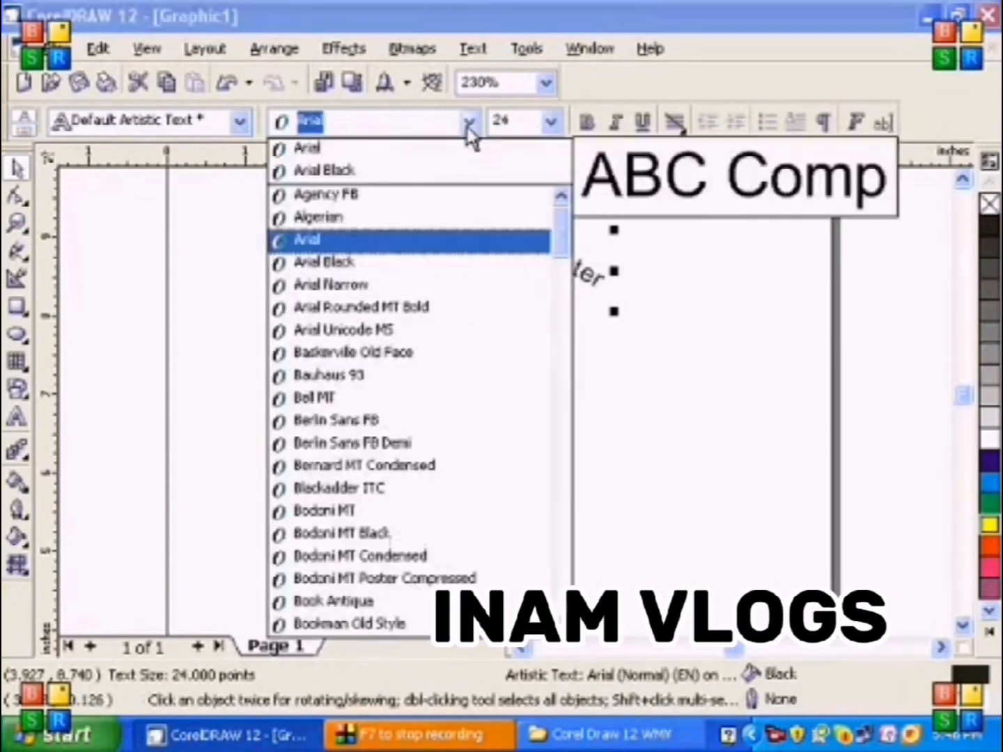
click(414, 266)
click(549, 124)
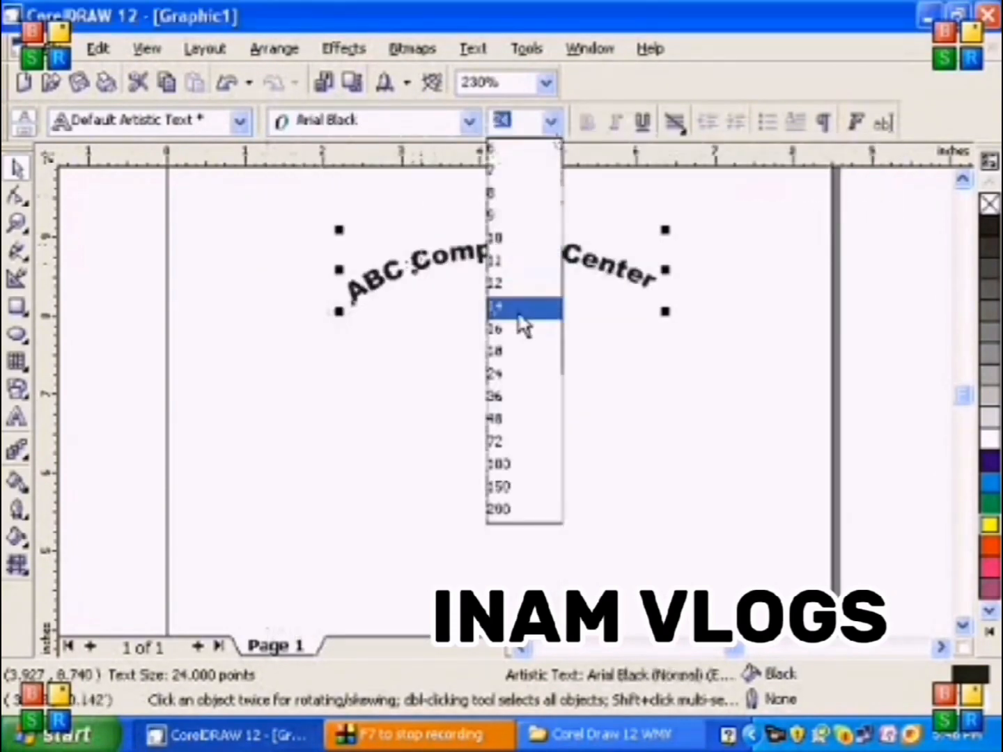
click(526, 421)
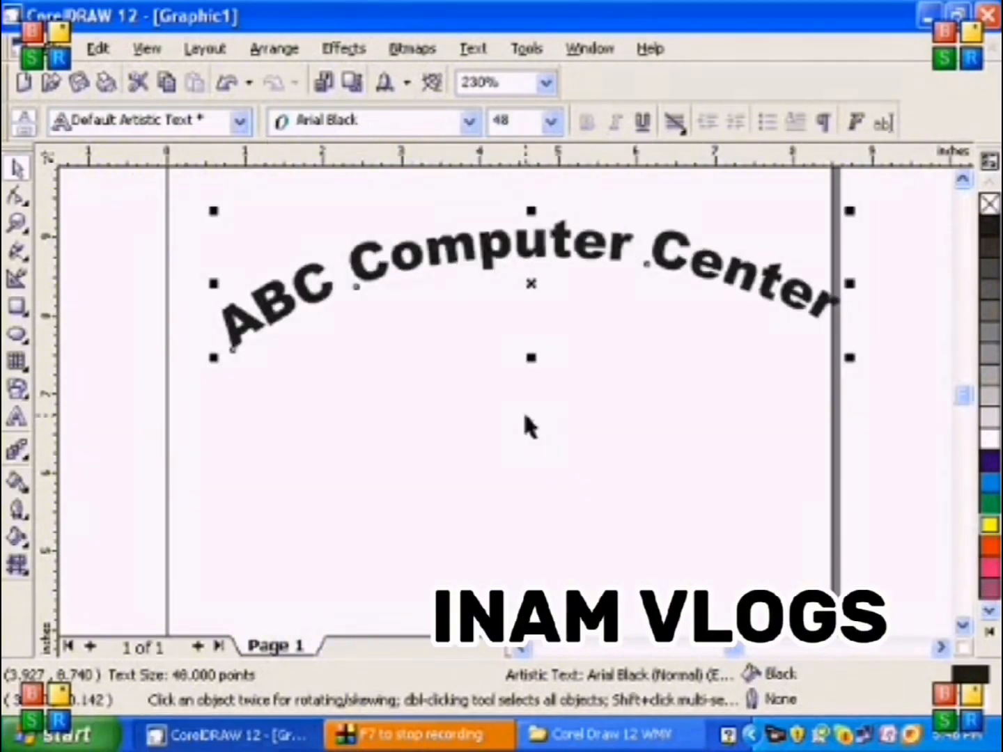
key(ctrl+z)
key(ctrl+z)
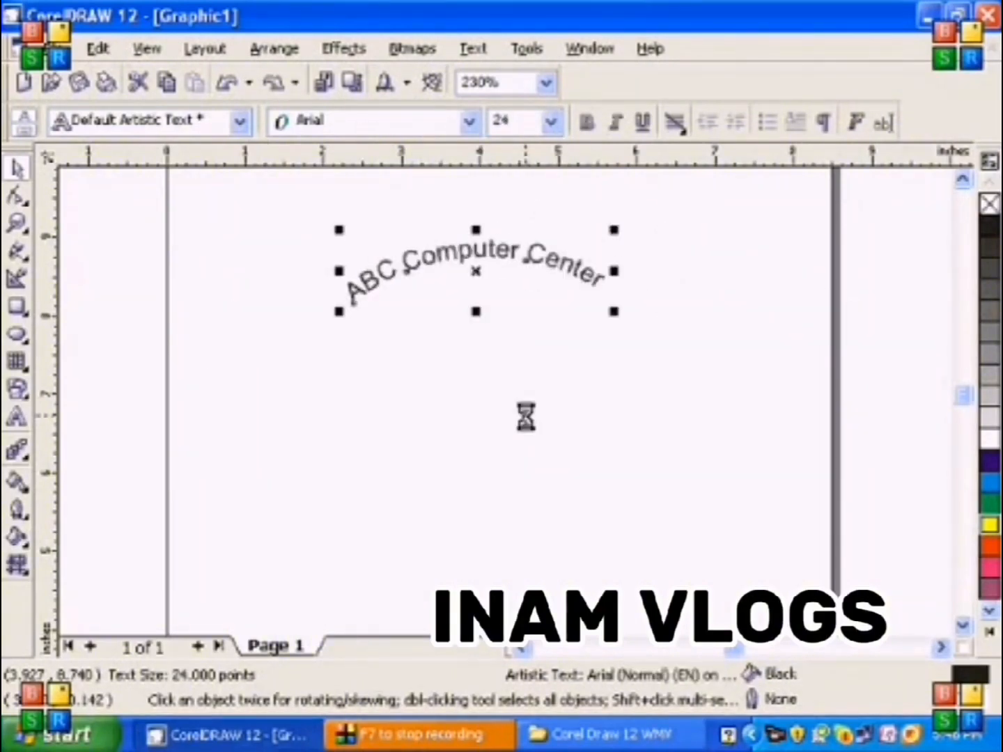
Delete the curved text and draw a rectangle about 1.94 by 1.81 inches on the page
key(Delete)
click(16, 307)
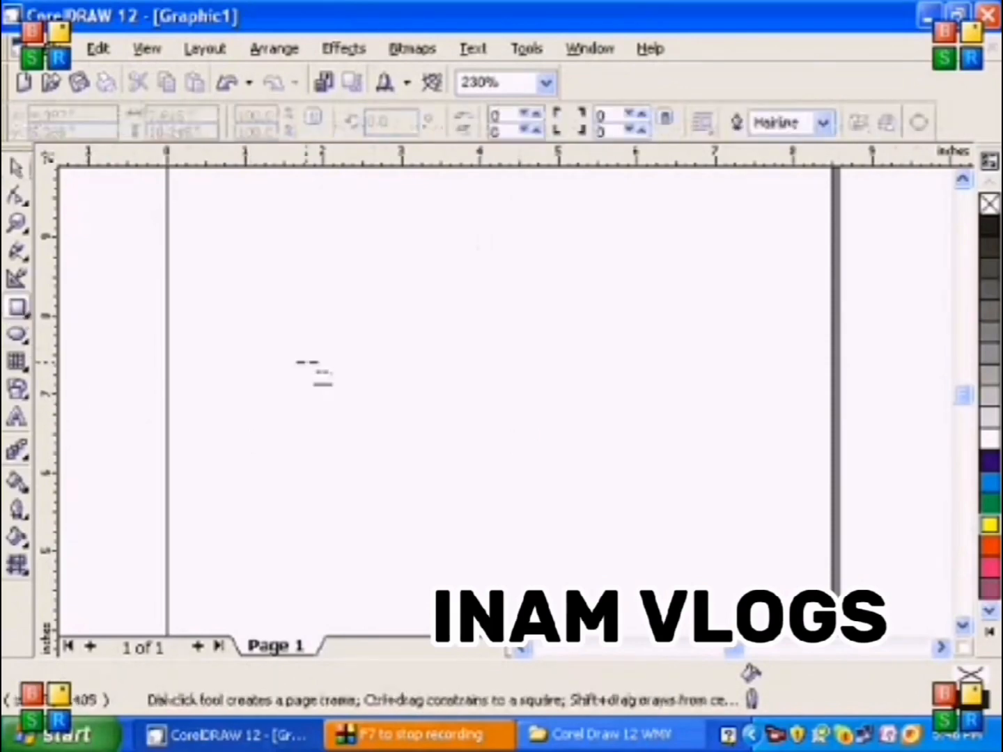
drag(324, 331, 478, 475)
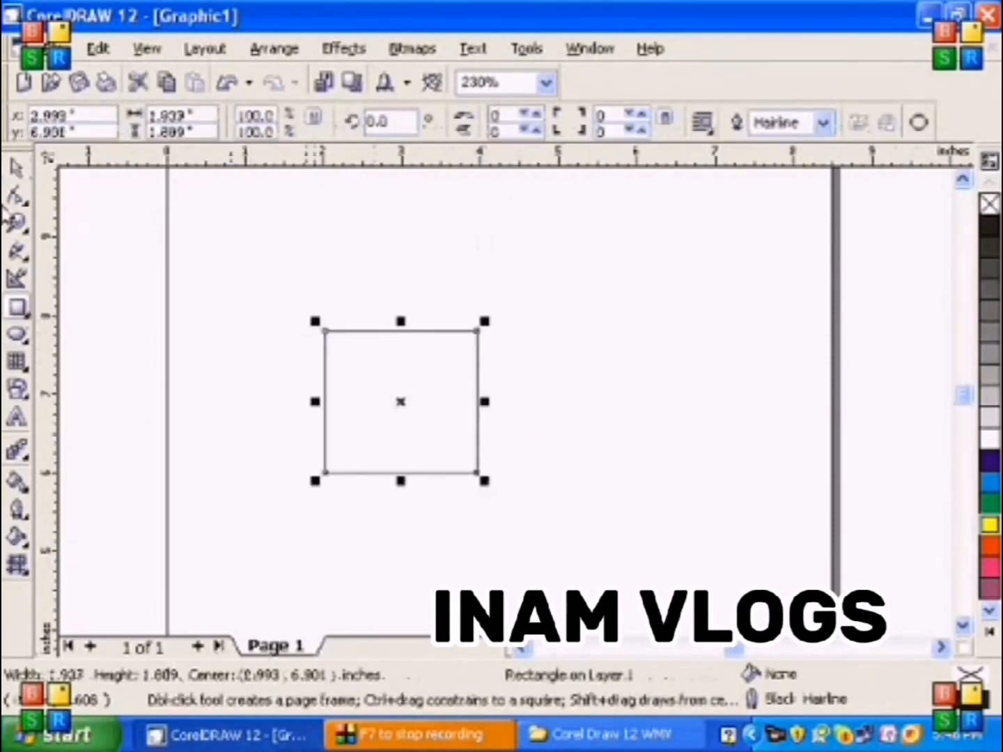
Write "Welcome to Corel Draw Class" as artistic text fitted to the rectangle's outline, centred on its upper edge
click(17, 418)
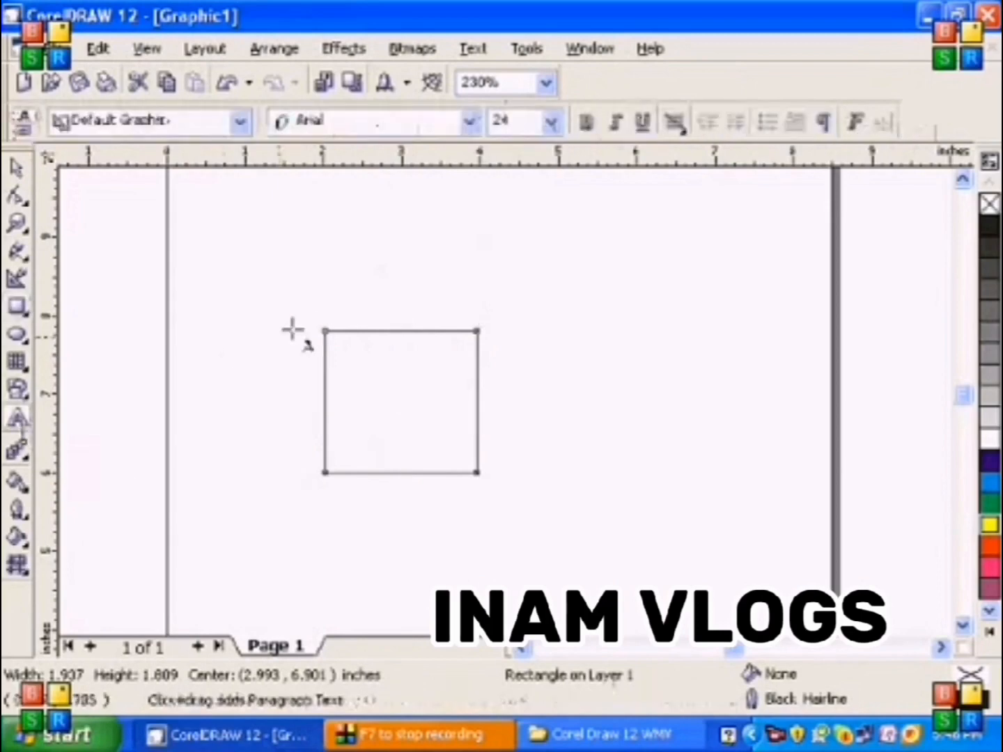
click(399, 330)
text(W)
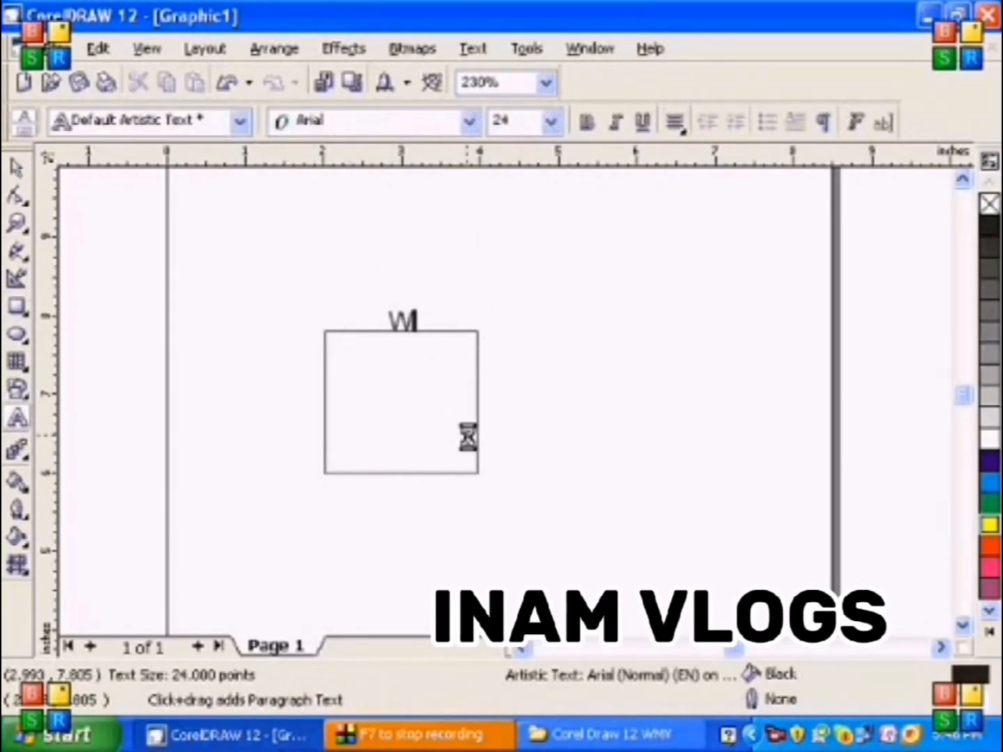
text(elcome to)
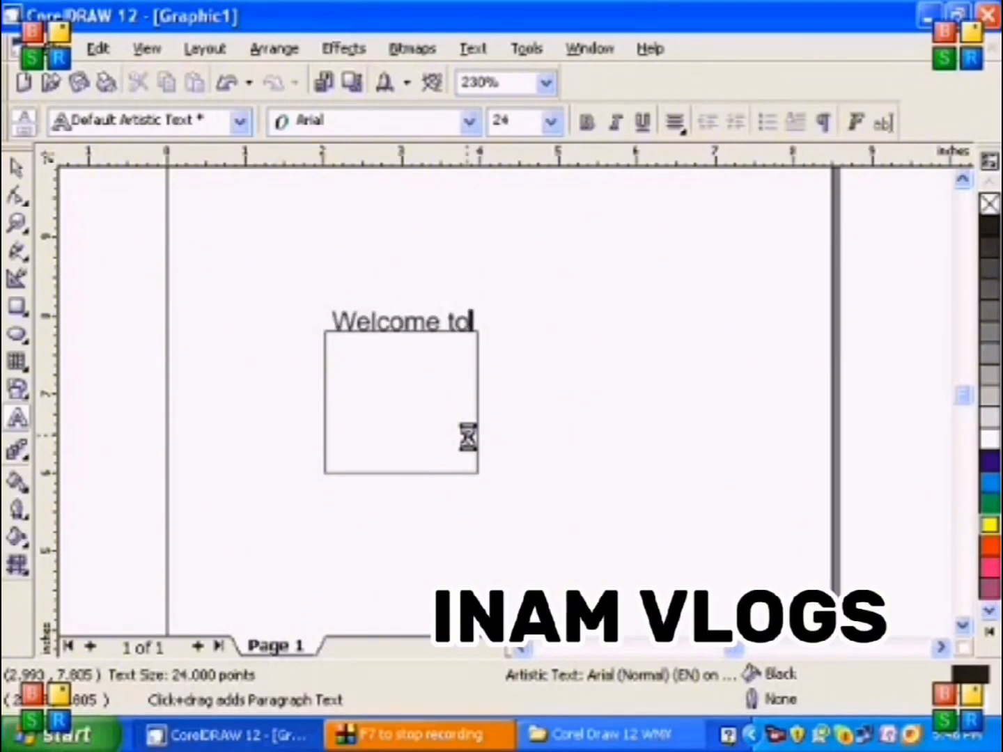
text( CorelDrraw Class)
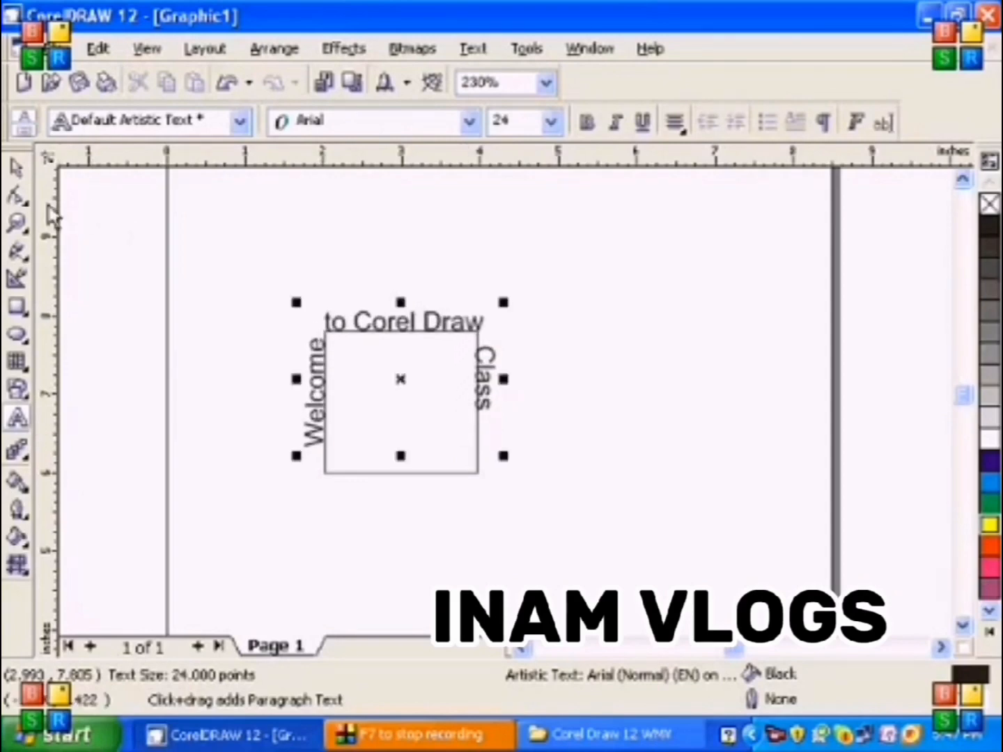
Select only the rectangle inside the fitted text and delete it, keeping the text
click(18, 169)
click(618, 555)
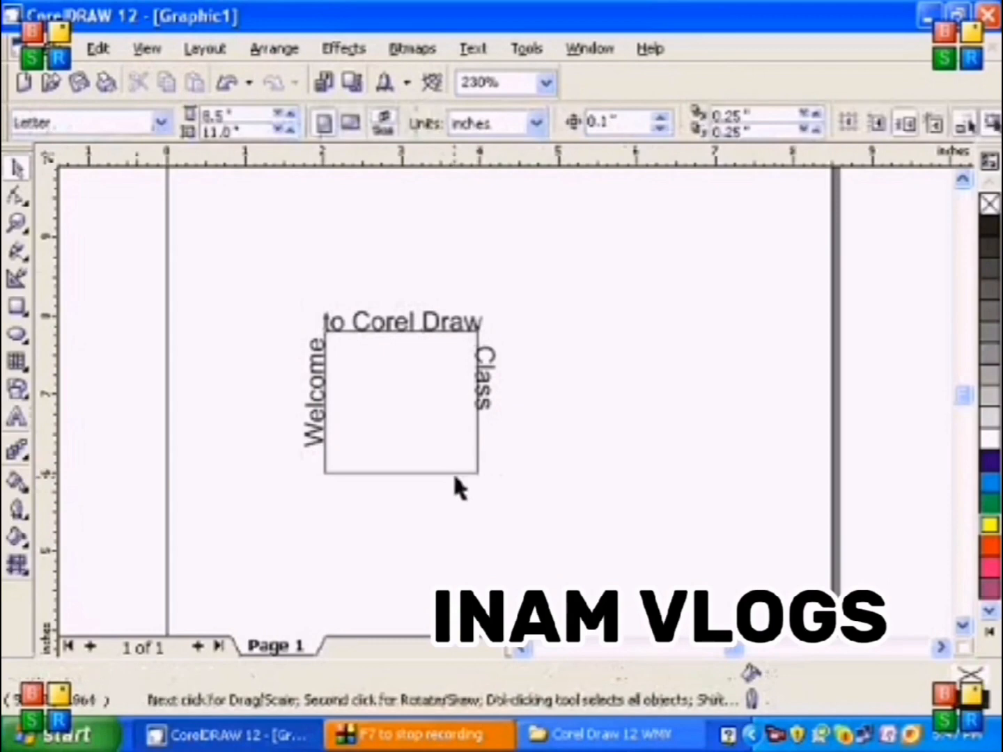
click(453, 473)
key(Delete)
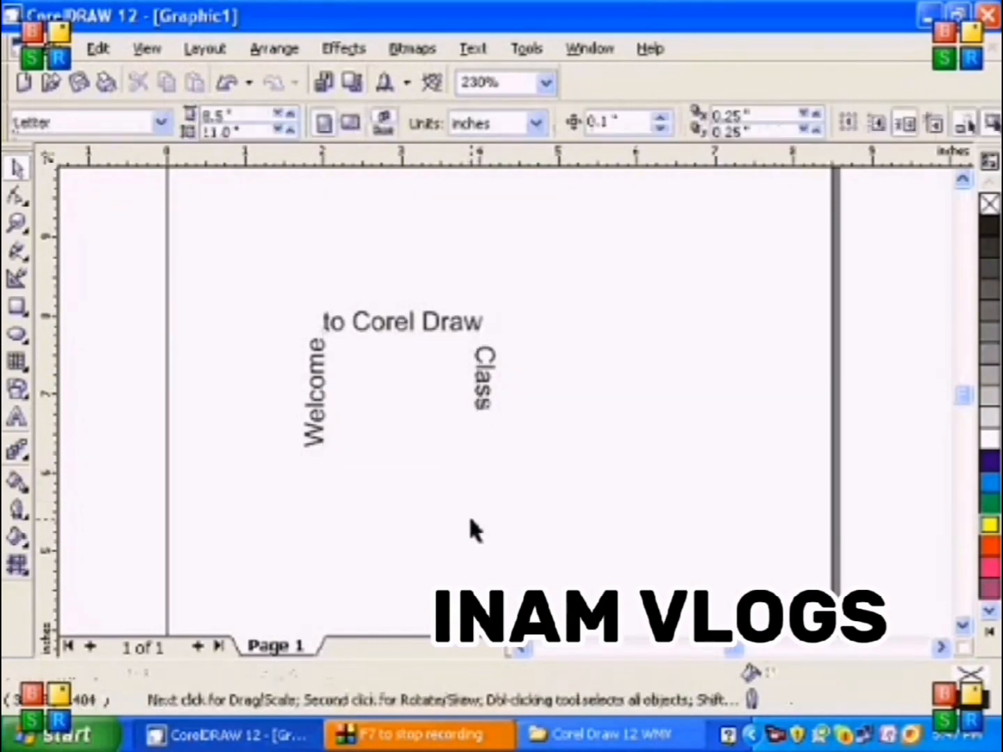
Try the Arial Black font at 72 points on the remaining text, and undo the last change
click(392, 329)
click(469, 122)
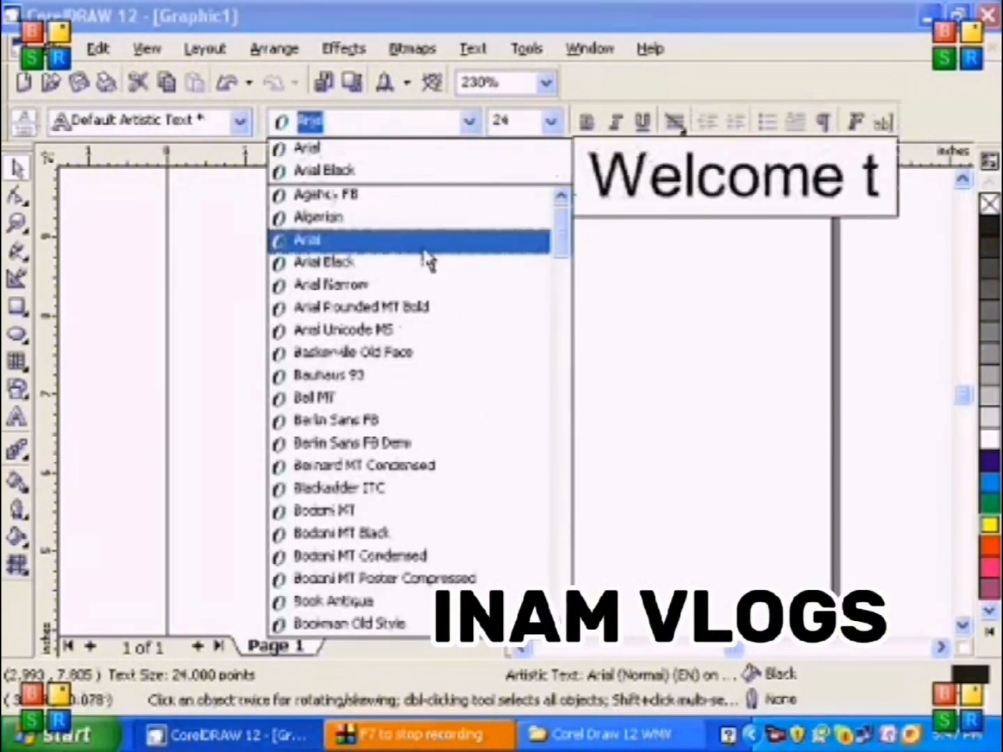
click(427, 279)
click(551, 123)
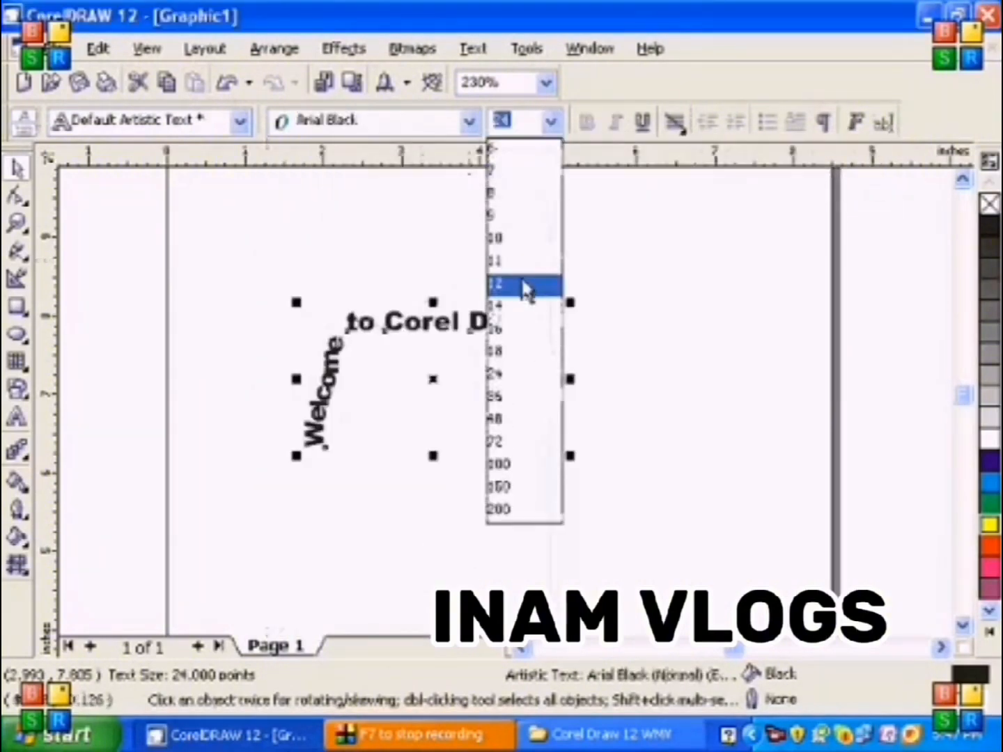
click(506, 438)
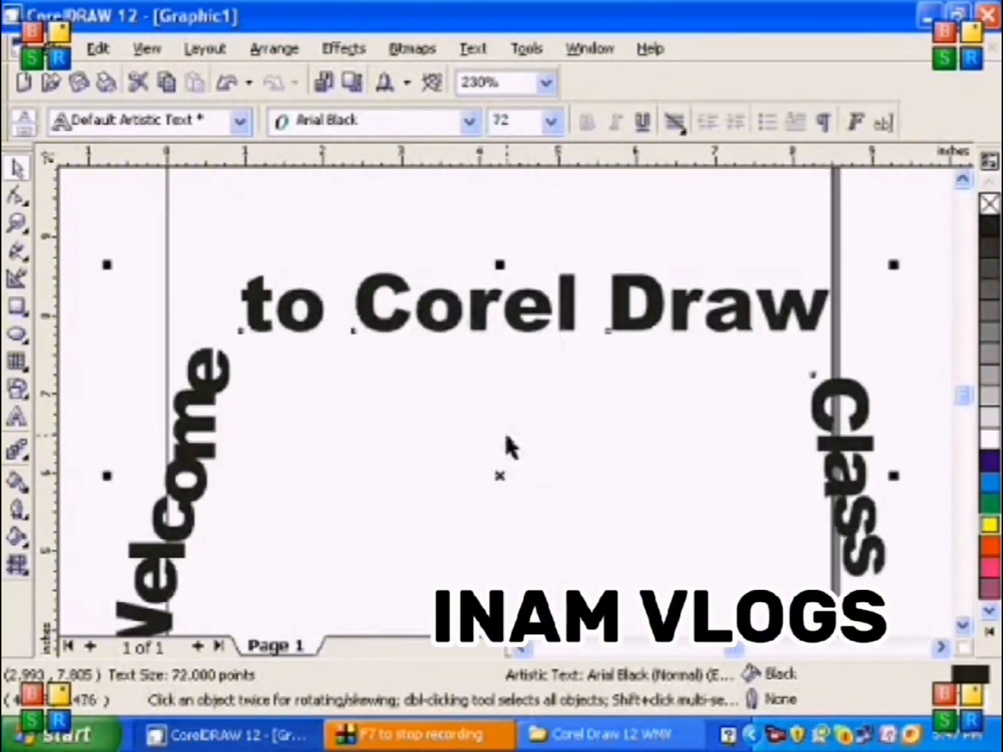
key(ctrl+z)
Delete the text and draw a wavy freehand curve about 7.29 by 2.22 inches across the page
key(Delete)
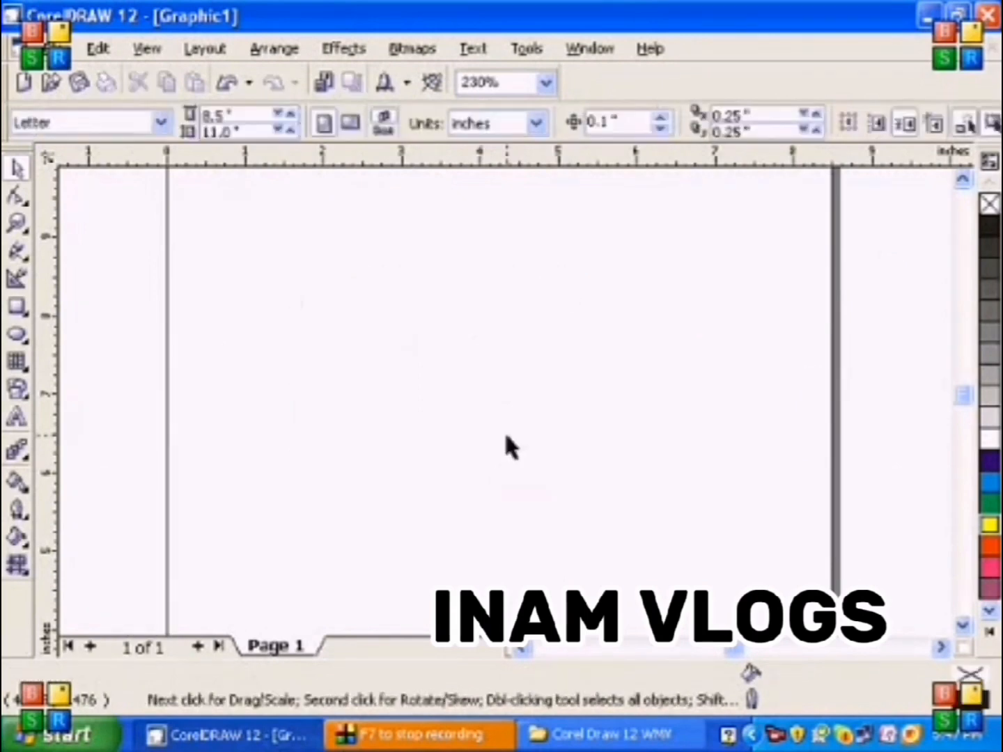
click(20, 259)
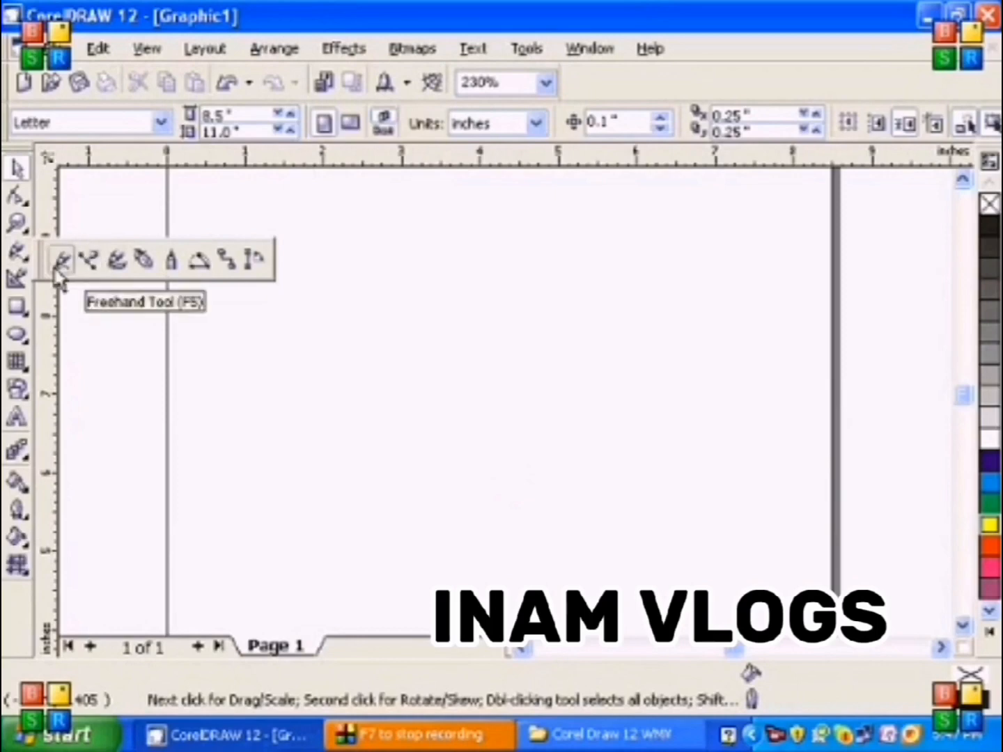
click(58, 273)
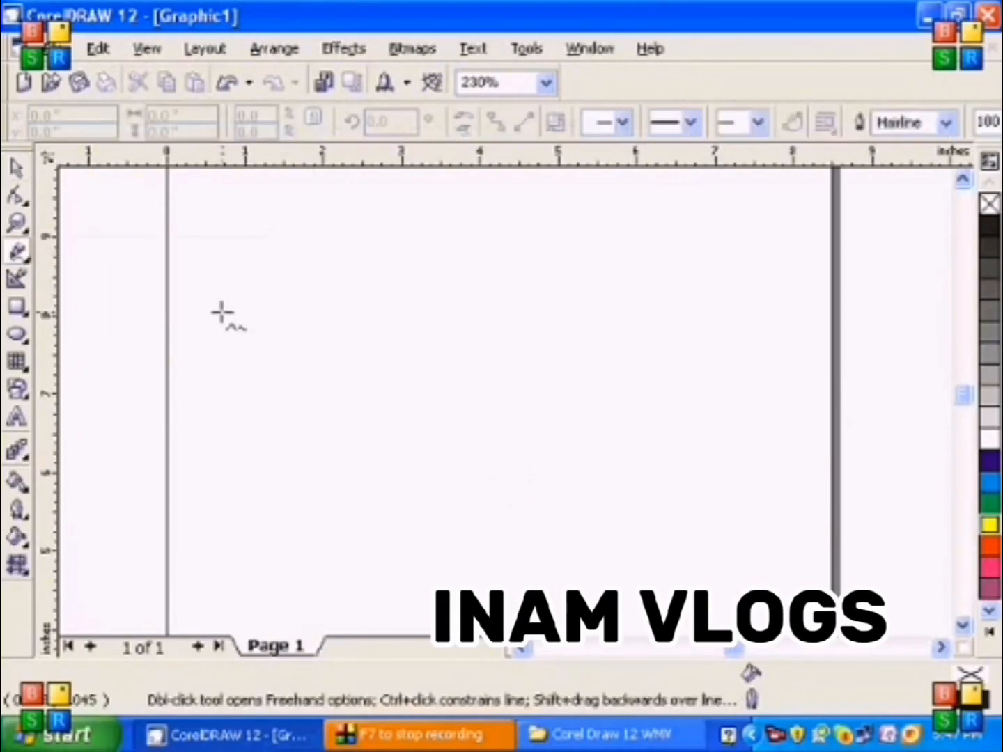
mouse_move(217, 301)
mouse_down()
mouse_move(285, 275)
mouse_move(386, 289)
mouse_move(436, 369)
mouse_move(571, 443)
mouse_move(674, 448)
mouse_move(745, 434)
mouse_move(787, 400)
mouse_up()
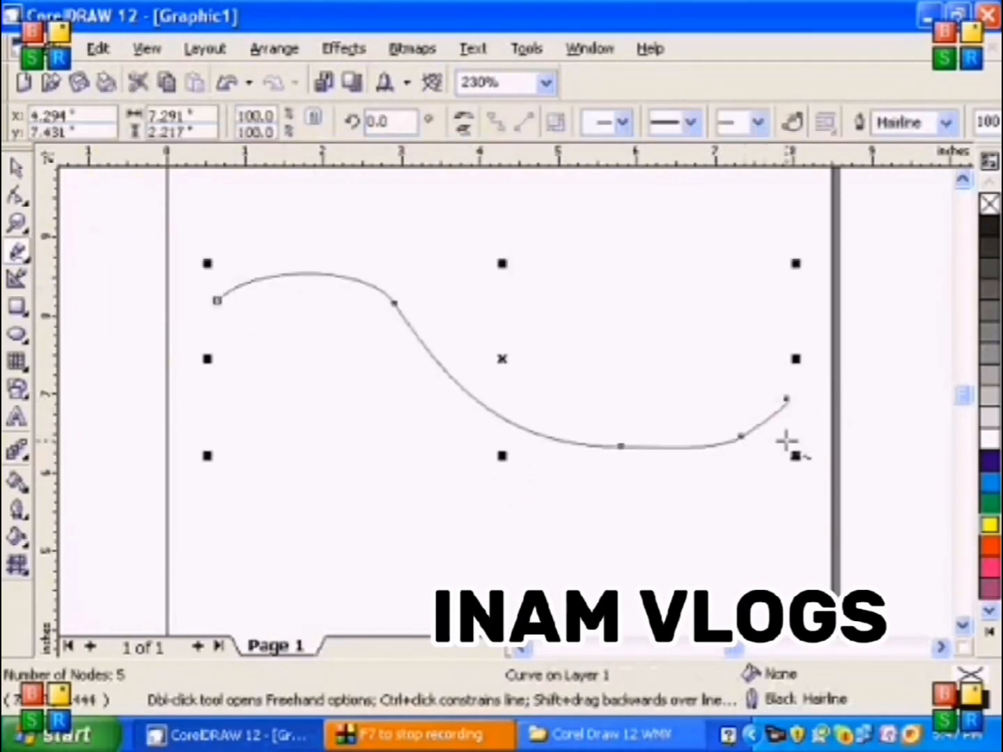
Write "Welcome to Corel Draw Class" along the freehand curve, starting just past its first crest
click(16, 420)
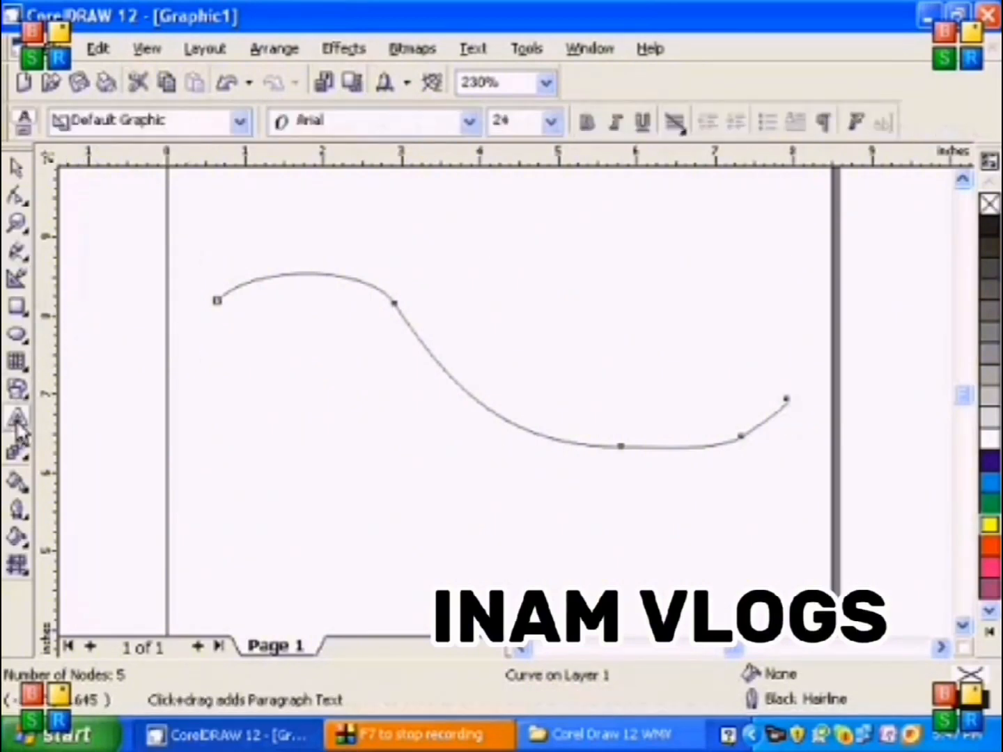
click(399, 306)
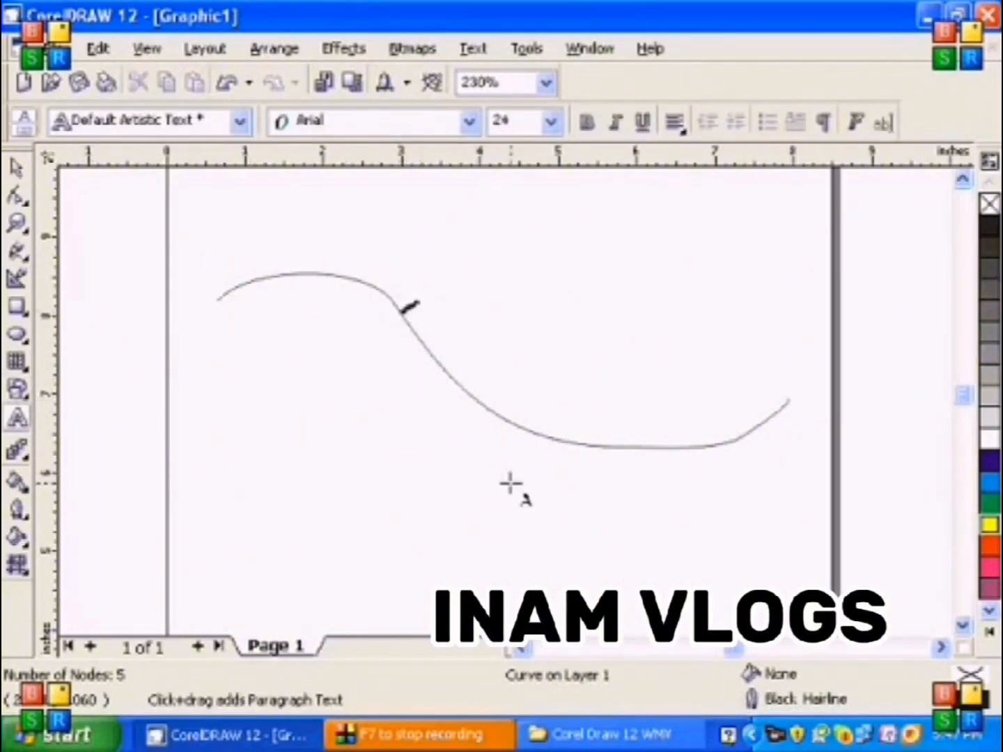
text(Welcome to Corel Draw Class)
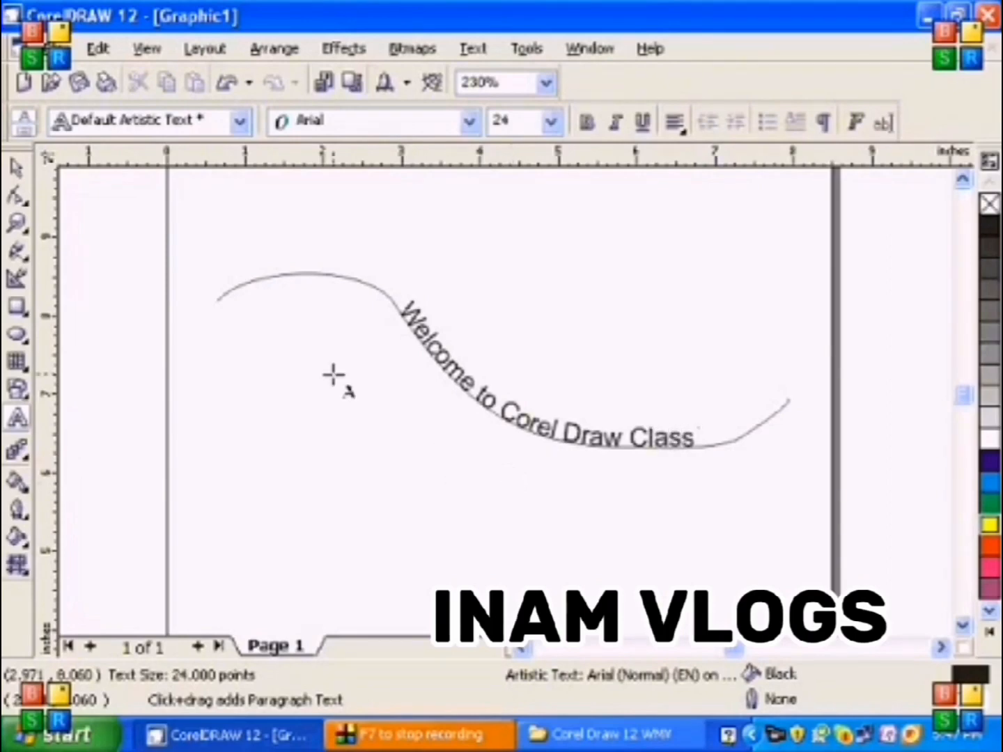
Delete the freehand curve on its own, and delete the curved text that is left
click(16, 167)
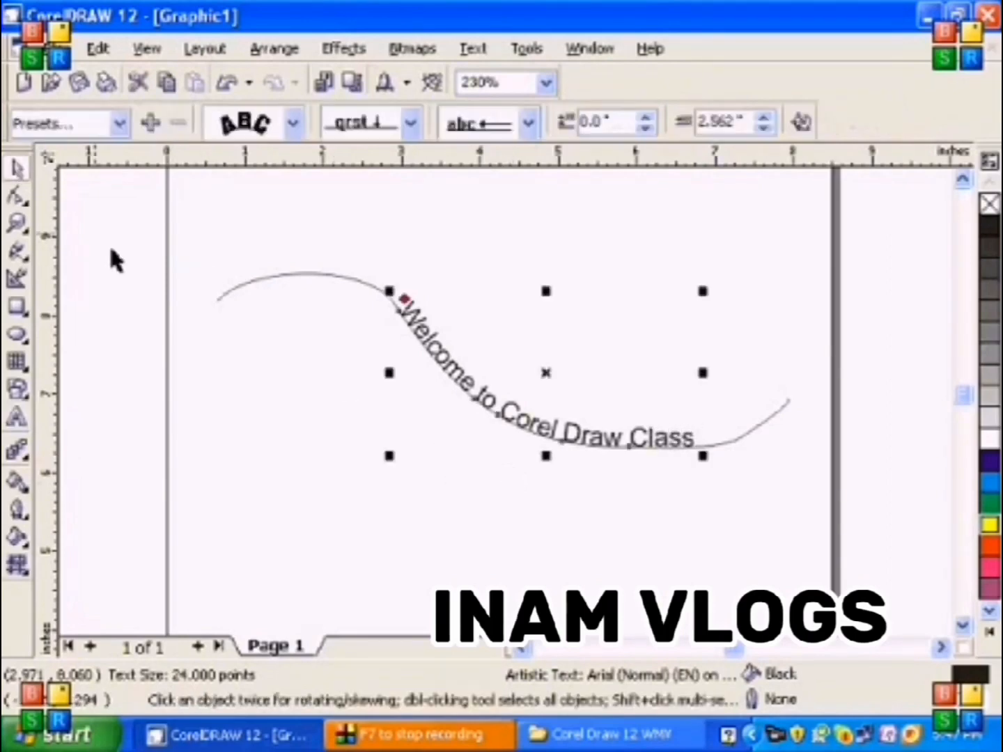
click(351, 285)
key(Delete)
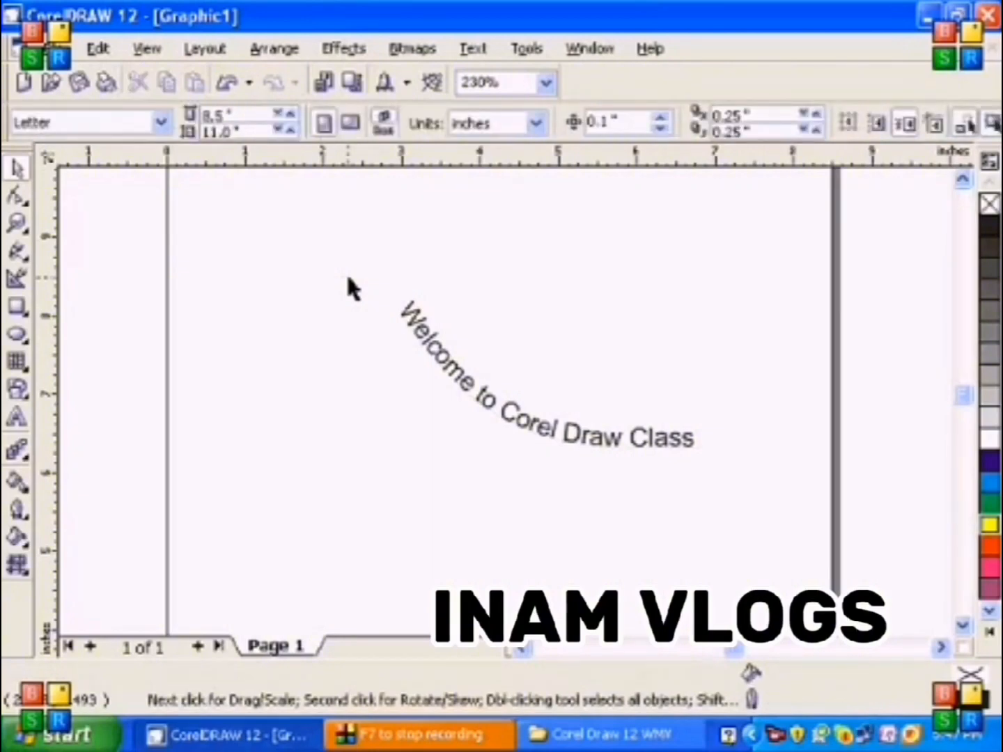
click(404, 315)
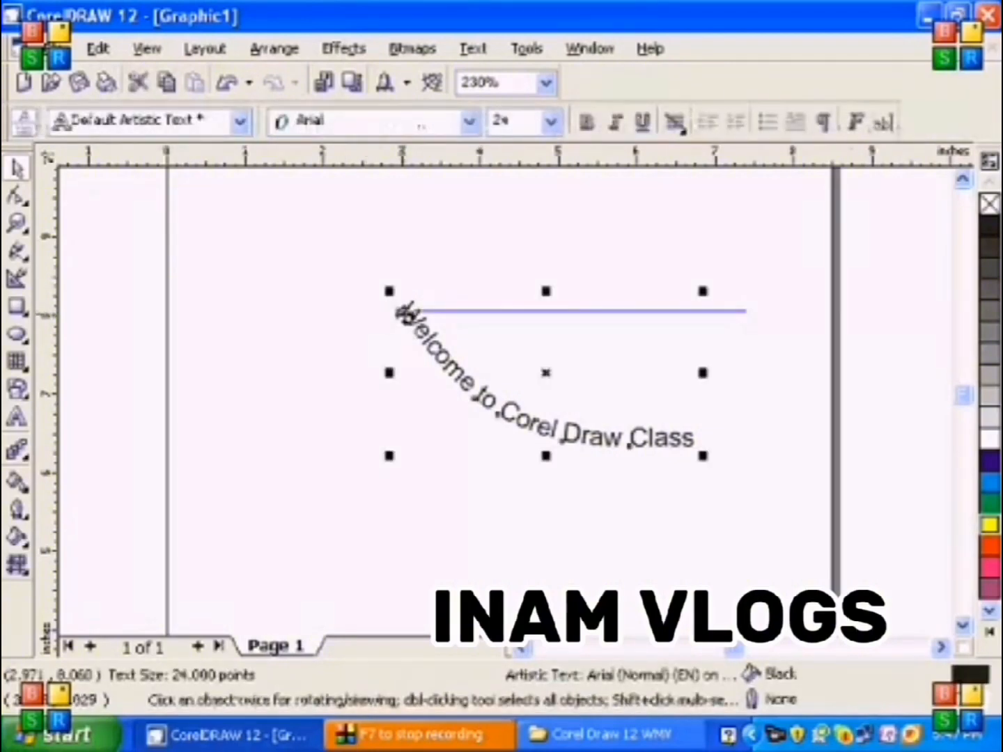
key(Delete)
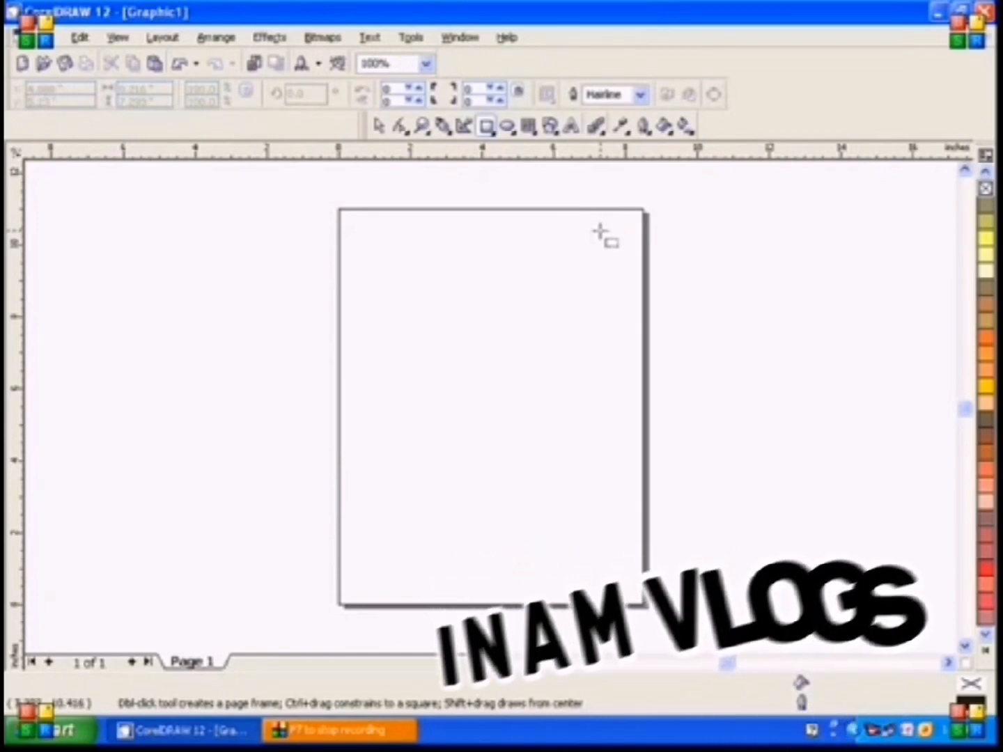
Draw a narrow vertical rectangle about 0.30 by 7.70 inches, with a teal fill and no outline
click(485, 128)
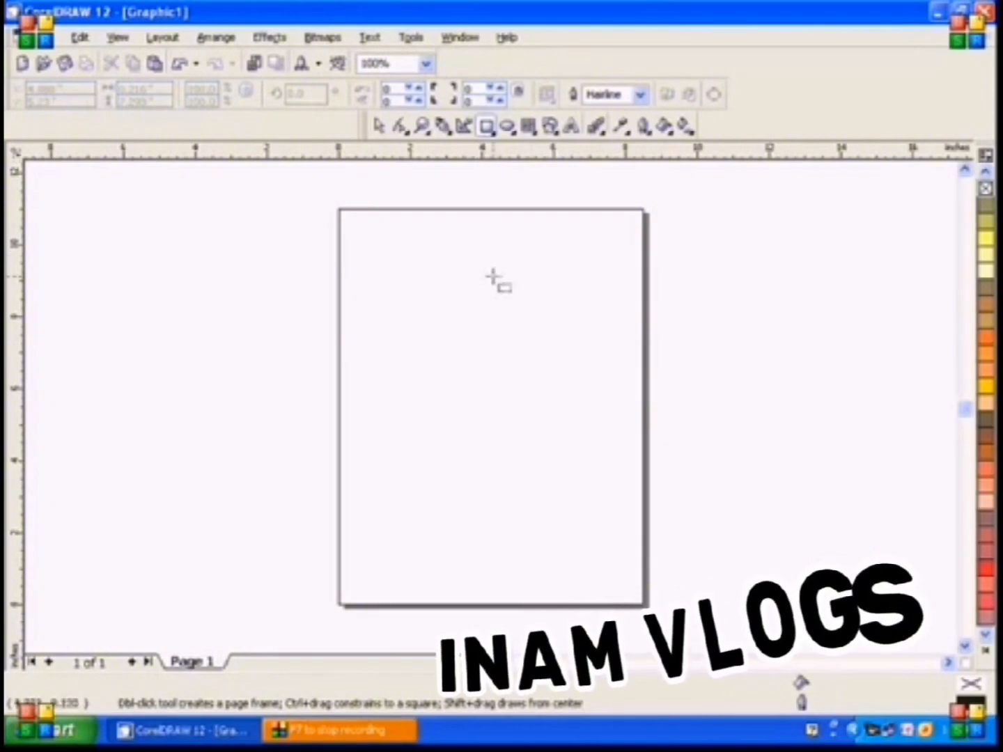
drag(508, 273, 521, 550)
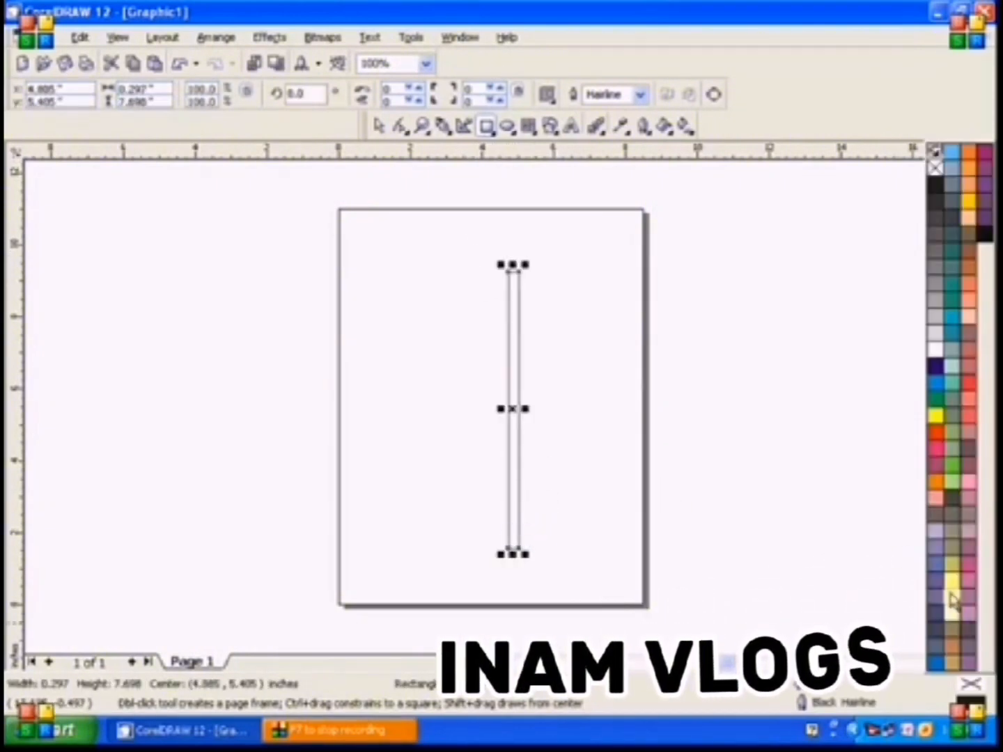
click(986, 649)
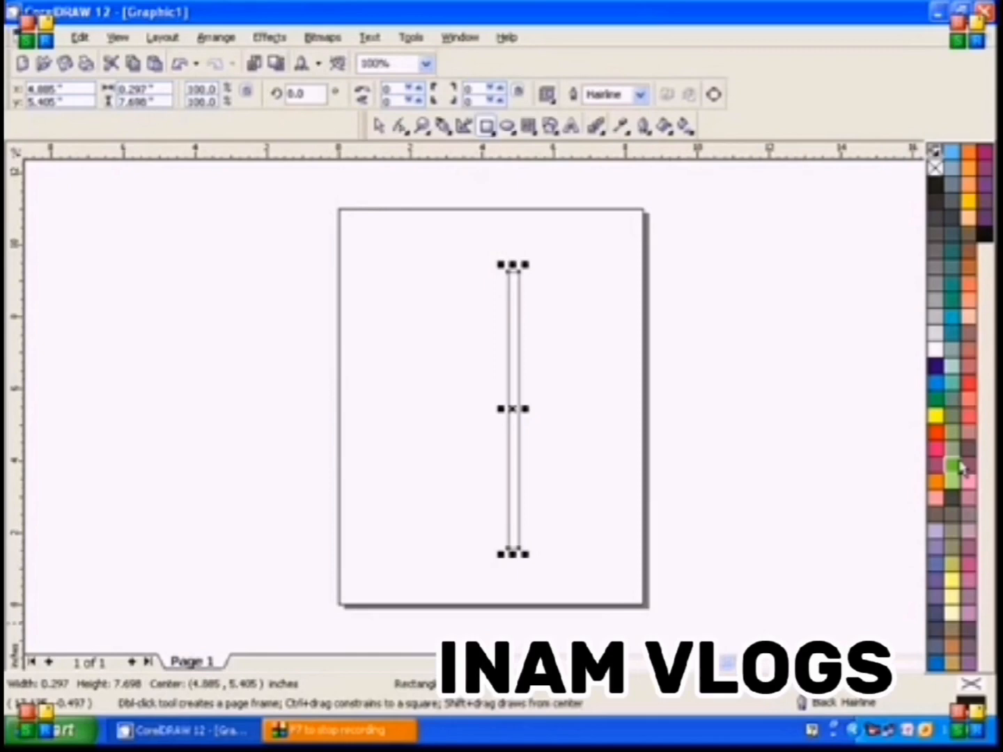
click(950, 301)
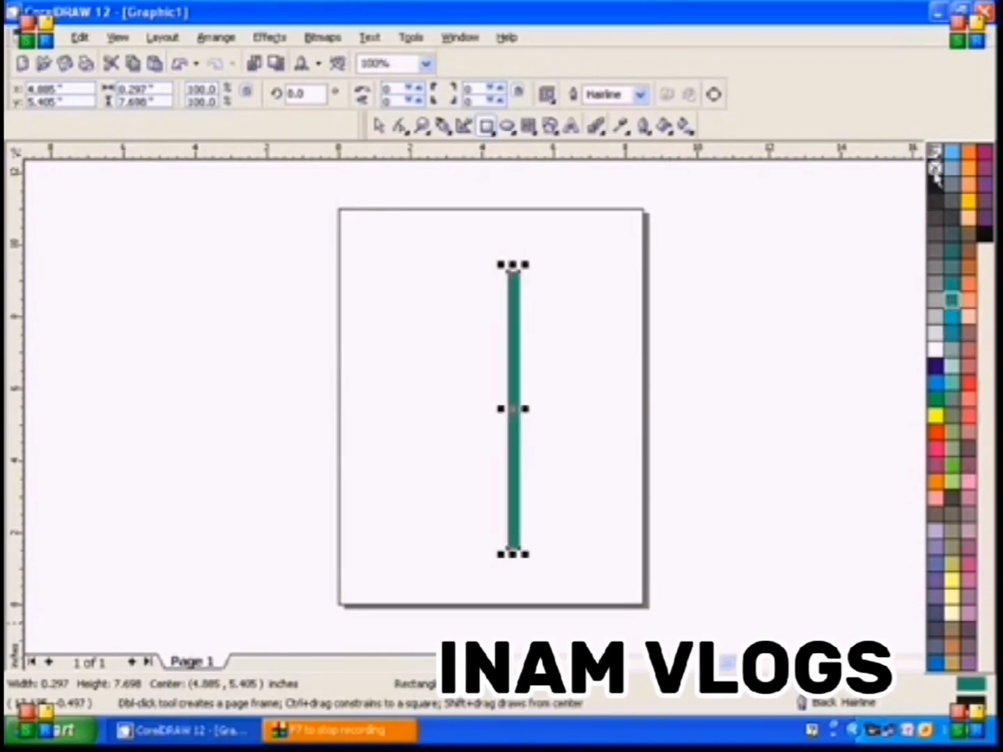
right_click(936, 170)
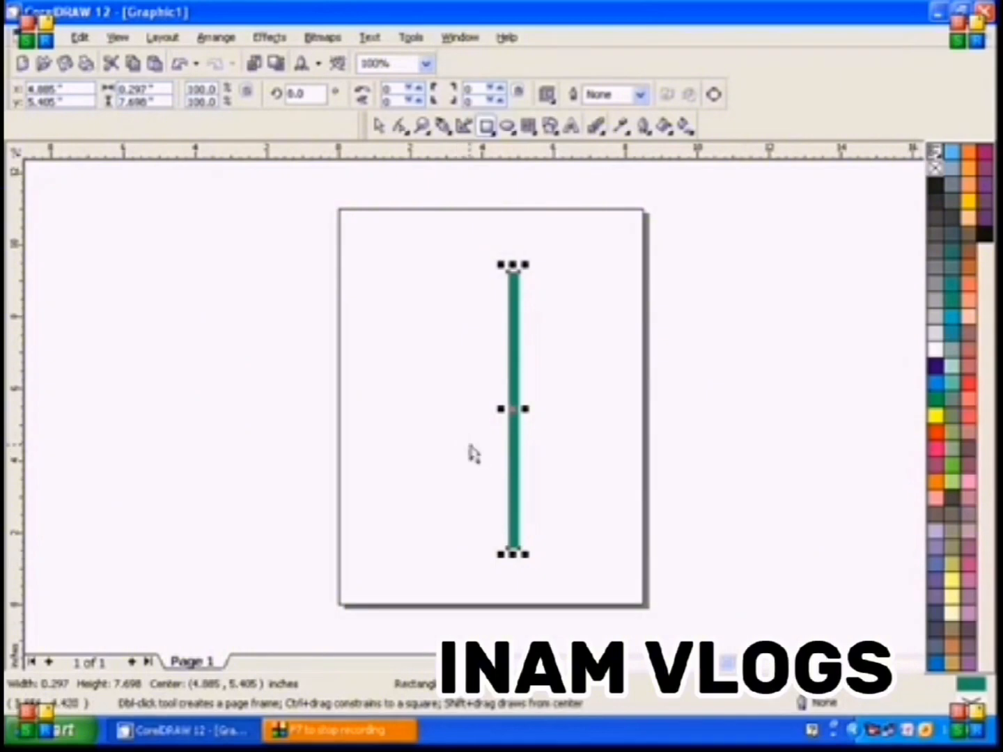
Duplicate the bar and place the copy to its right, filling the original with dark green and the copy with Chartreuse
key(ctrl+d)
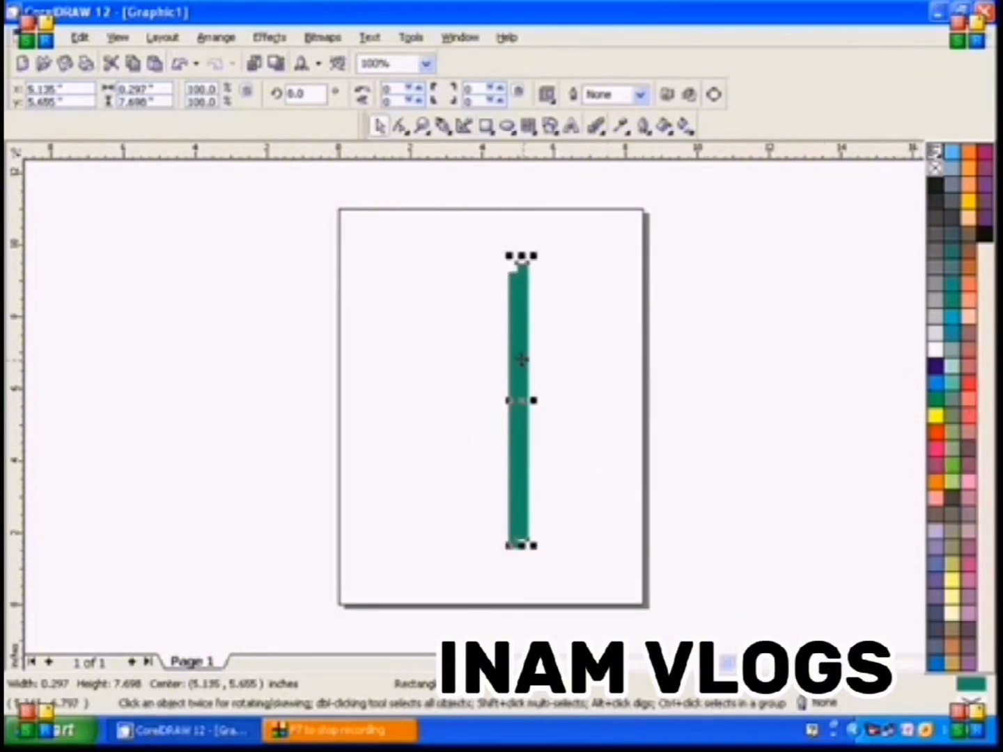
drag(531, 363, 562, 367)
click(518, 387)
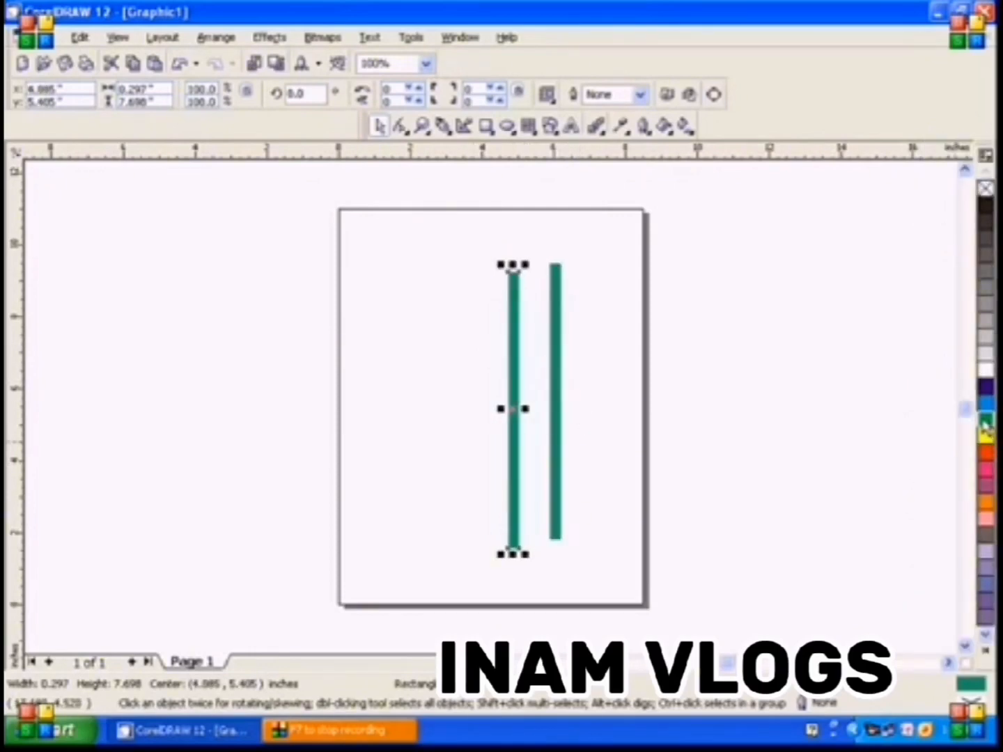
click(560, 411)
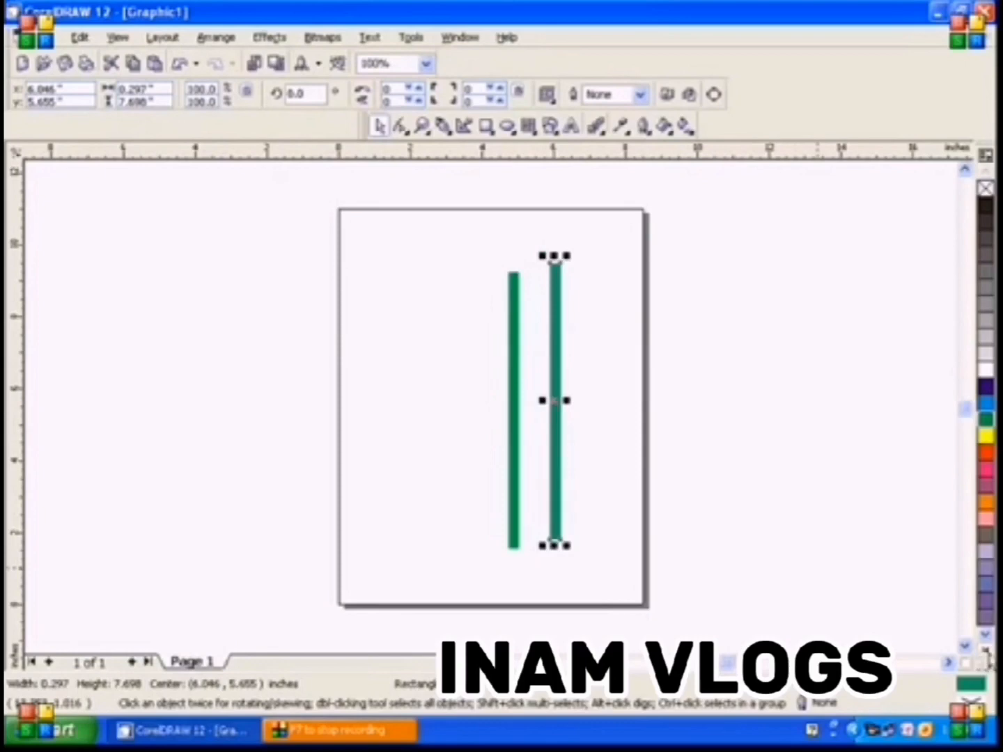
click(986, 652)
click(945, 472)
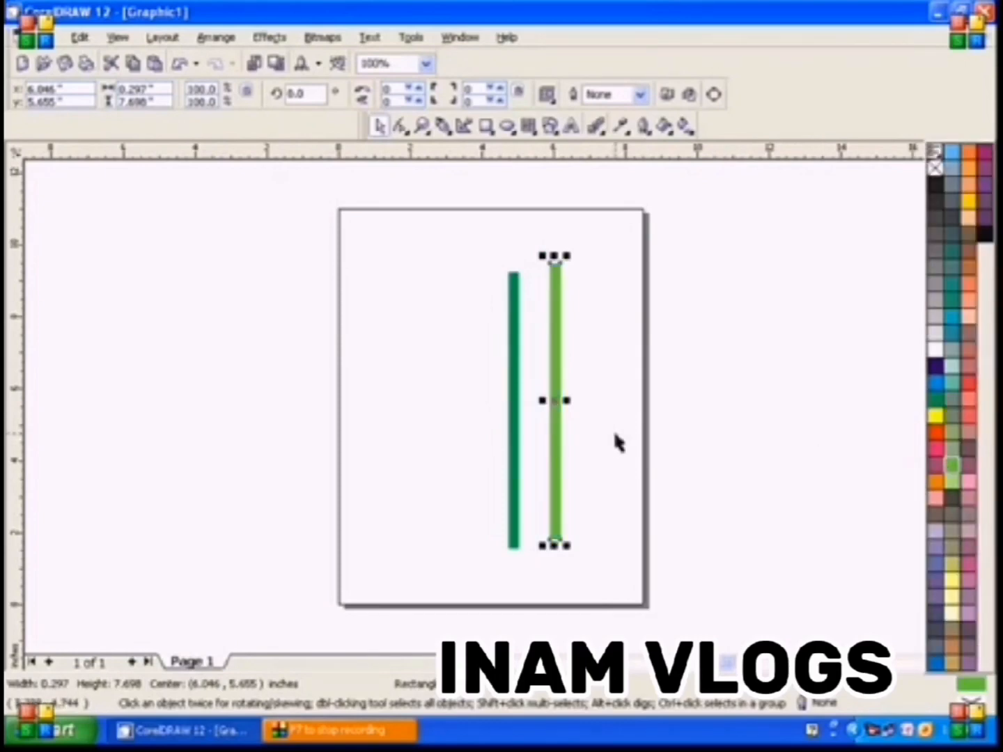
Duplicate the Chartreuse bar with a Moon Green fill, and line up both bars edge to edge left of the dark green one
key(ctrl+d)
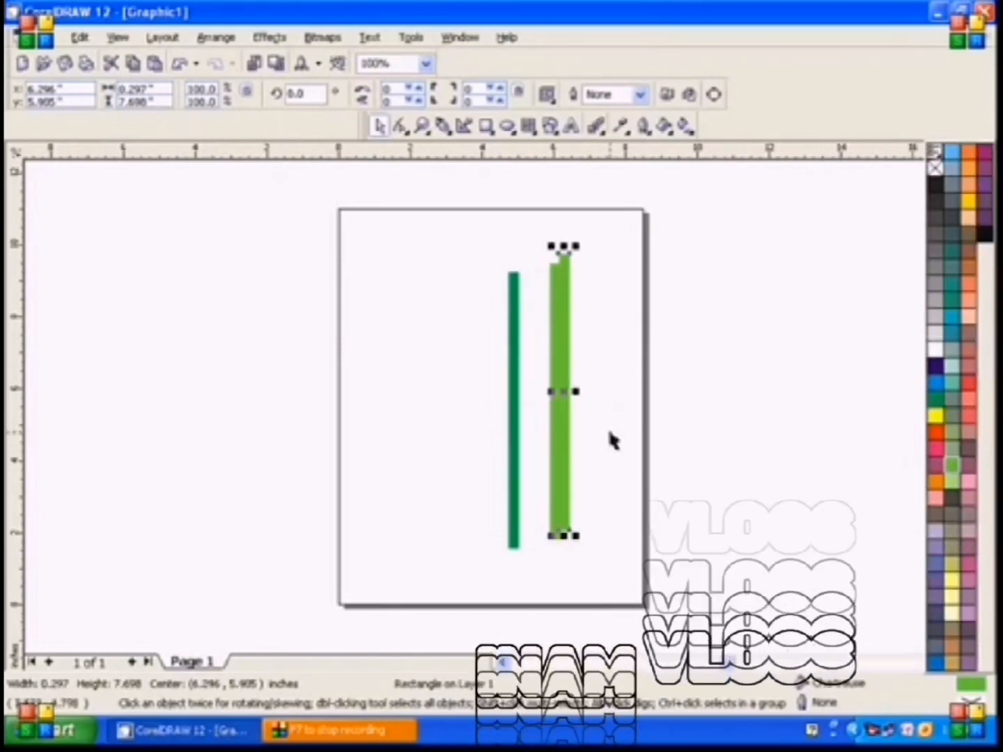
click(965, 482)
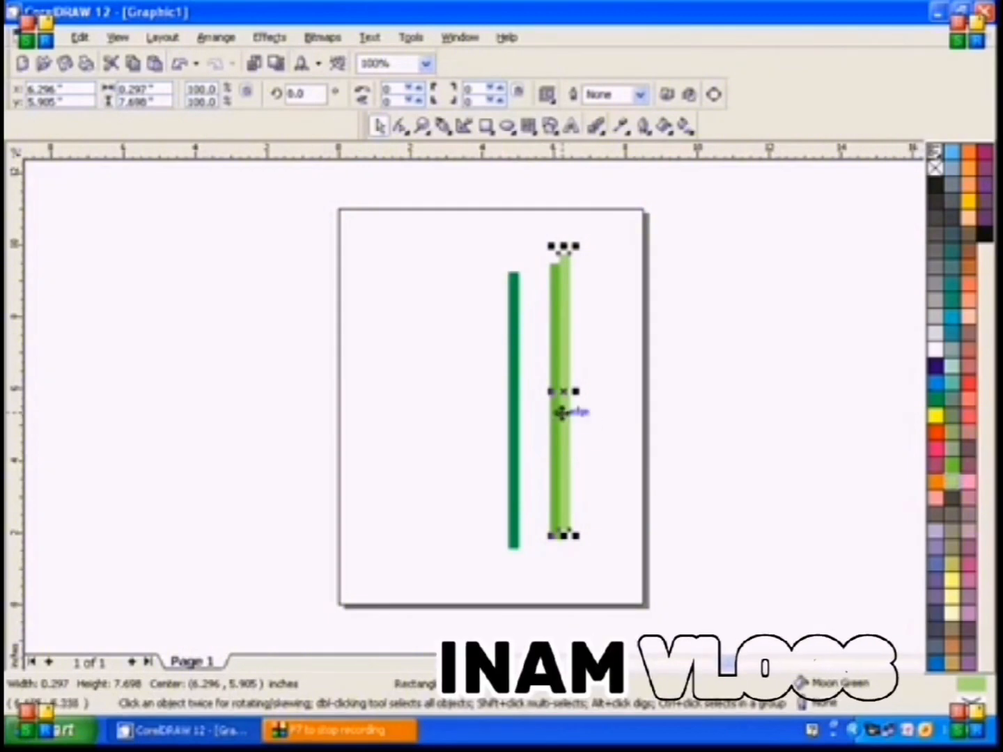
drag(565, 410, 471, 417)
drag(560, 437, 496, 392)
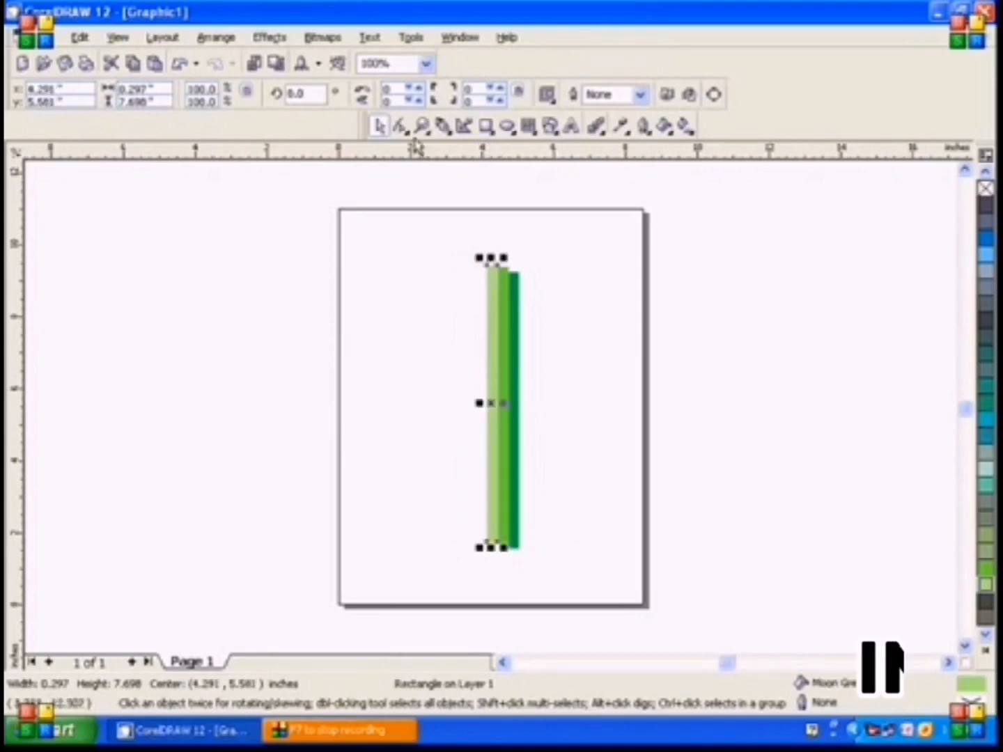
Shift the Chartreuse and Moon Green bars so their tops line up with the dark green bar, edge to edge
click(423, 126)
drag(466, 233, 550, 320)
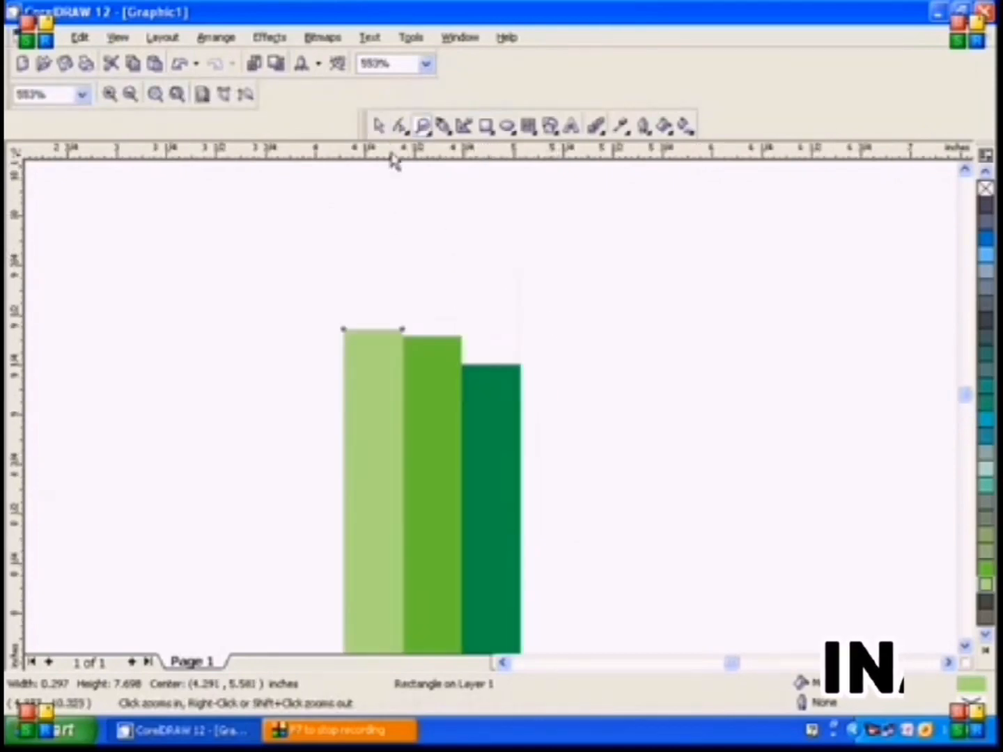
click(379, 126)
drag(372, 338, 288, 355)
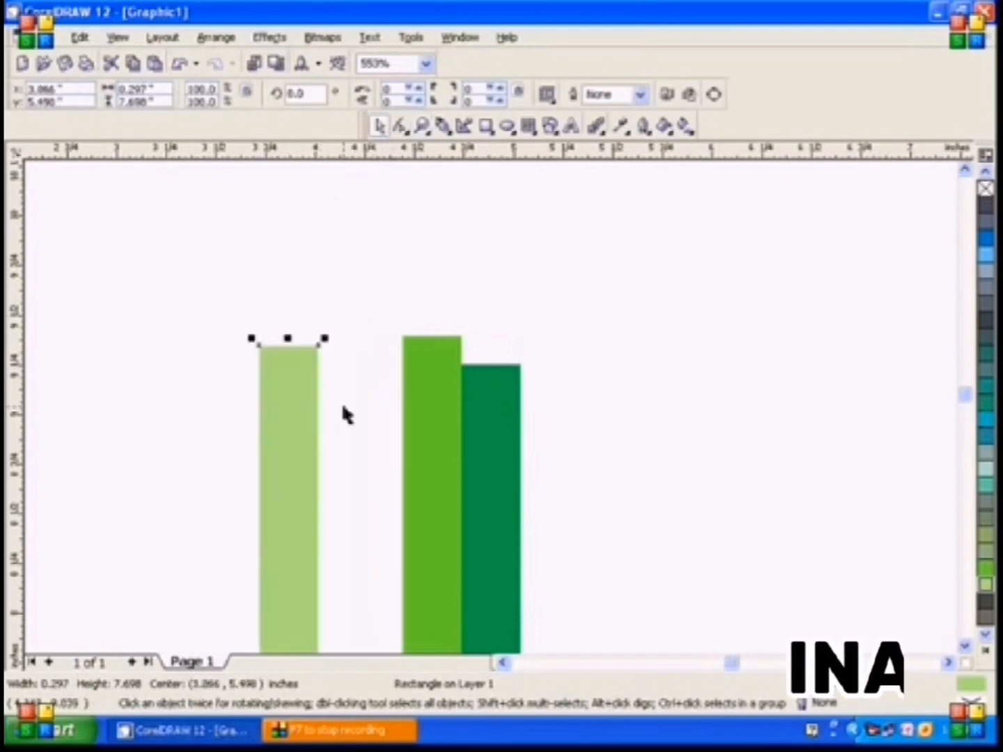
click(448, 420)
drag(448, 420, 423, 436)
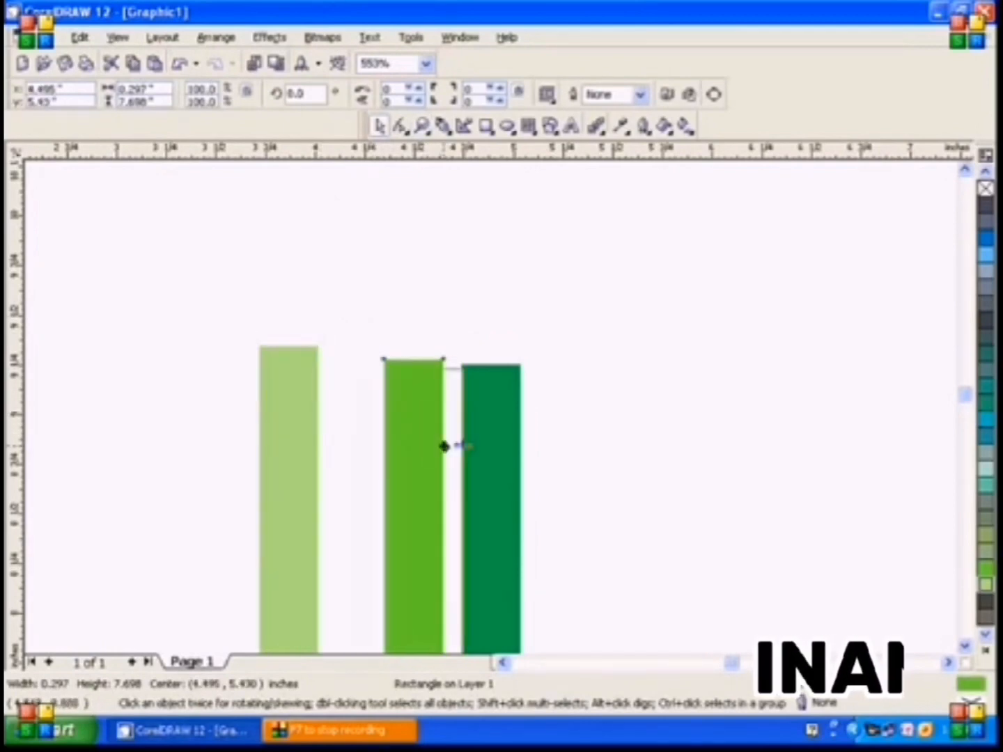
key(ctrl+z)
drag(299, 432, 384, 443)
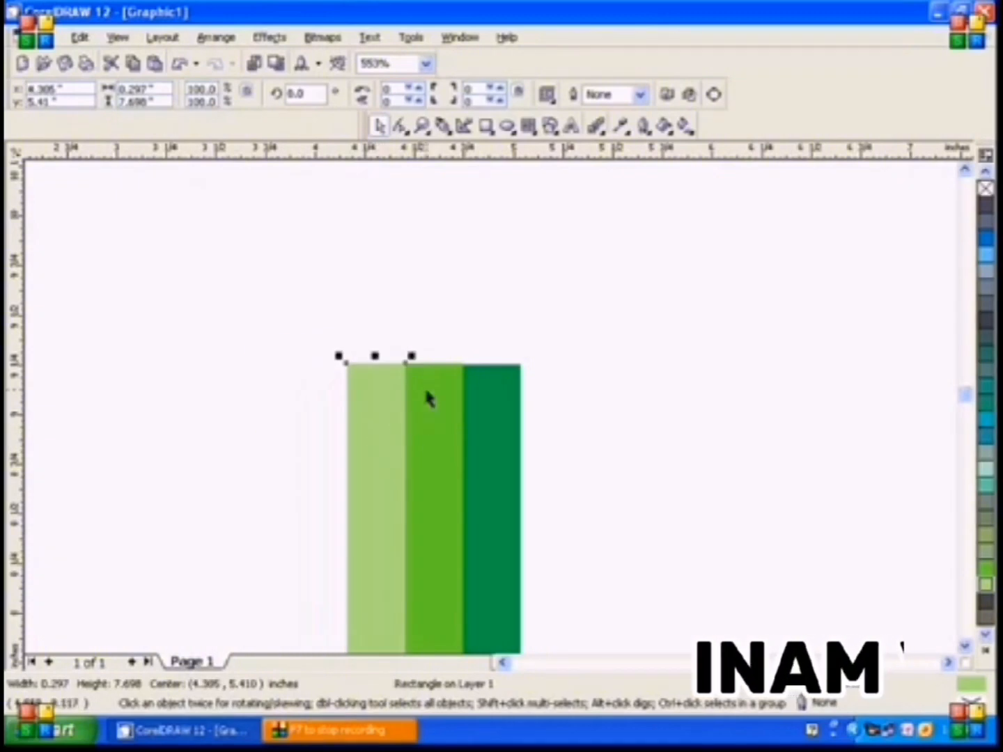
Nudge the Chartreuse bar, followed by the Moon Green bar, to match the dark green bar's top edge closely without gaps
click(422, 125)
drag(323, 349, 558, 418)
click(381, 129)
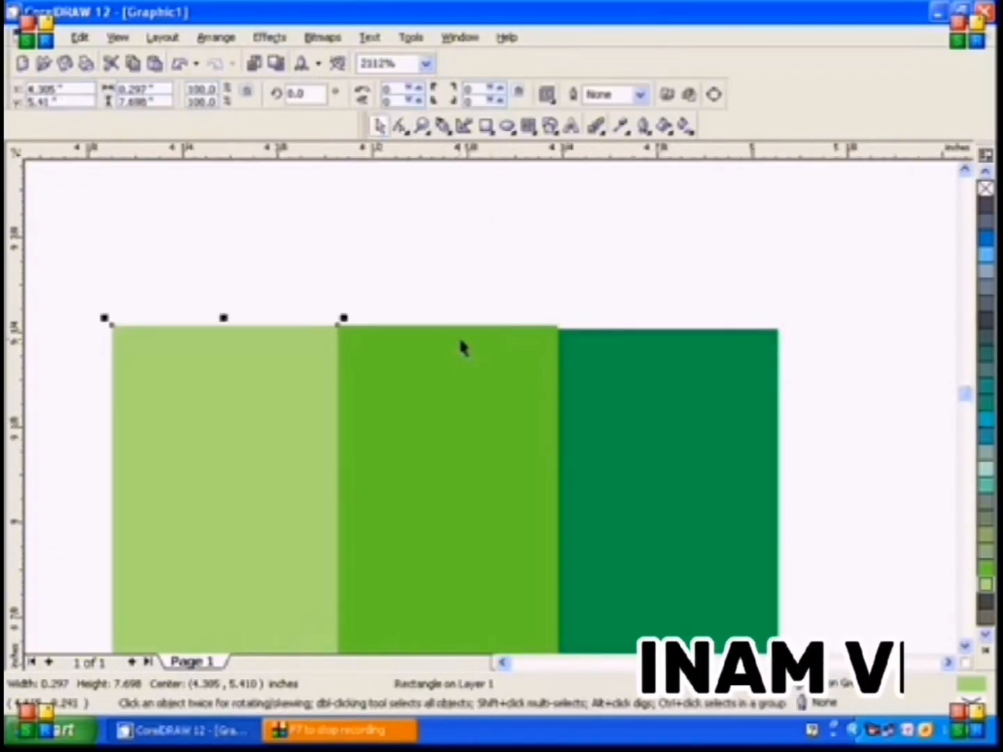
mouse_move(467, 366)
mouse_down()
mouse_move(467, 379)
mouse_move(461, 371)
mouse_up()
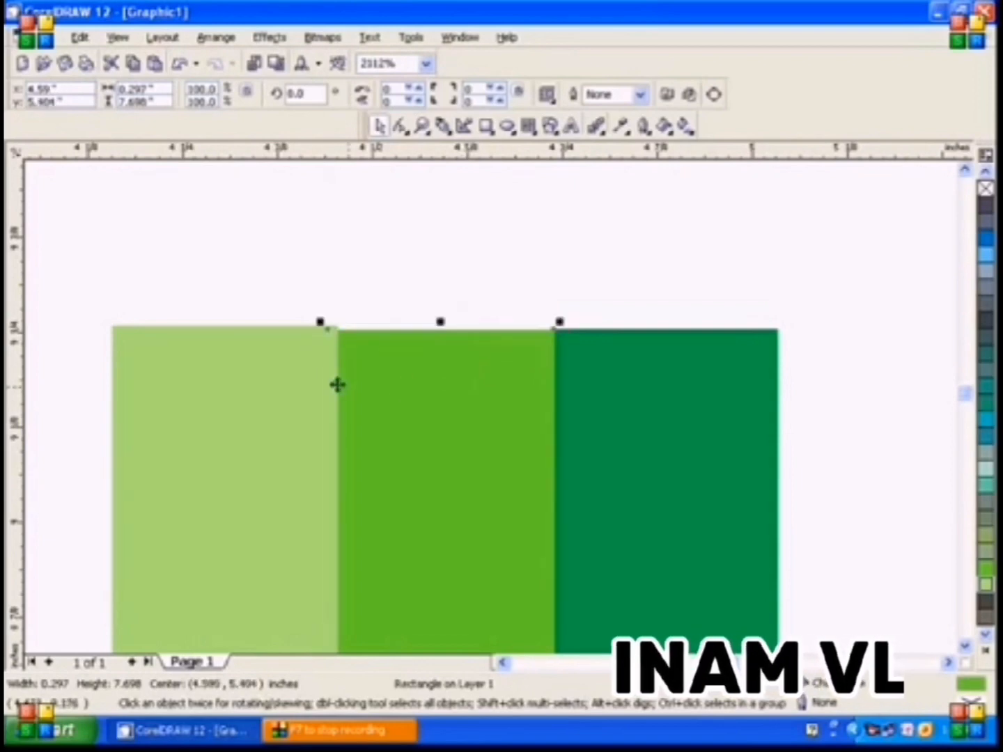
drag(310, 389, 304, 394)
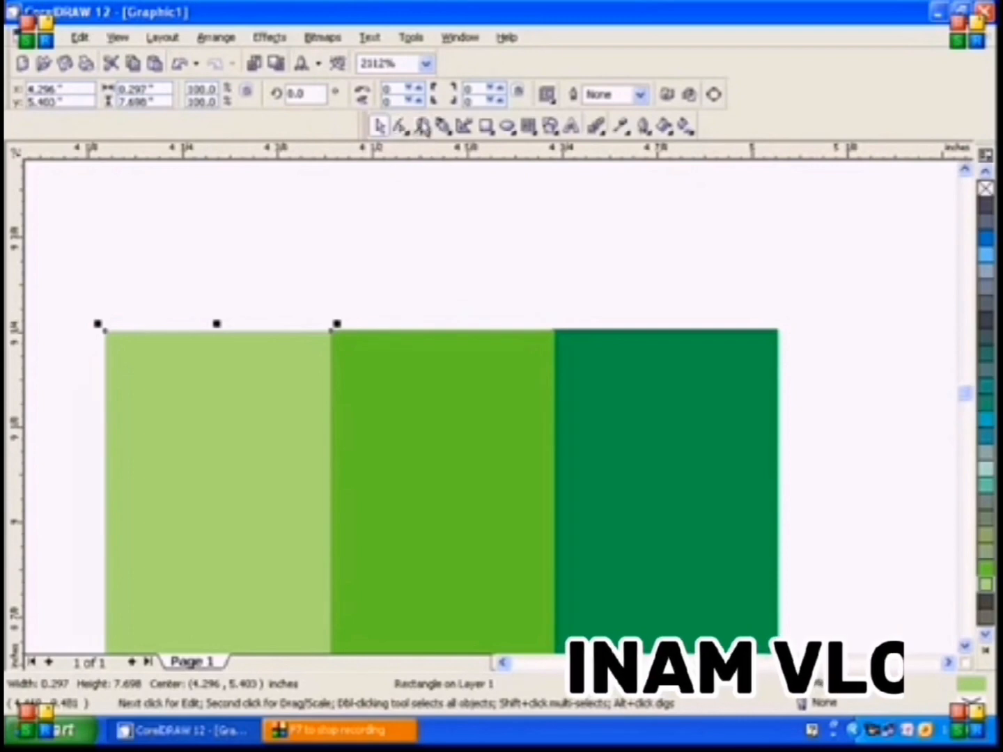
Draw a closed triangle about 0.89 by 1.38 inches on top of the three bars, spanning their outer upper corners
double_click(424, 126)
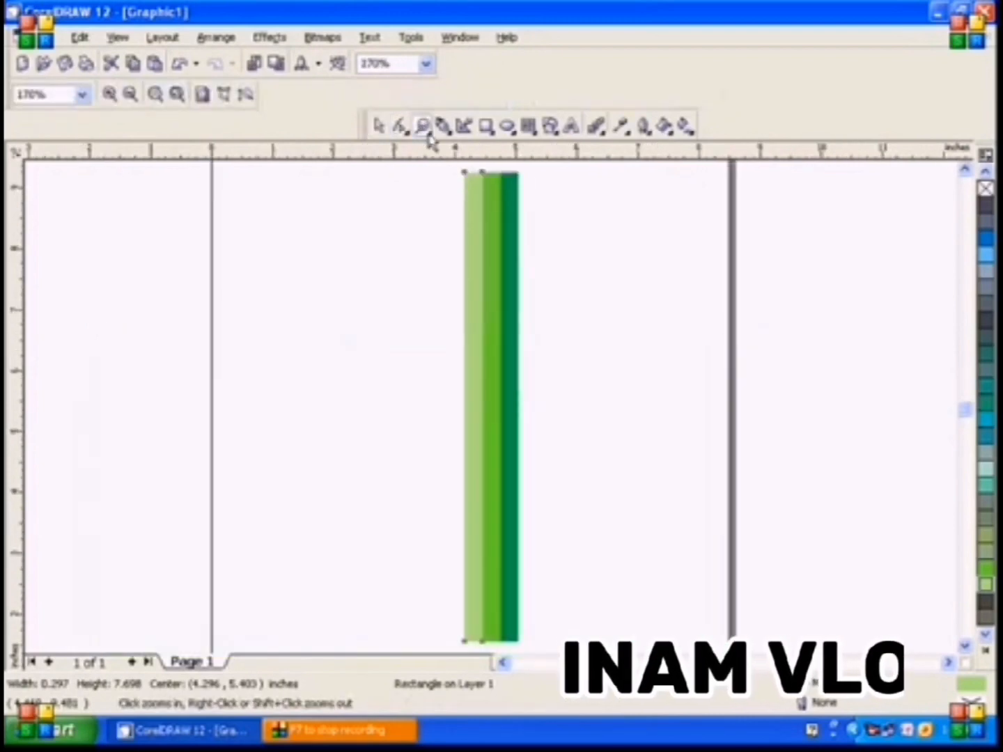
click(965, 173)
click(442, 127)
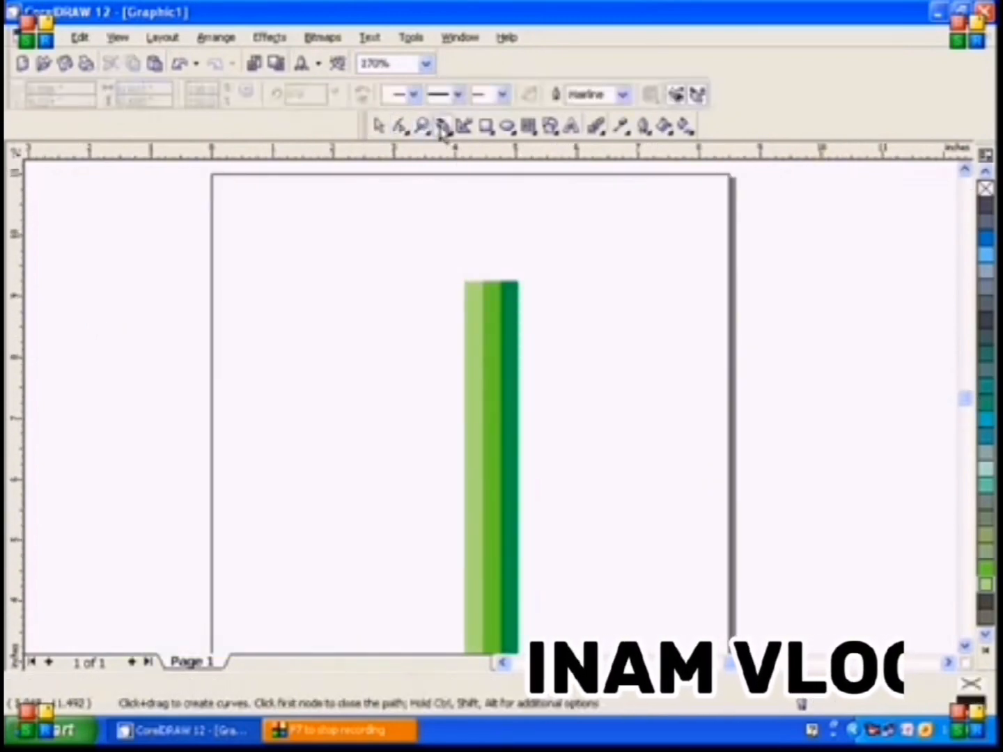
click(422, 128)
mouse_move(427, 168)
mouse_down()
mouse_move(544, 303)
mouse_move(560, 306)
mouse_up()
click(442, 127)
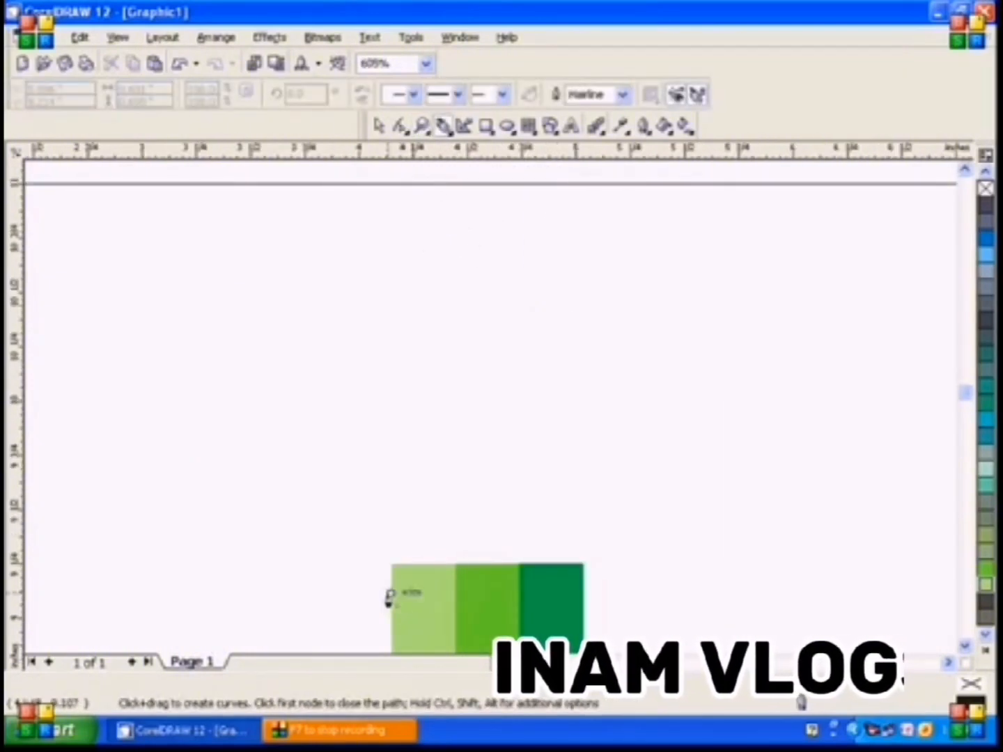
click(392, 564)
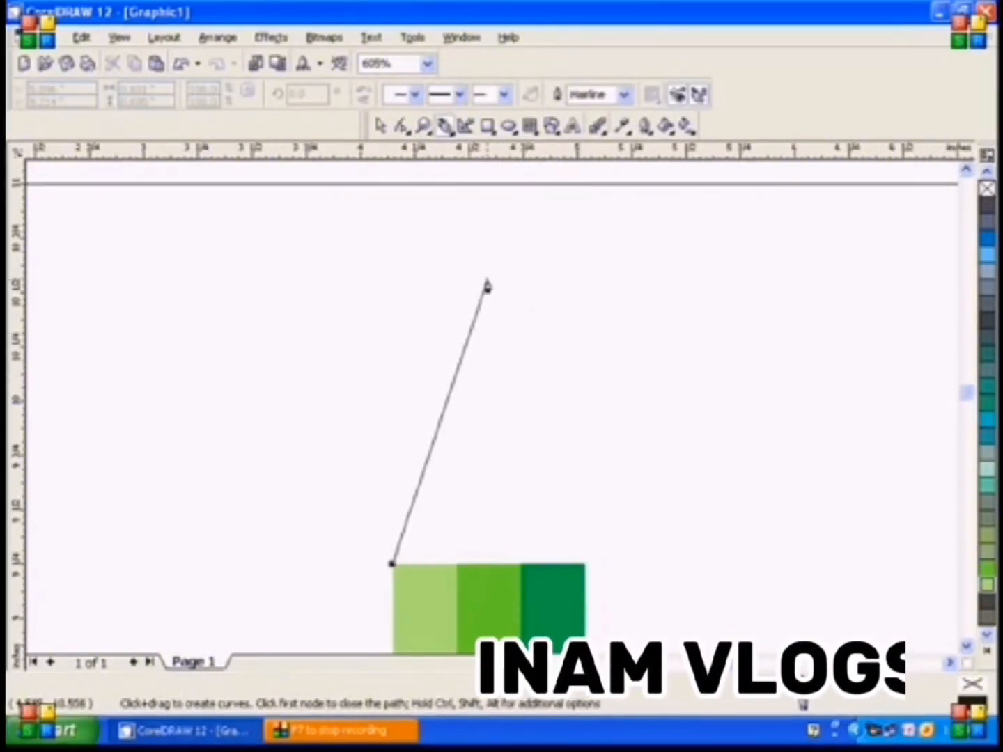
click(486, 265)
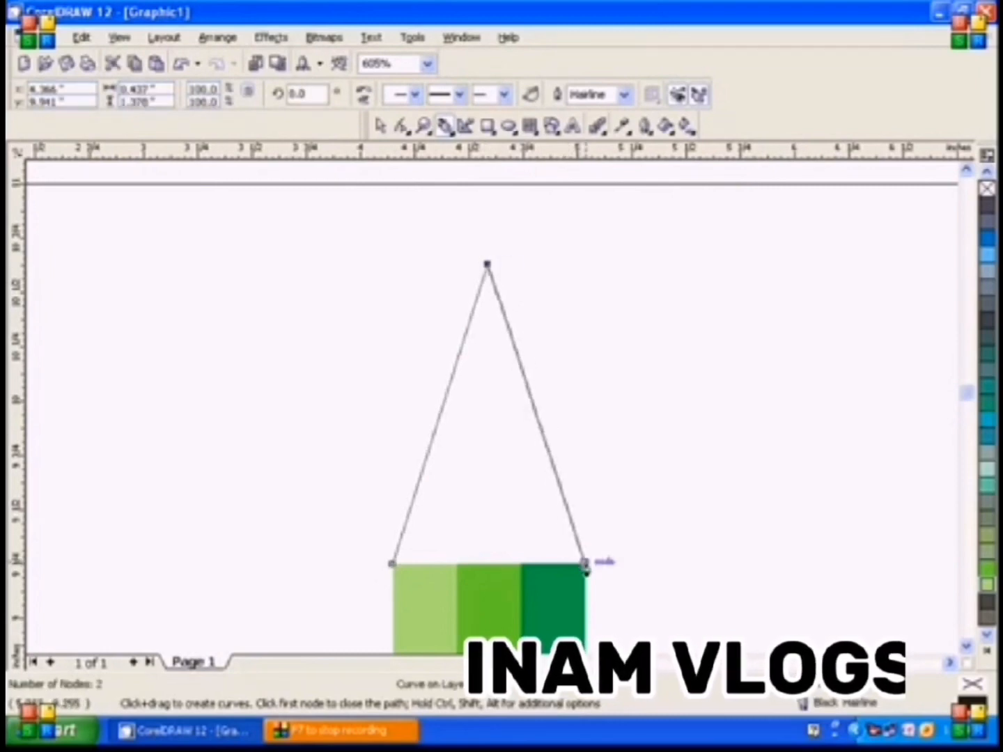
click(585, 563)
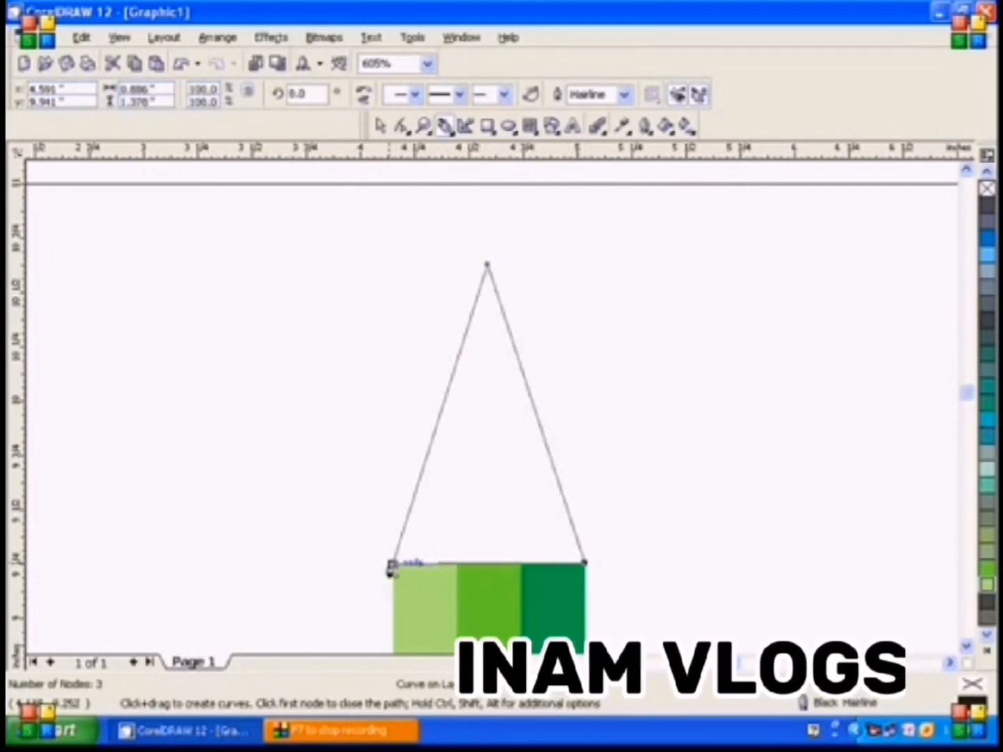
click(392, 567)
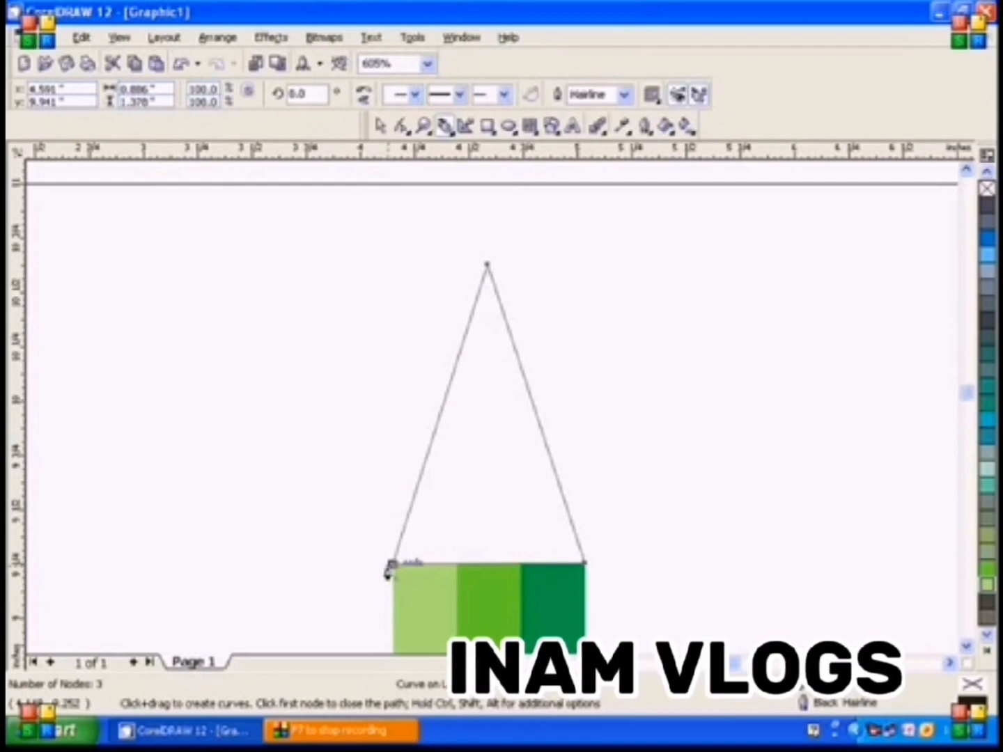
key(Escape)
key(space)
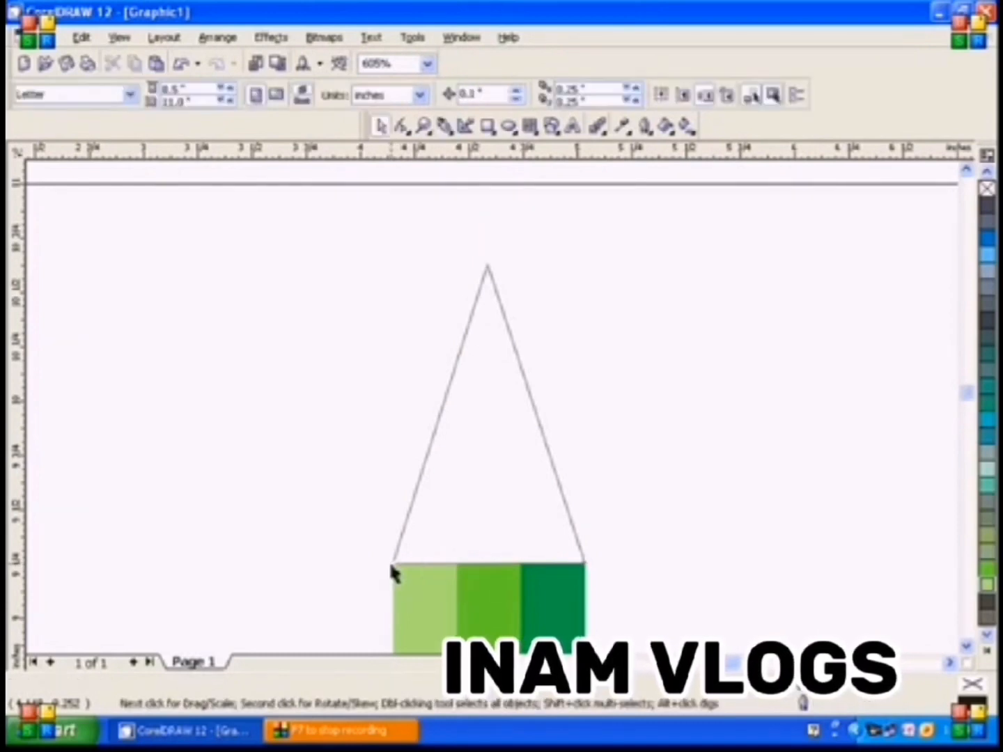
Fill the triangle above the bars with pale yellow and remove its outline
click(988, 642)
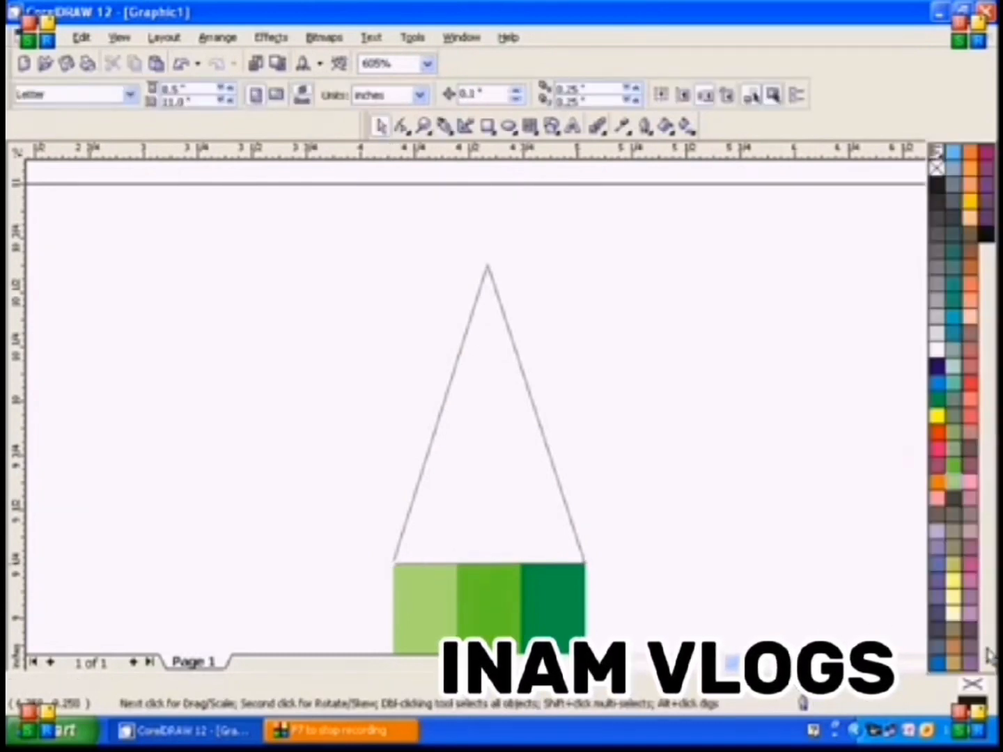
click(954, 603)
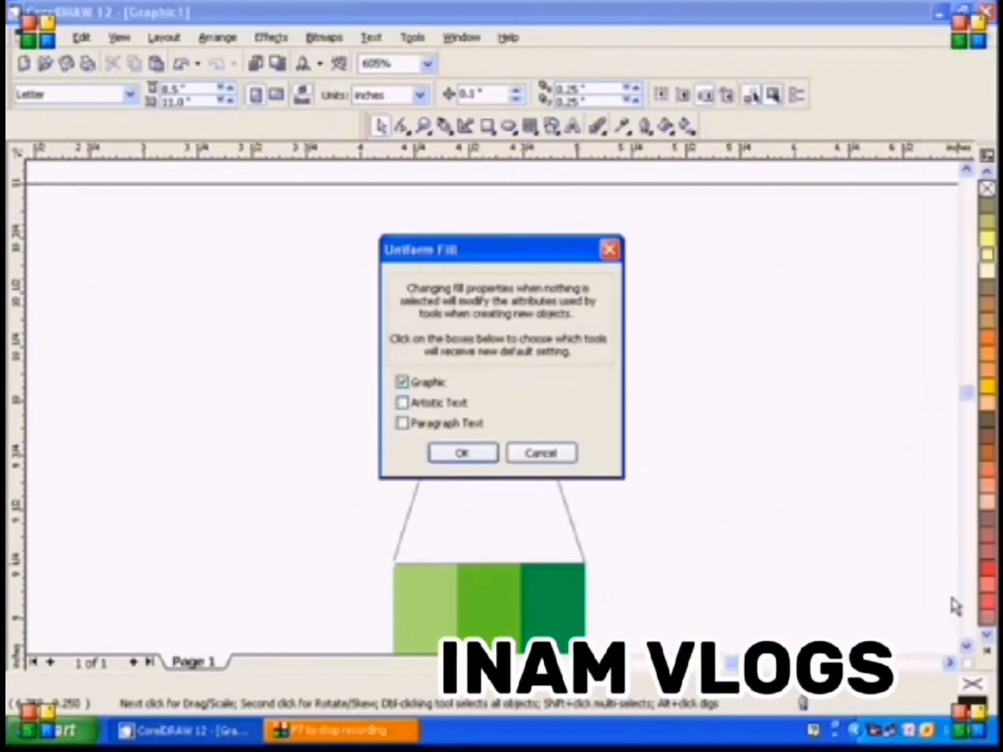
click(463, 454)
click(492, 410)
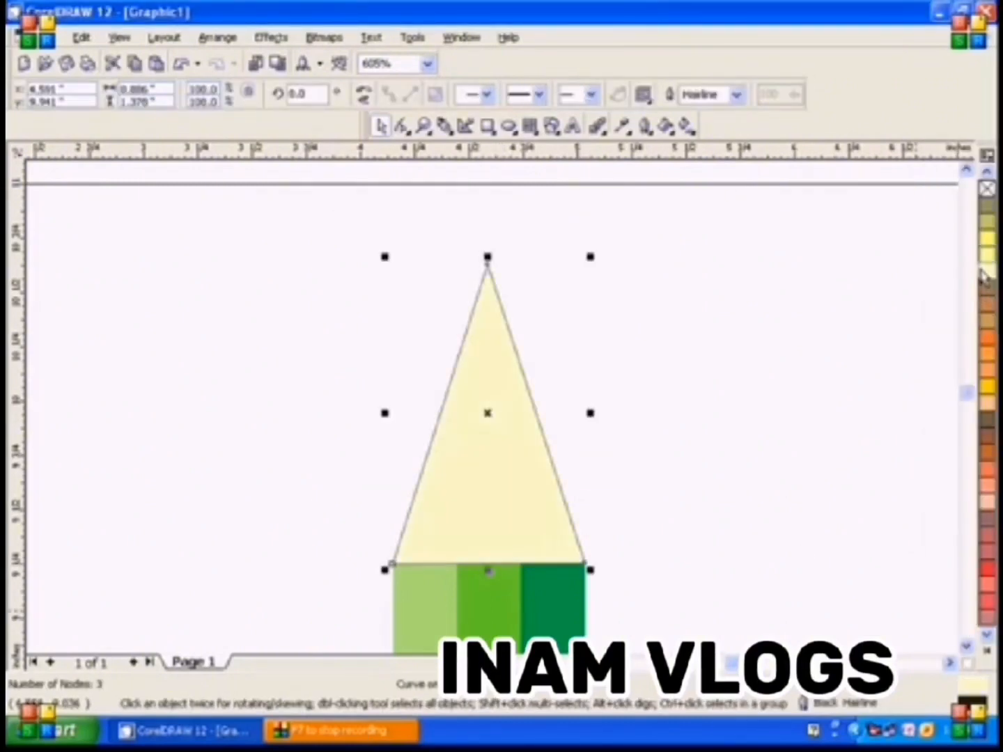
right_click(988, 188)
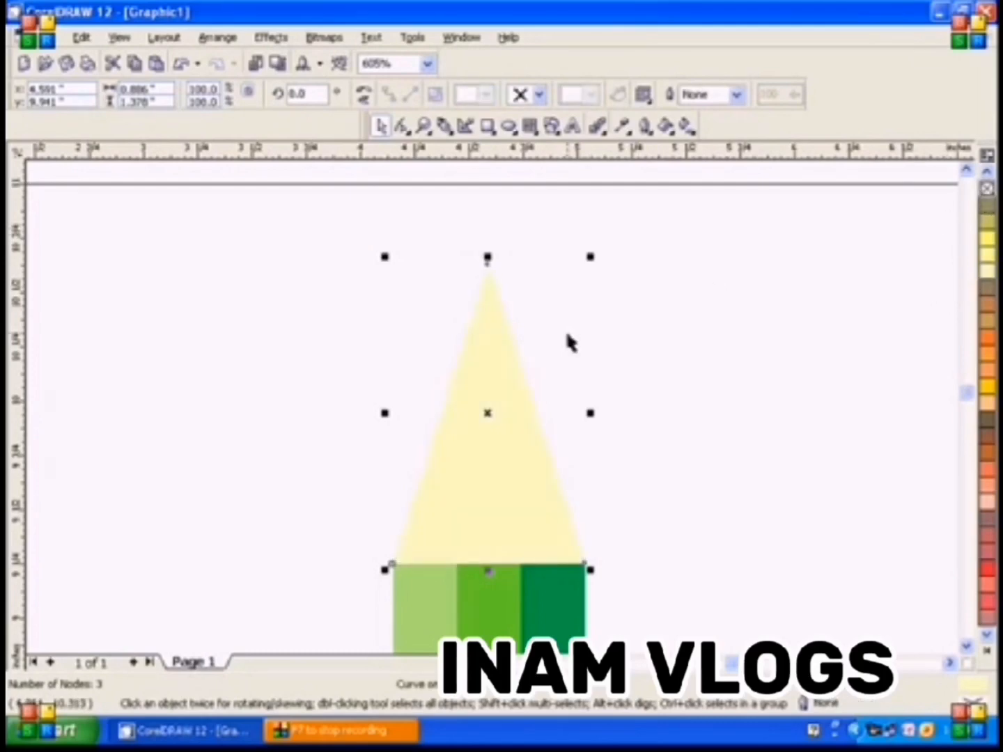
Draw a four-node notched tip about 0.09 by 0.15 inches over the triangle's apex and fill it with black
click(424, 128)
drag(448, 232, 551, 346)
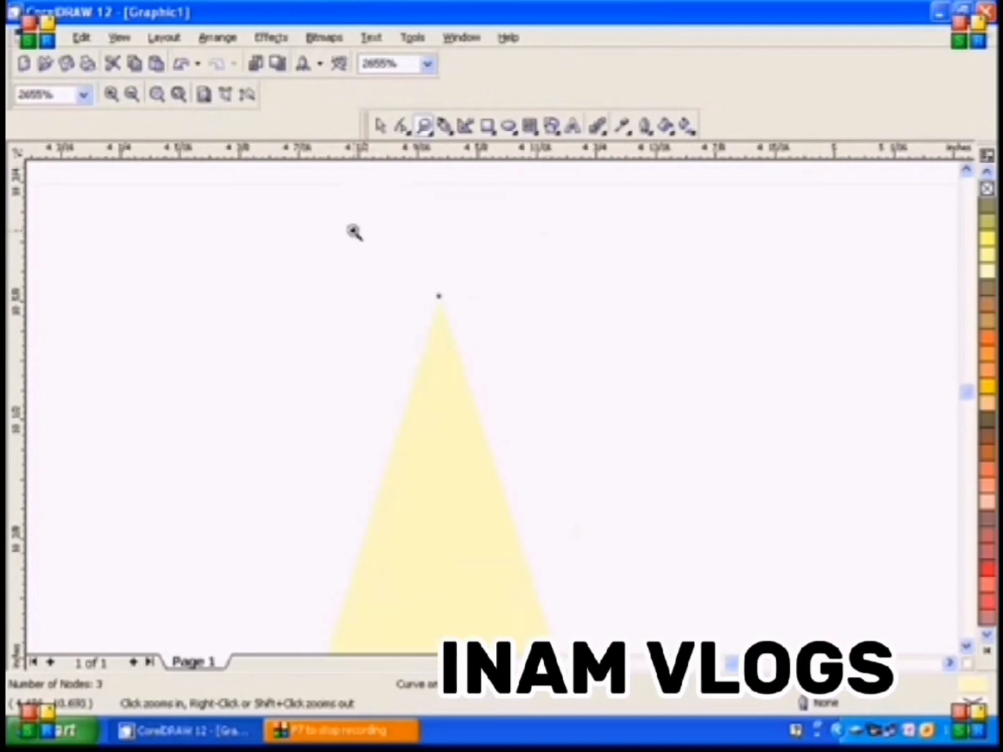
click(444, 128)
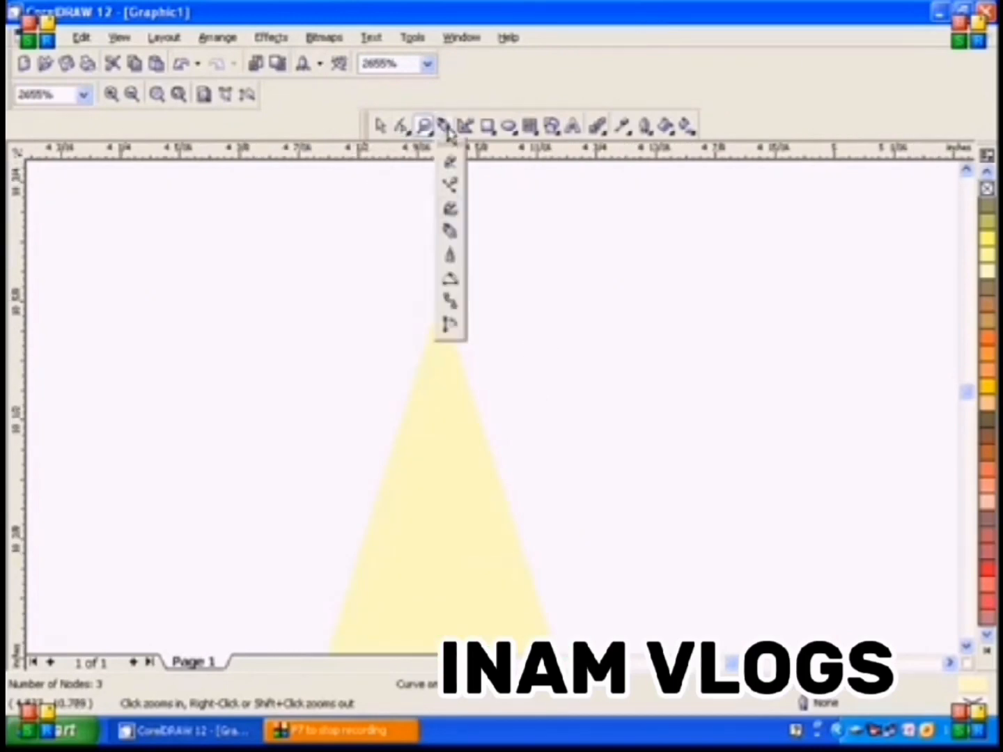
click(454, 210)
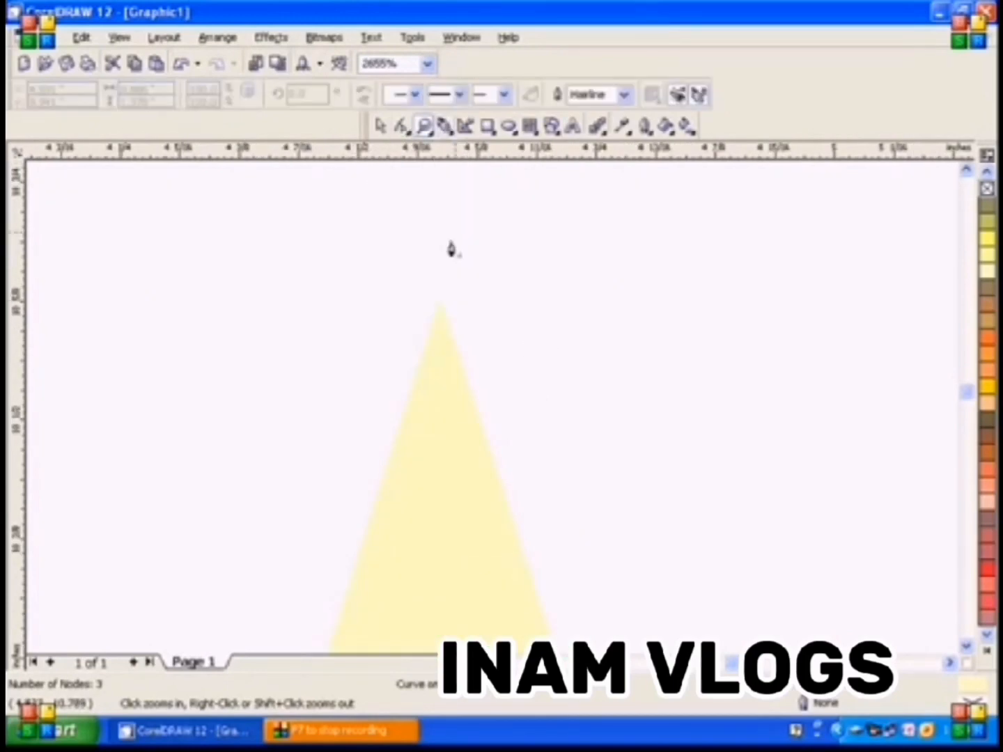
click(395, 434)
click(440, 297)
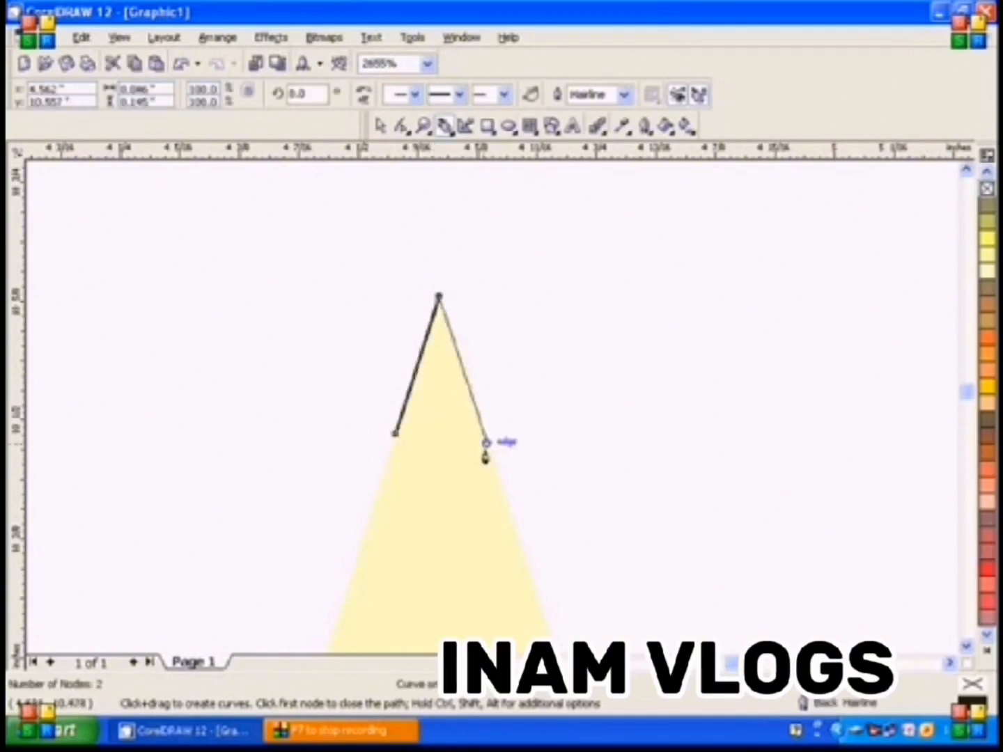
click(485, 435)
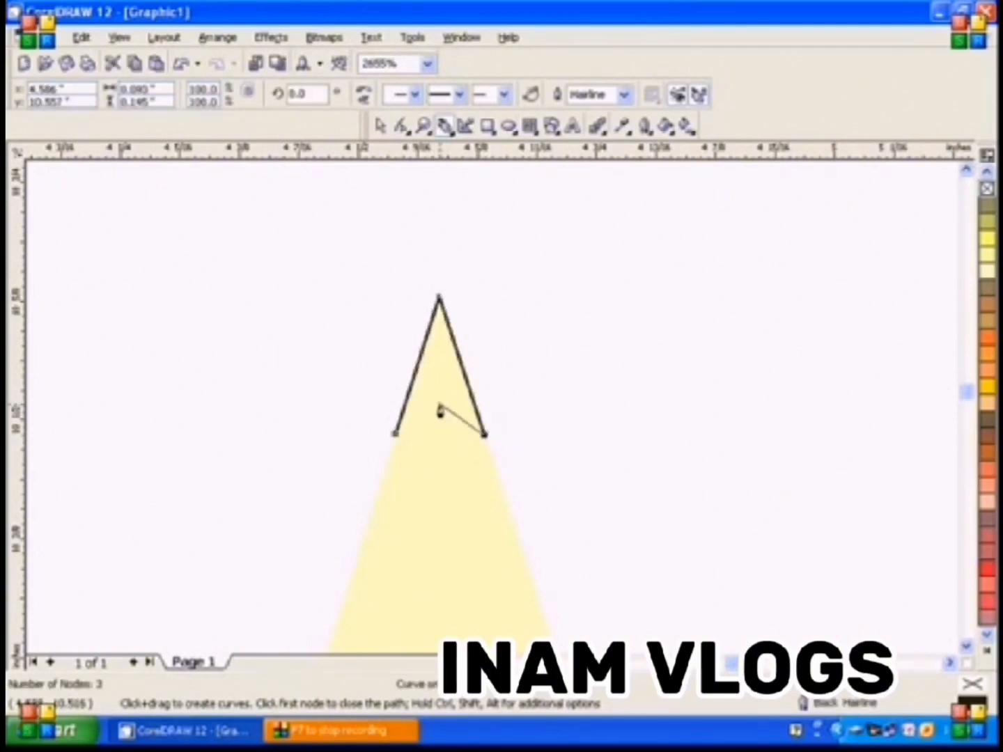
click(439, 404)
click(395, 434)
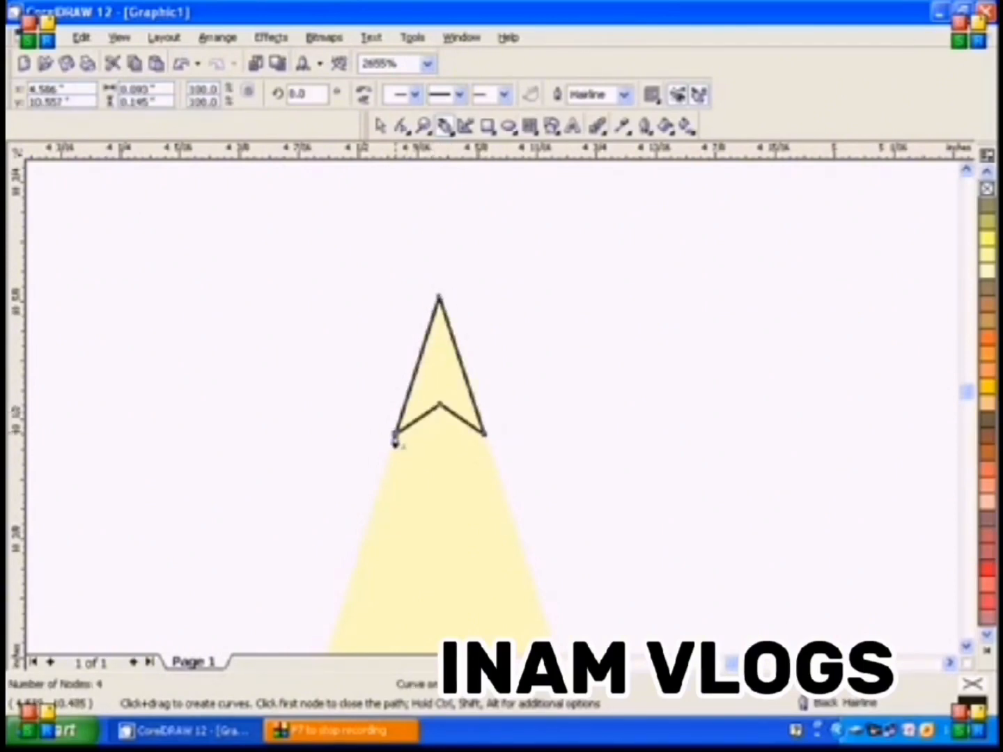
click(379, 126)
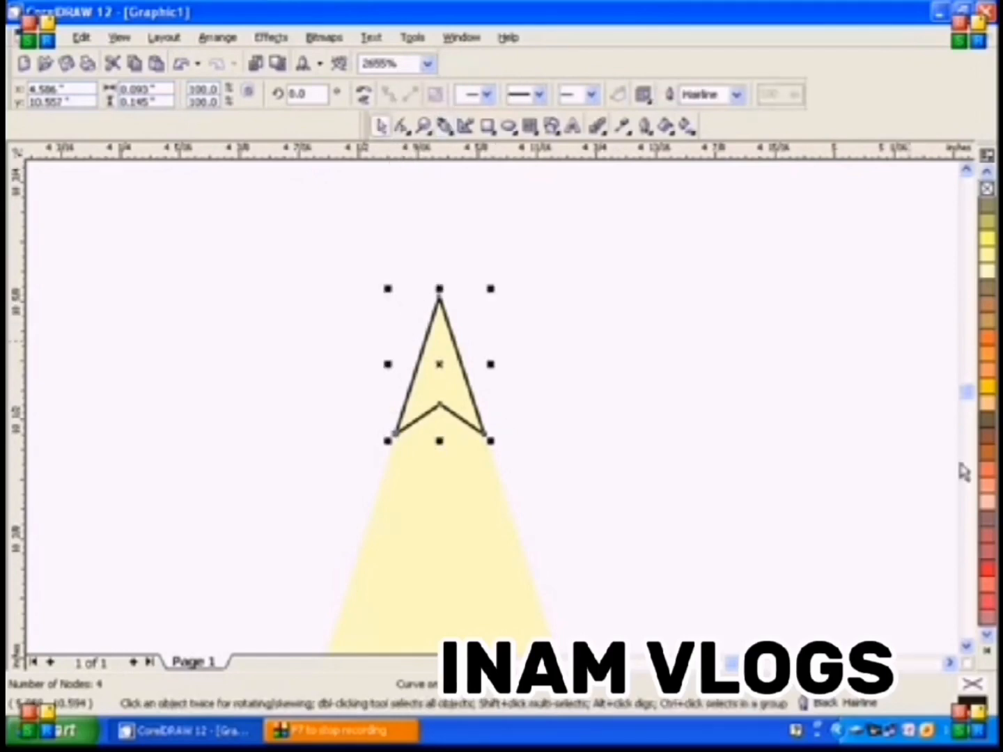
click(987, 653)
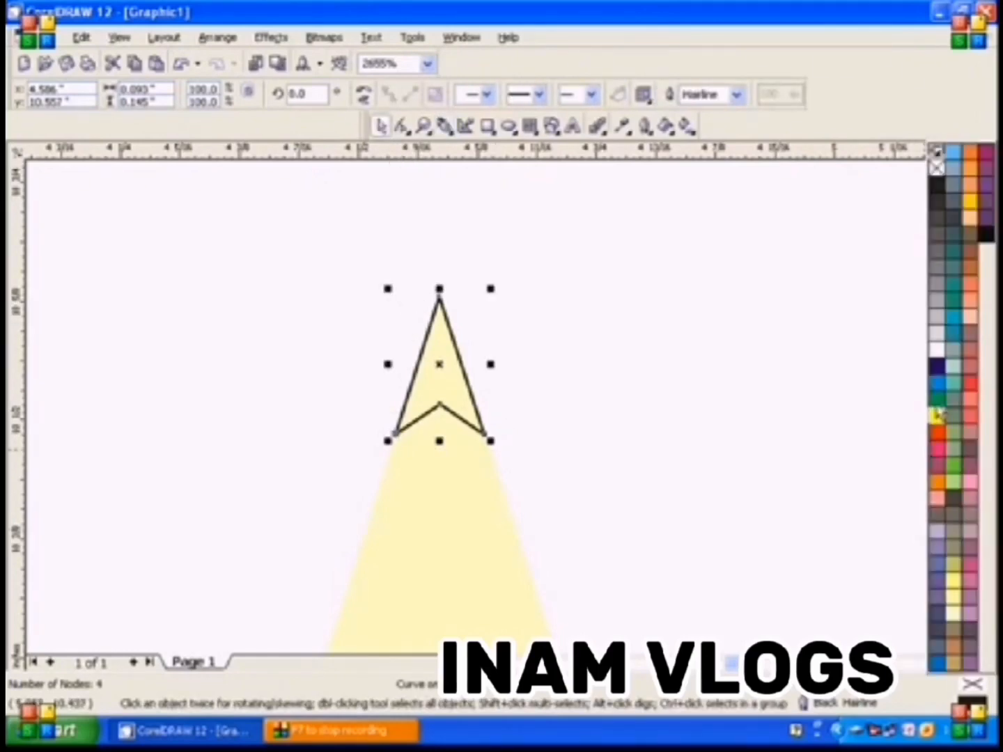
click(938, 186)
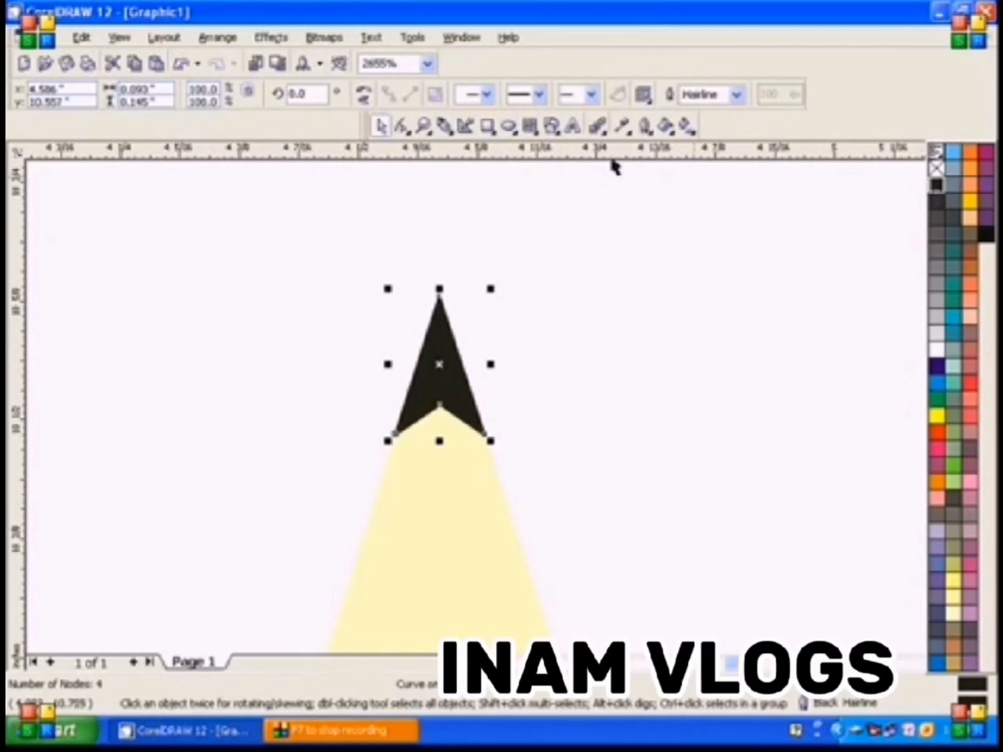
Draw an ellipse about 0.09 by 0.15 inches across the Moon Green bar's top edge, filled pale yellow with no outline
click(423, 125)
key(F4)
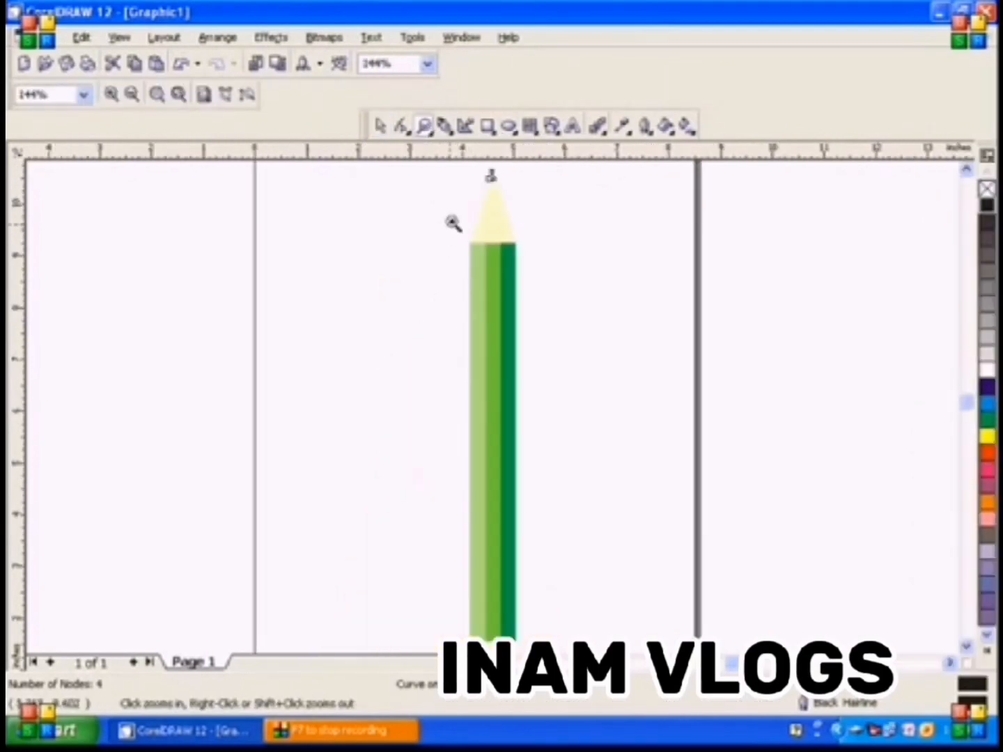
drag(452, 222, 557, 270)
click(381, 127)
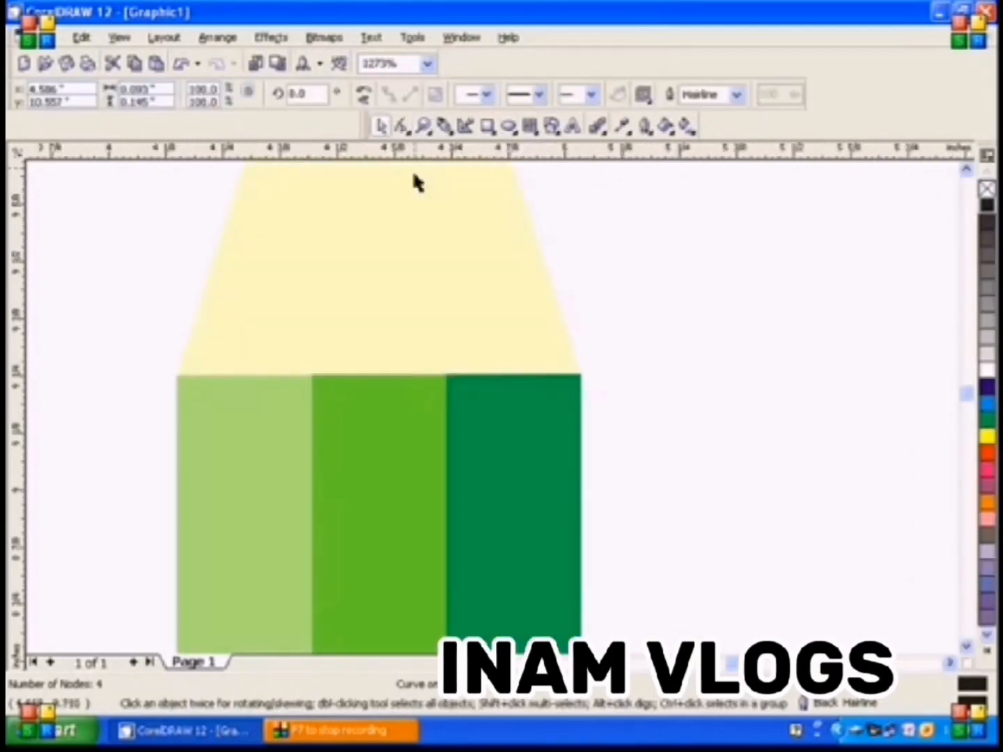
click(508, 129)
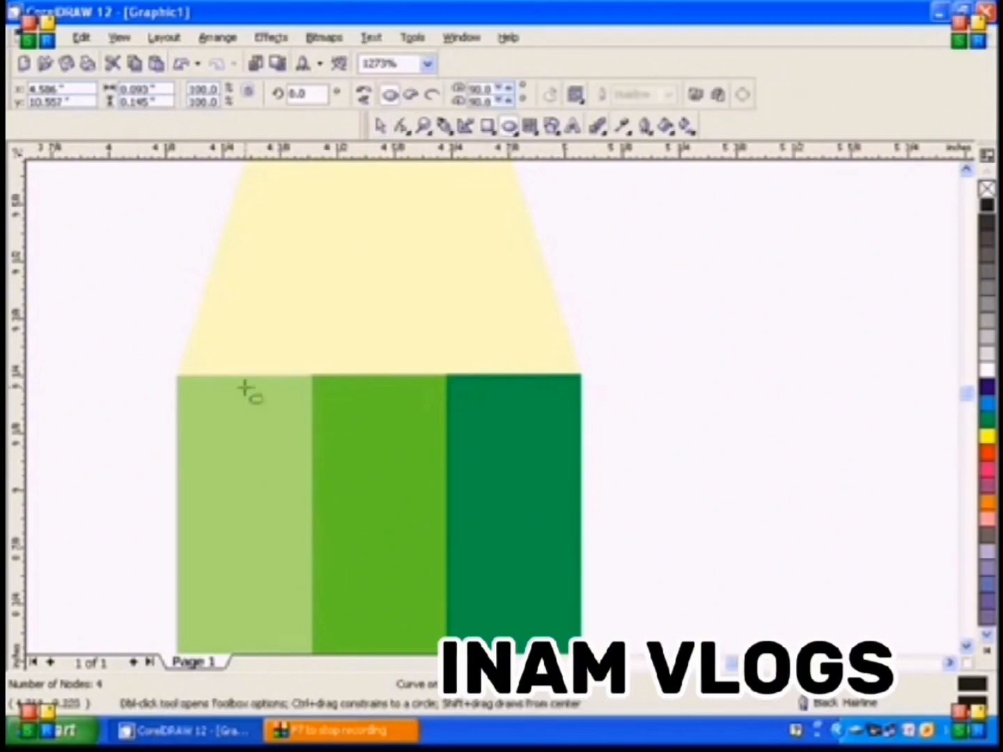
drag(202, 345, 249, 418)
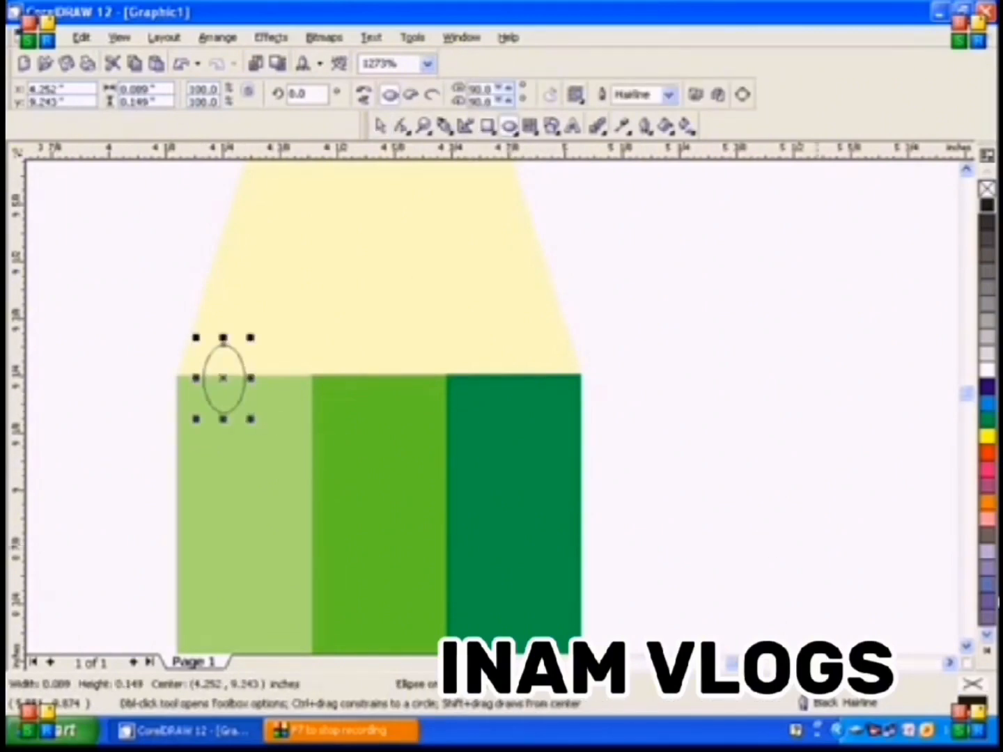
click(988, 653)
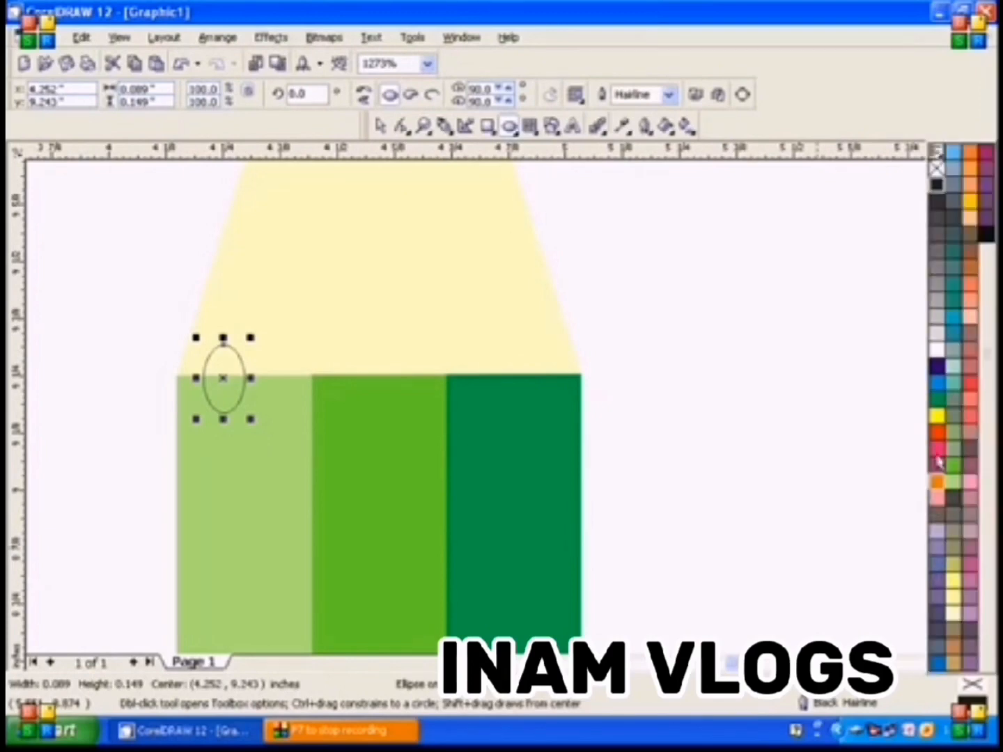
click(952, 614)
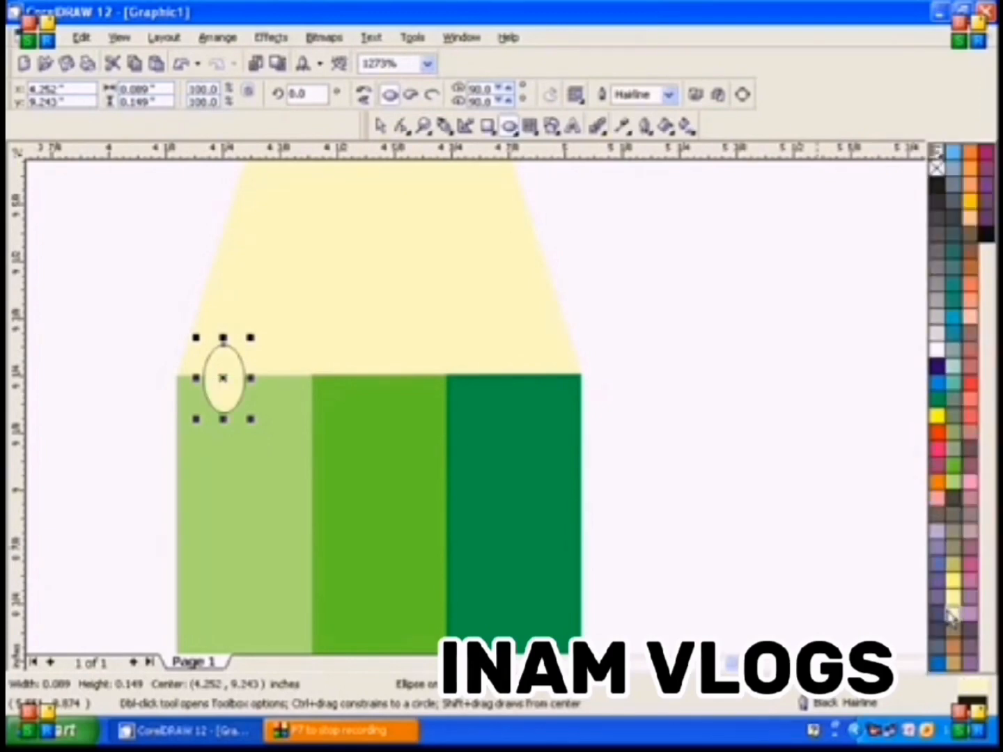
right_click(937, 168)
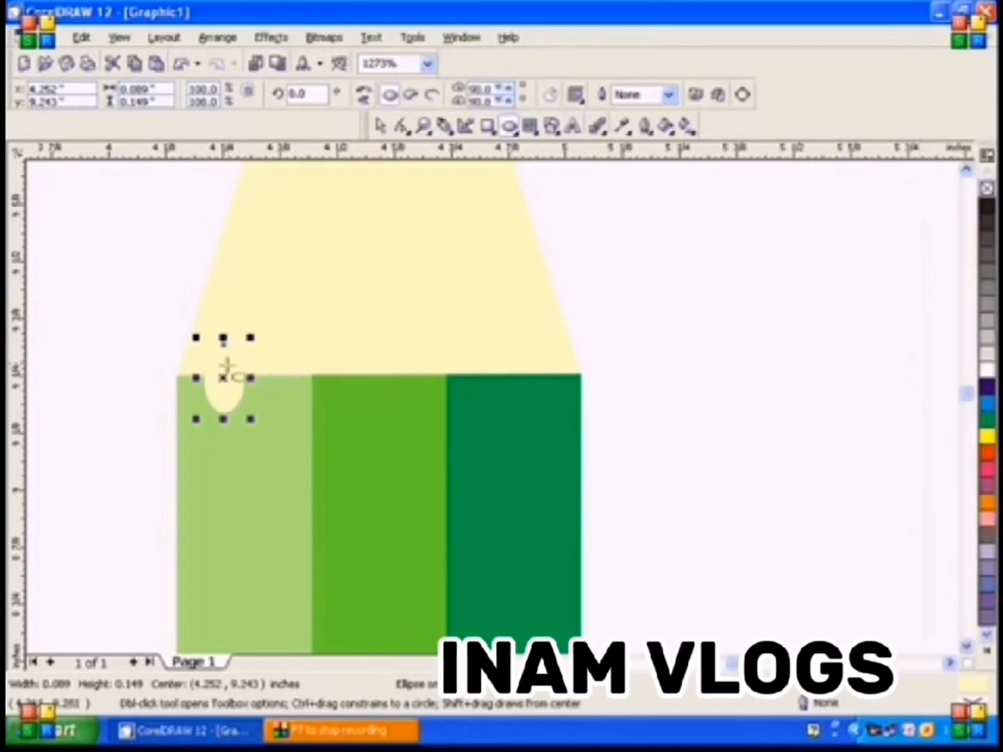
Rotate the pale yellow ellipse to about 350.2 degrees and place it at the light green bar's outer upper corner
click(223, 376)
drag(253, 338, 206, 380)
click(234, 386)
Duplicate the ellipse, set the copy beside it, and repeat the duplication at that spacing until the scallops span all three bars
key(ctrl+d)
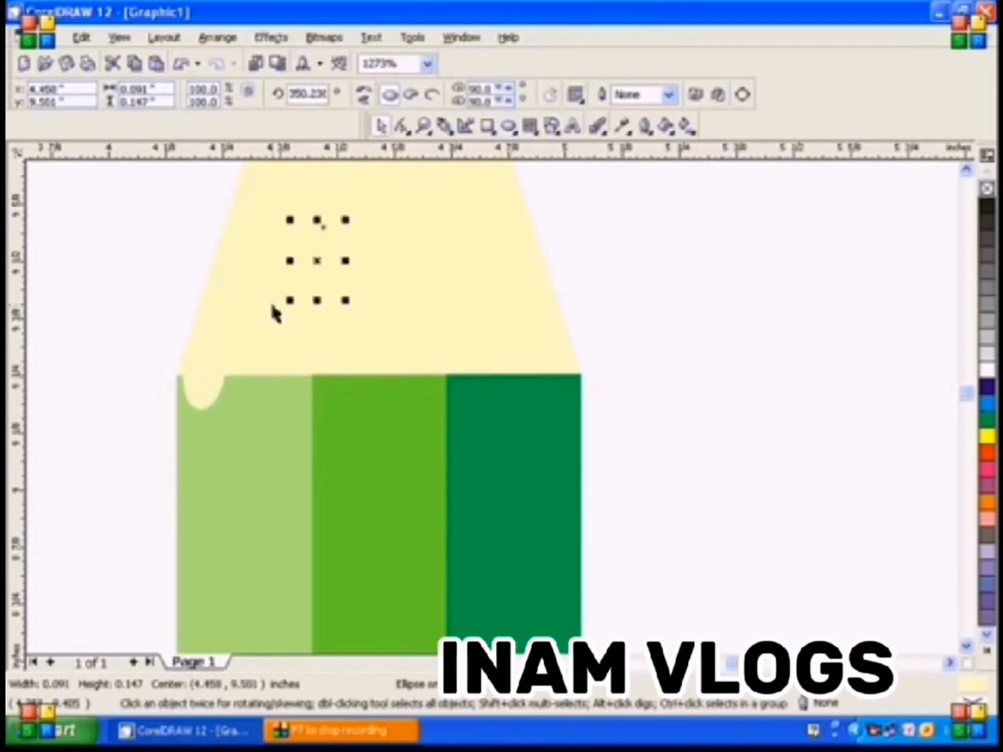
drag(319, 270, 248, 384)
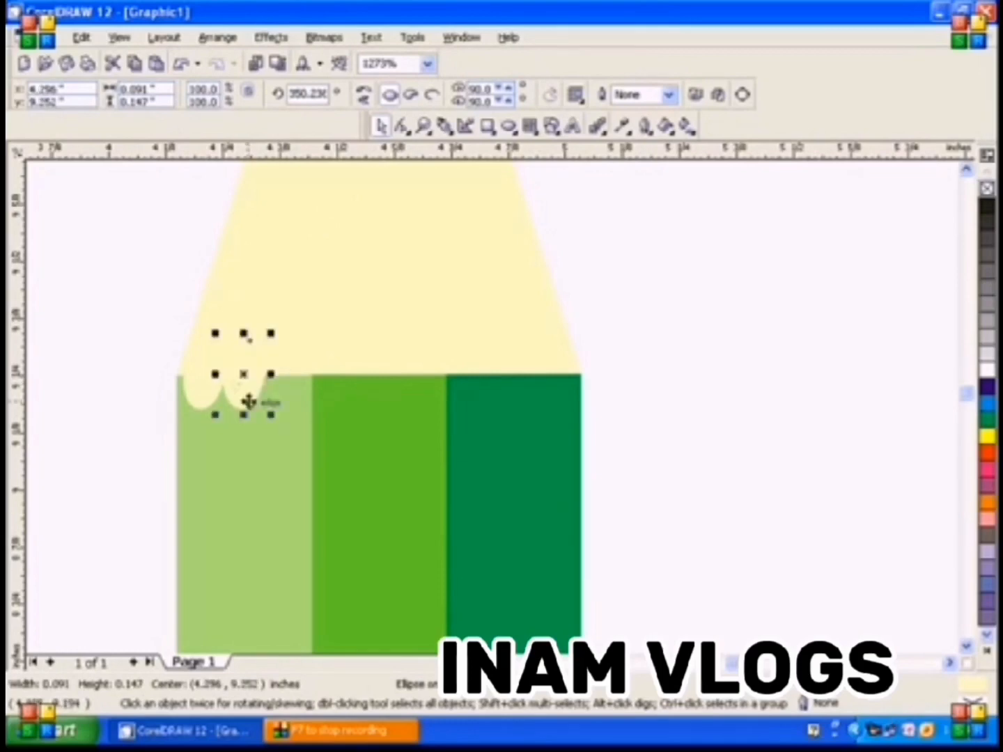
key(ctrl+d)
key(ctrl+d)
key(ctrl+d)
key(ctrl+d)
key(ctrl+d)
key(ctrl+d)
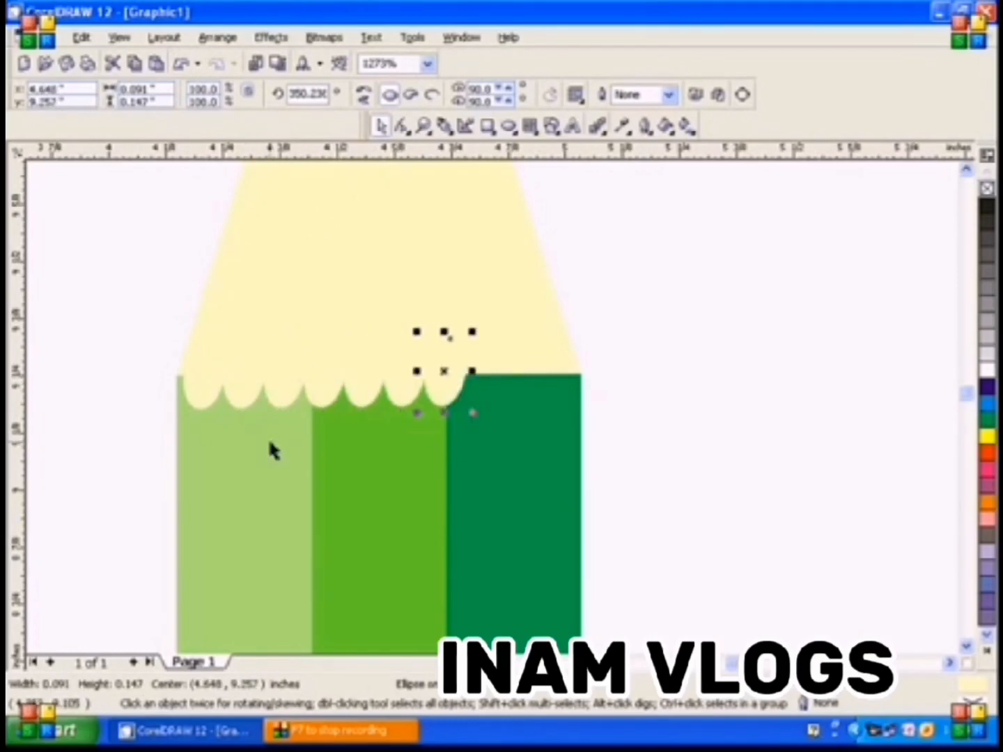
key(ctrl+d)
key(ctrl+d)
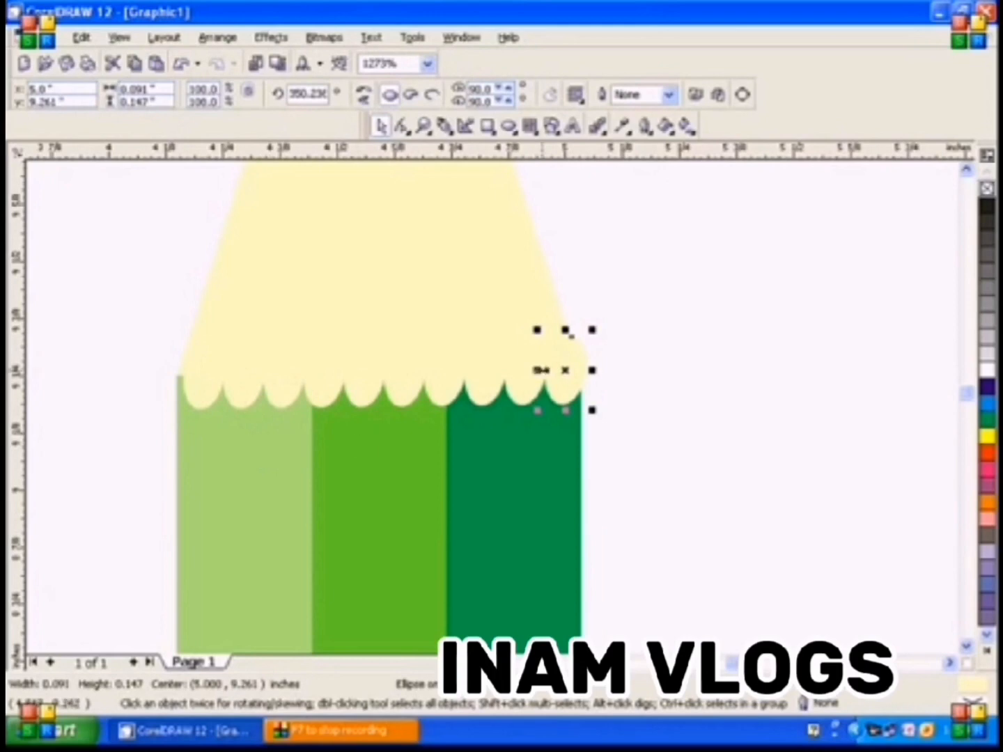
Shift the last scallop ellipse slightly inward so it ends at the dark green bar's outer edge
key(ctrl+z)
key(ctrl+shift+z)
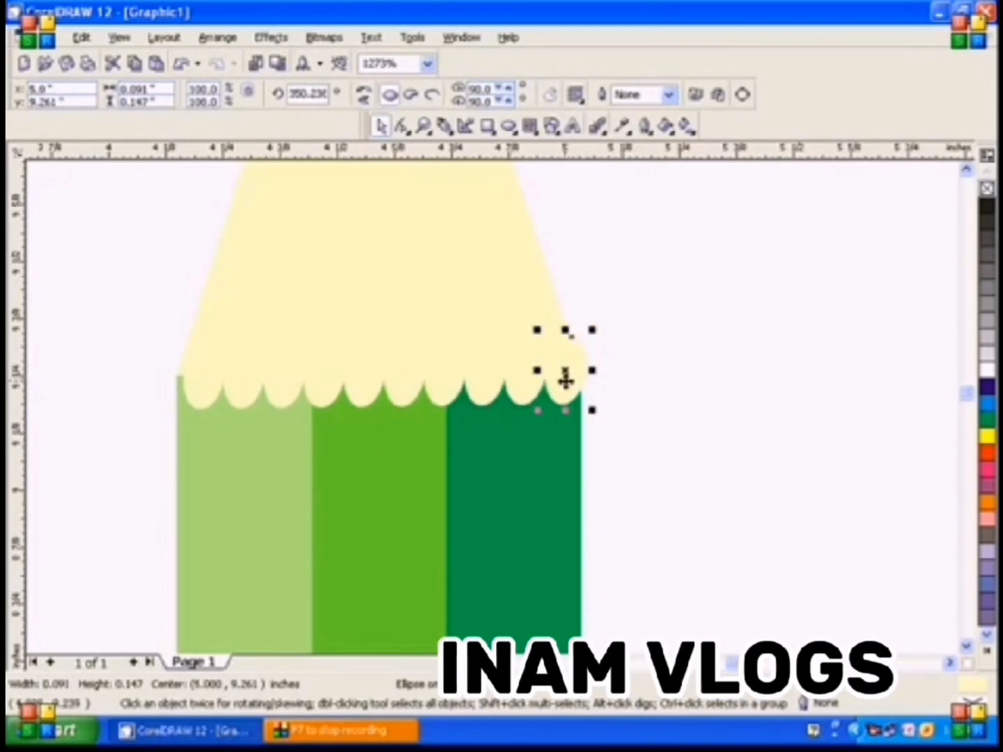
drag(564, 380, 558, 384)
click(666, 389)
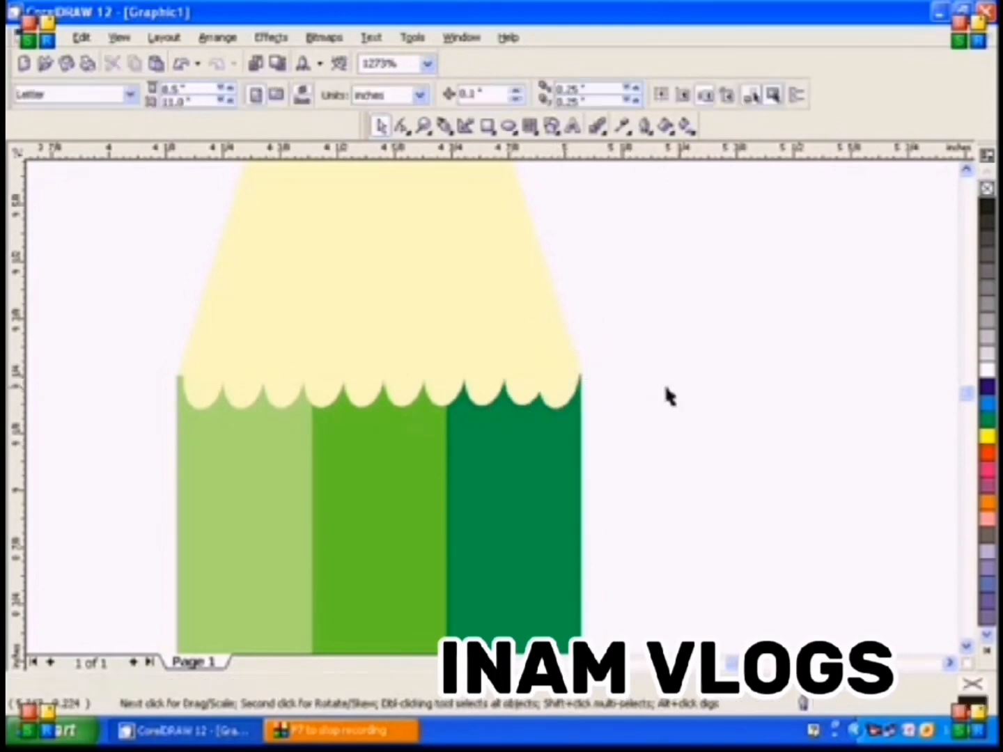
Draw a rectangle about 0.88 by 0.22 inches under the three bars, colour it 10% Black, and raise it 0.1 inch
double_click(423, 126)
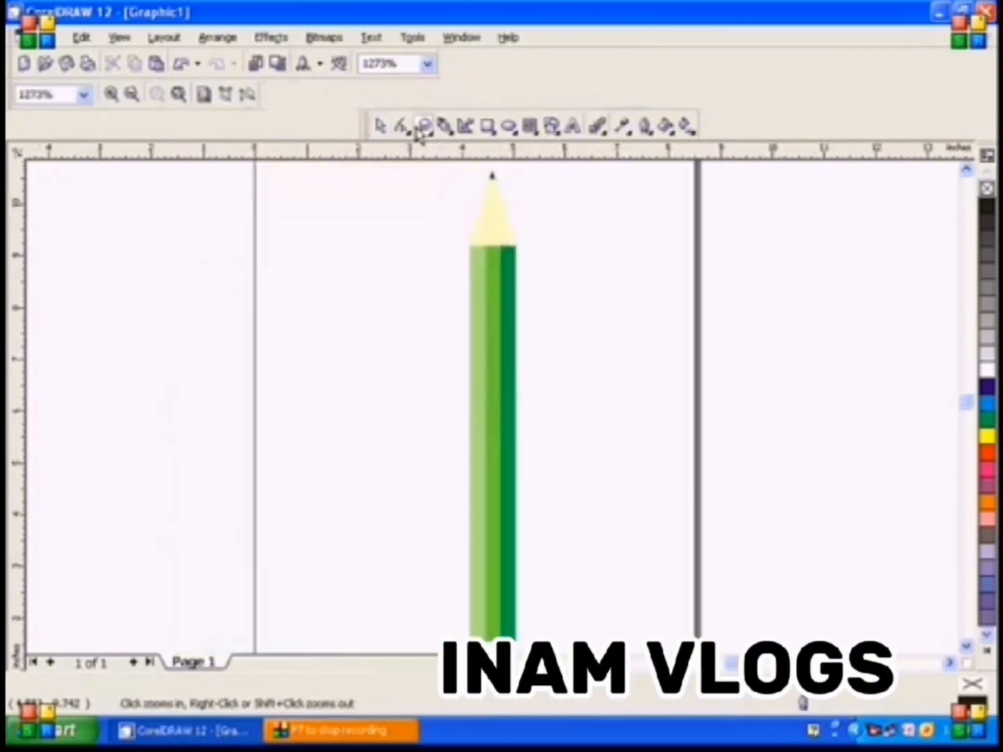
click(967, 646)
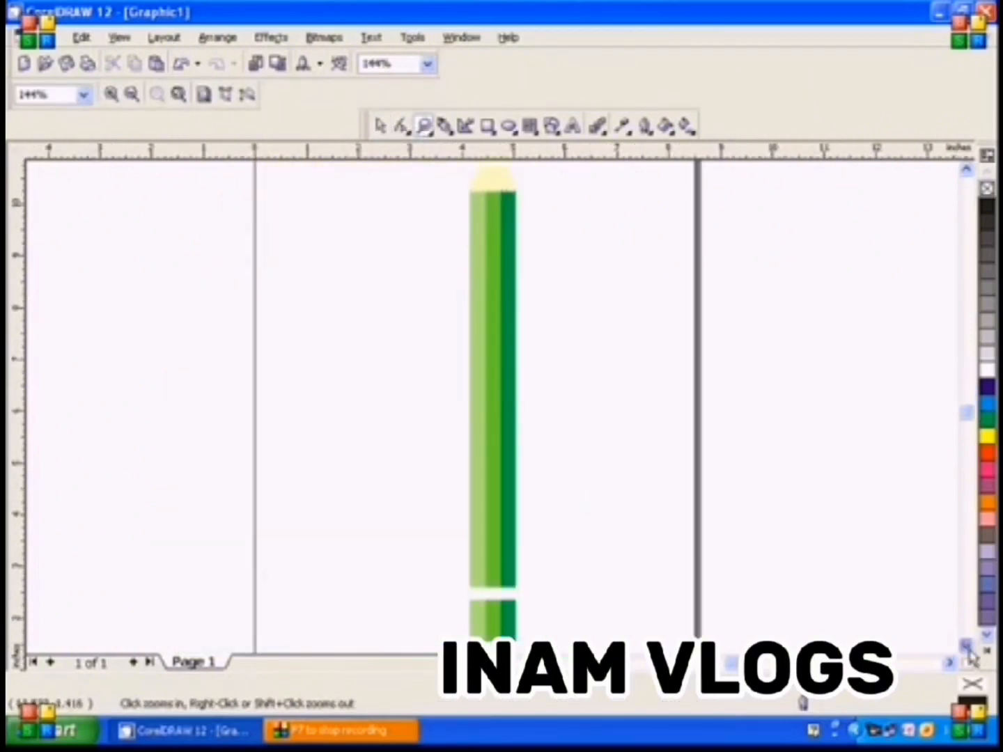
drag(452, 454, 537, 545)
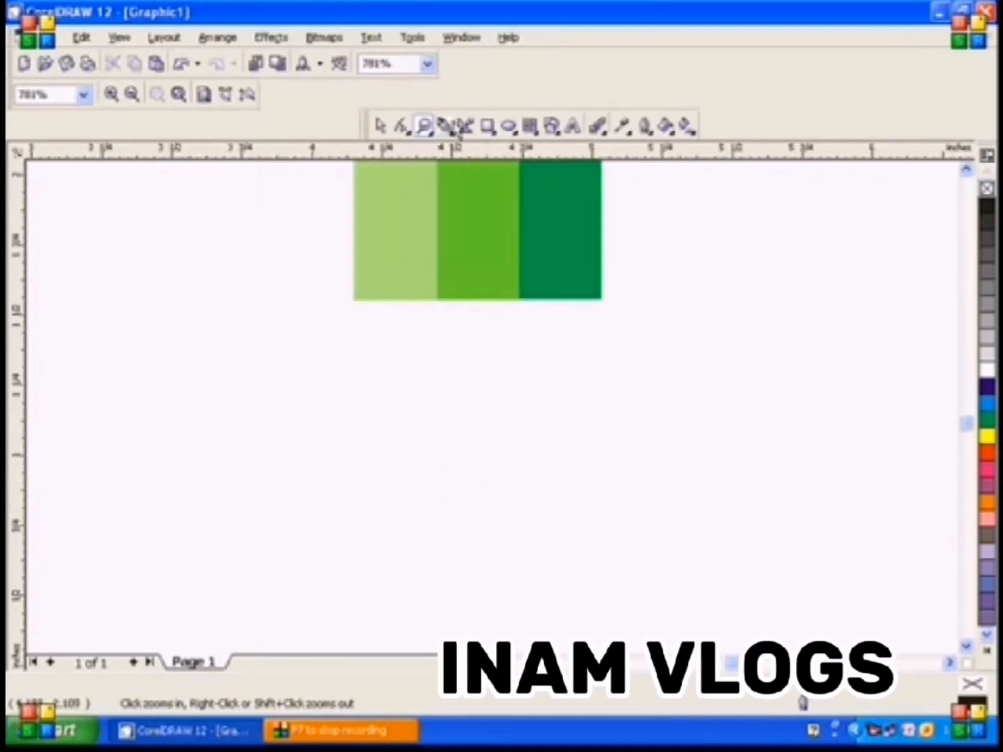
click(487, 126)
drag(352, 300, 601, 362)
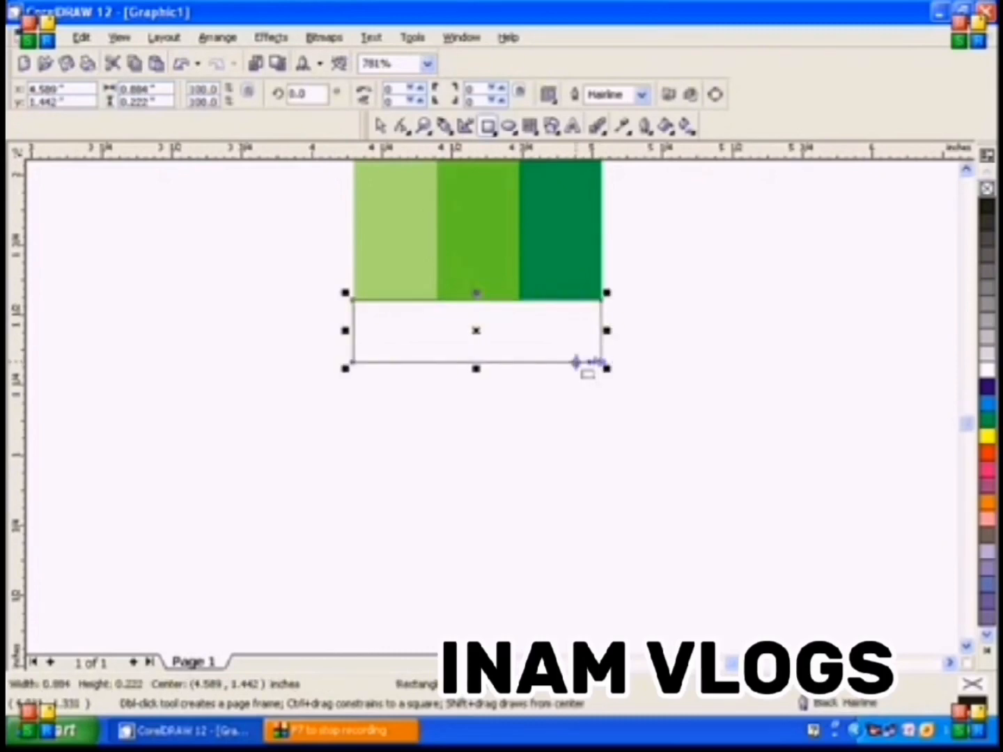
click(986, 364)
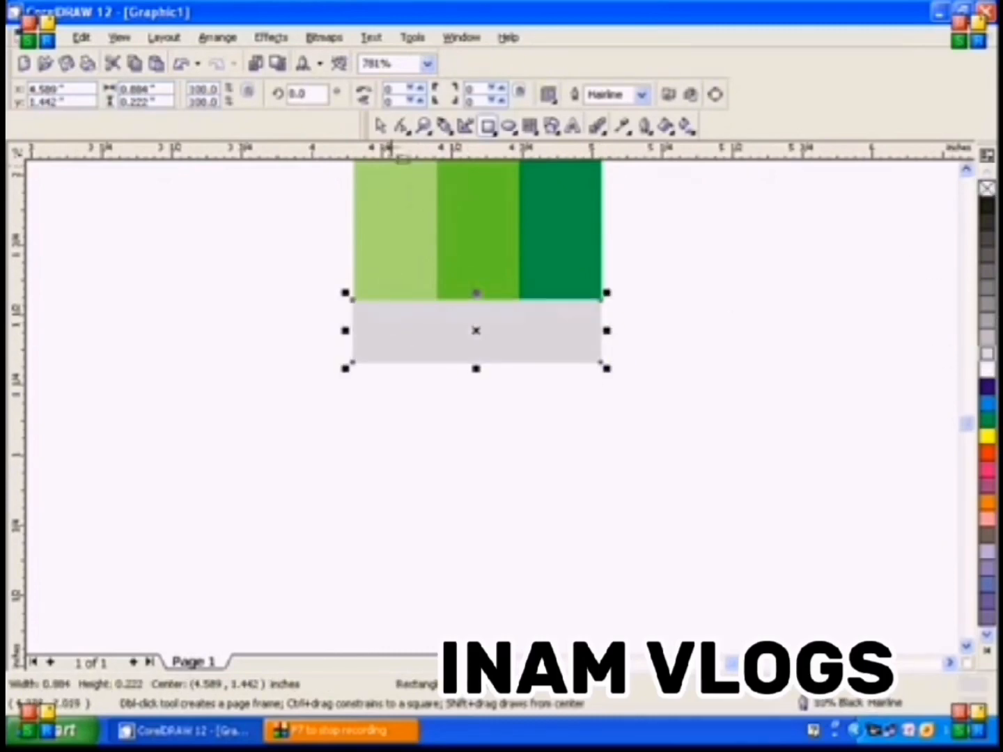
click(381, 129)
key(Up)
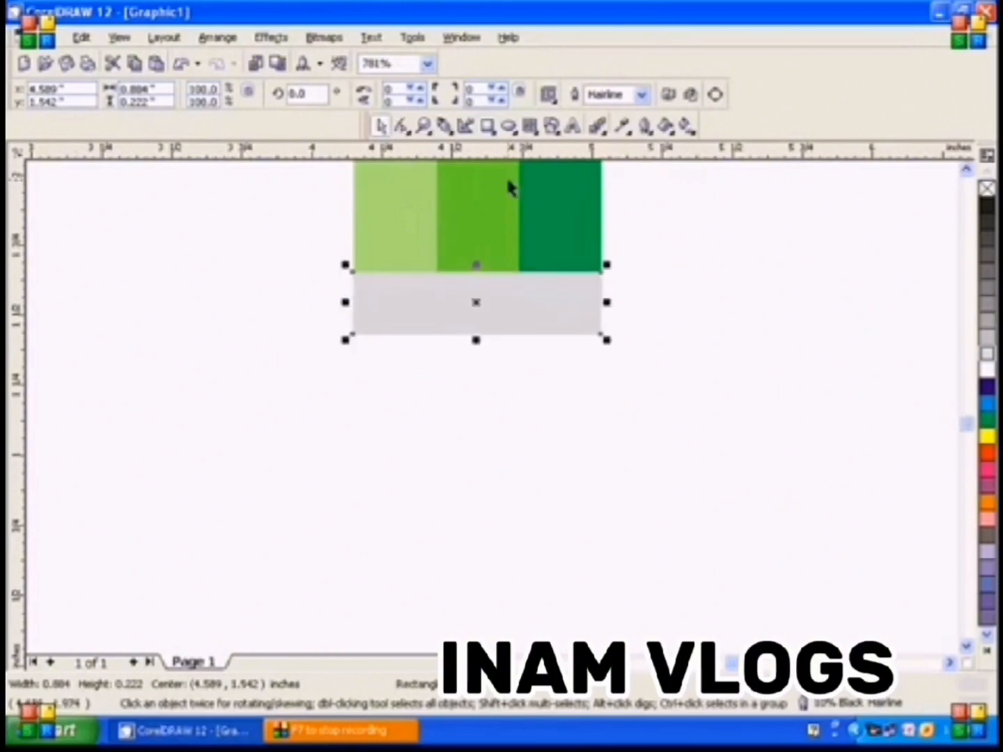
Draw a rectangle about 0.88 by 0.51 inches across the light gray band's lower edge, filled with a darker gray and no outline
click(488, 127)
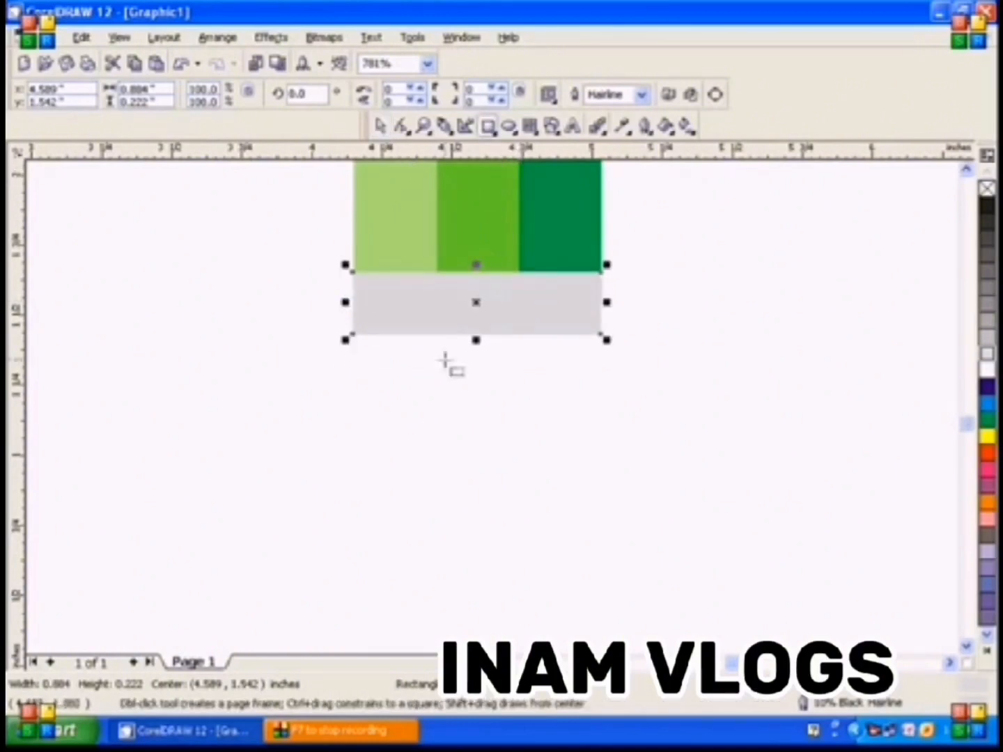
drag(352, 323, 602, 467)
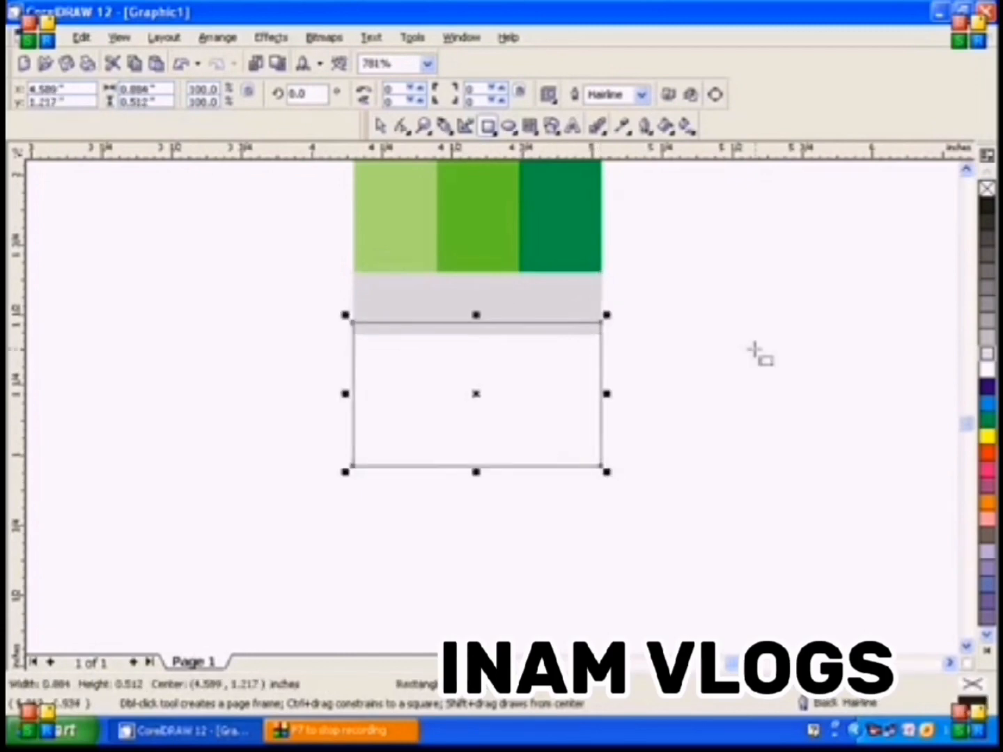
click(990, 347)
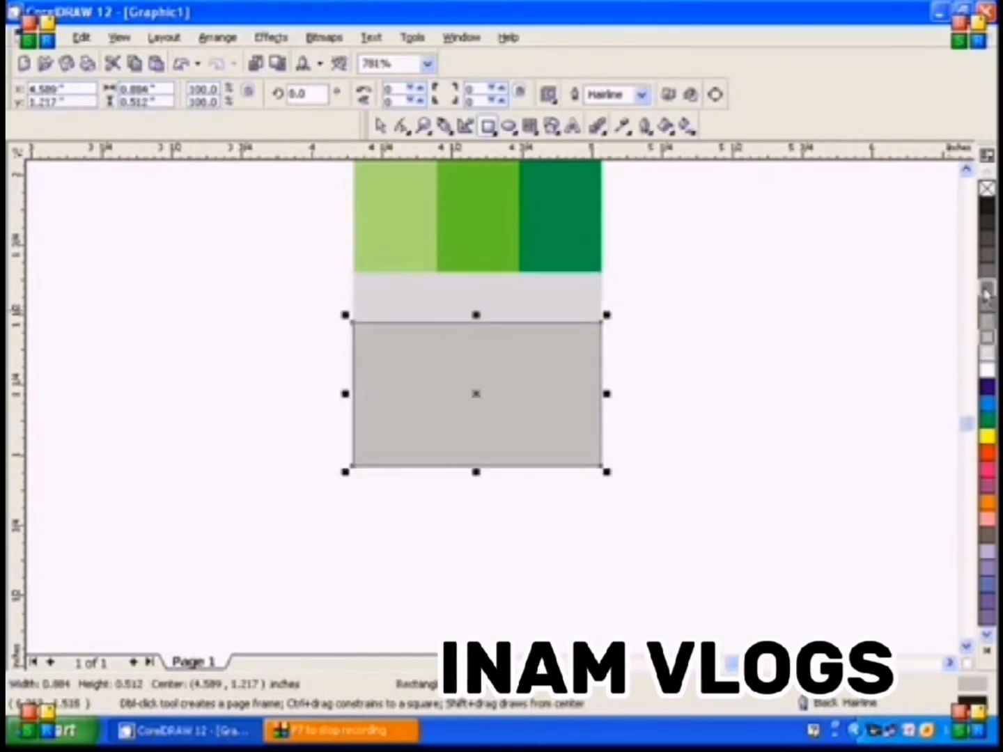
right_click(987, 188)
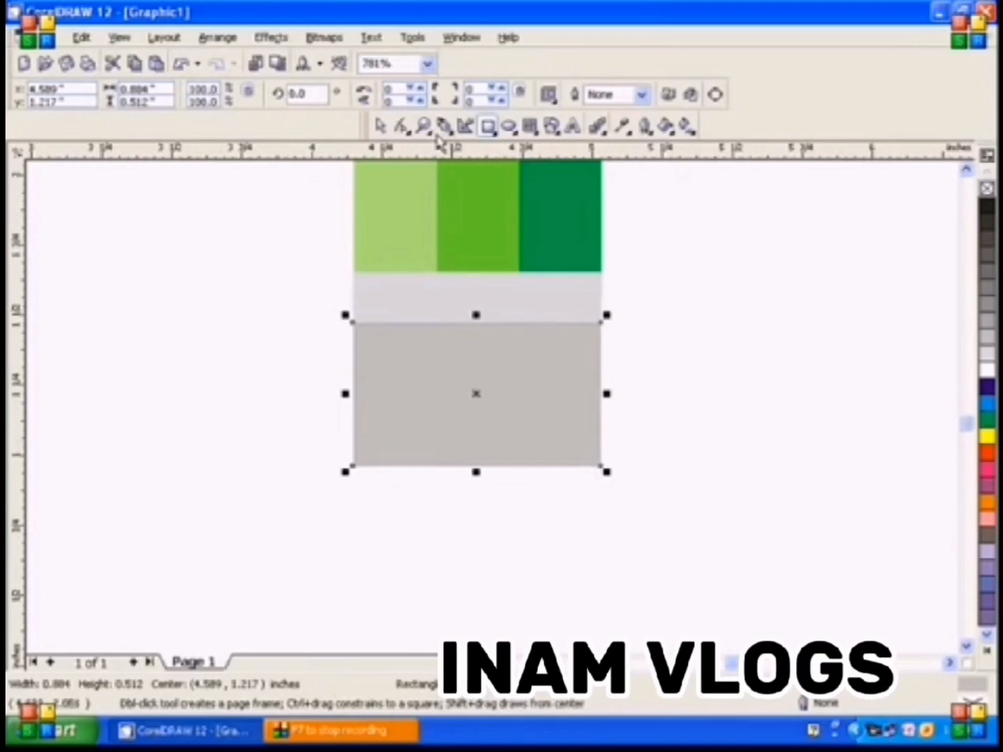
Convert the darker gray rectangle to curves and bend its lower edge into a rounded downward bulge, about 0.74 inches tall overall
click(383, 127)
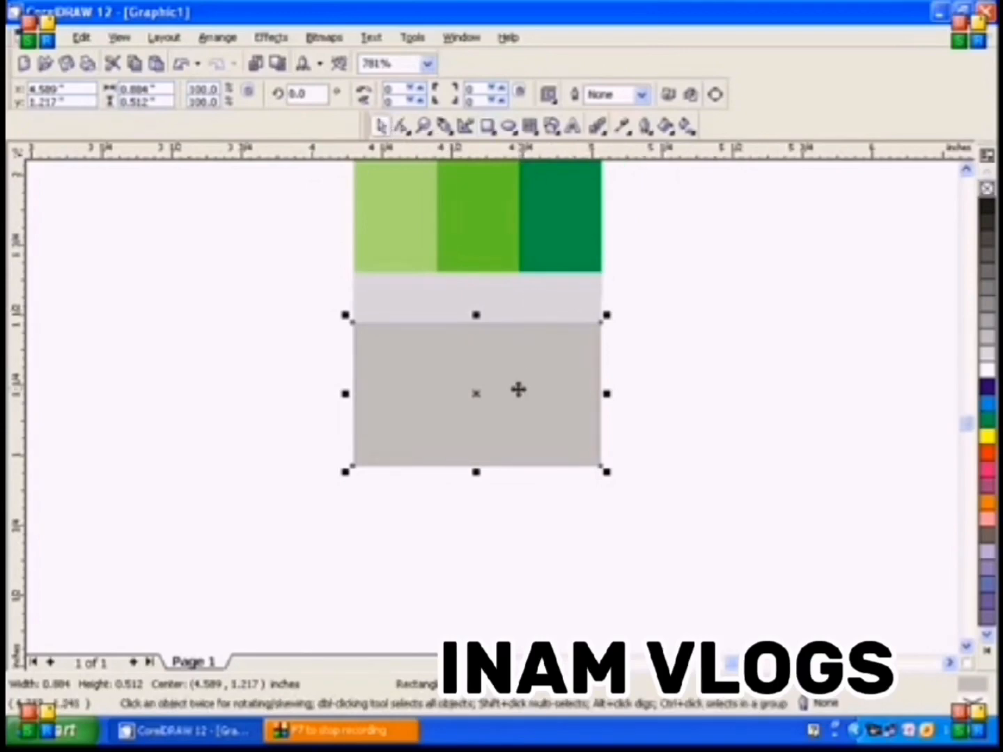
click(715, 97)
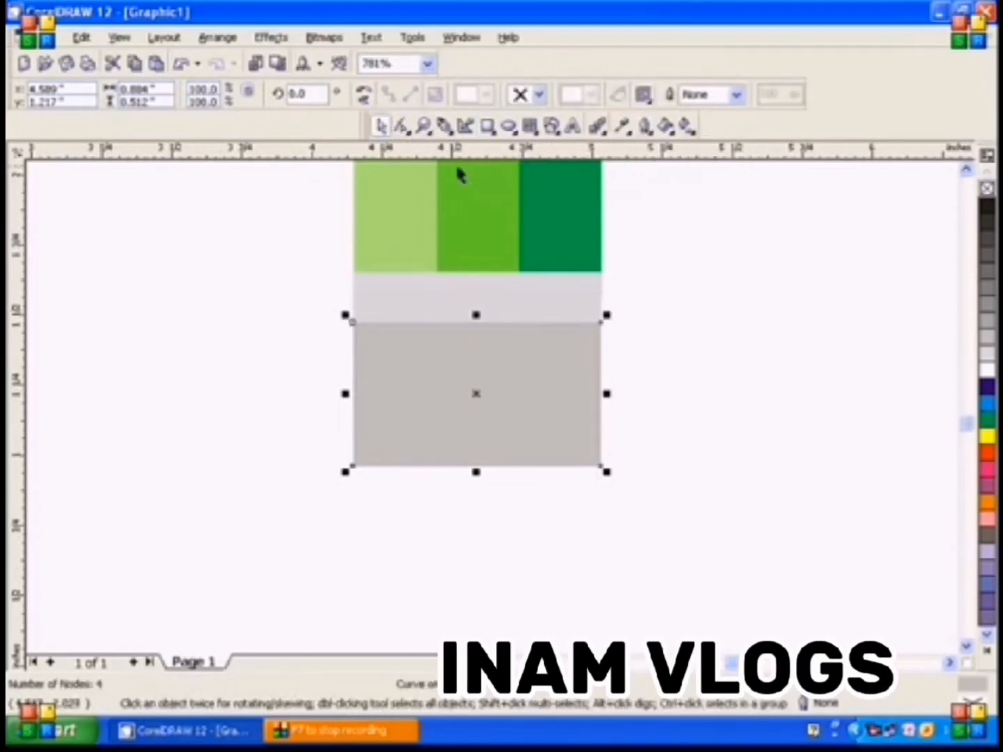
key(F10)
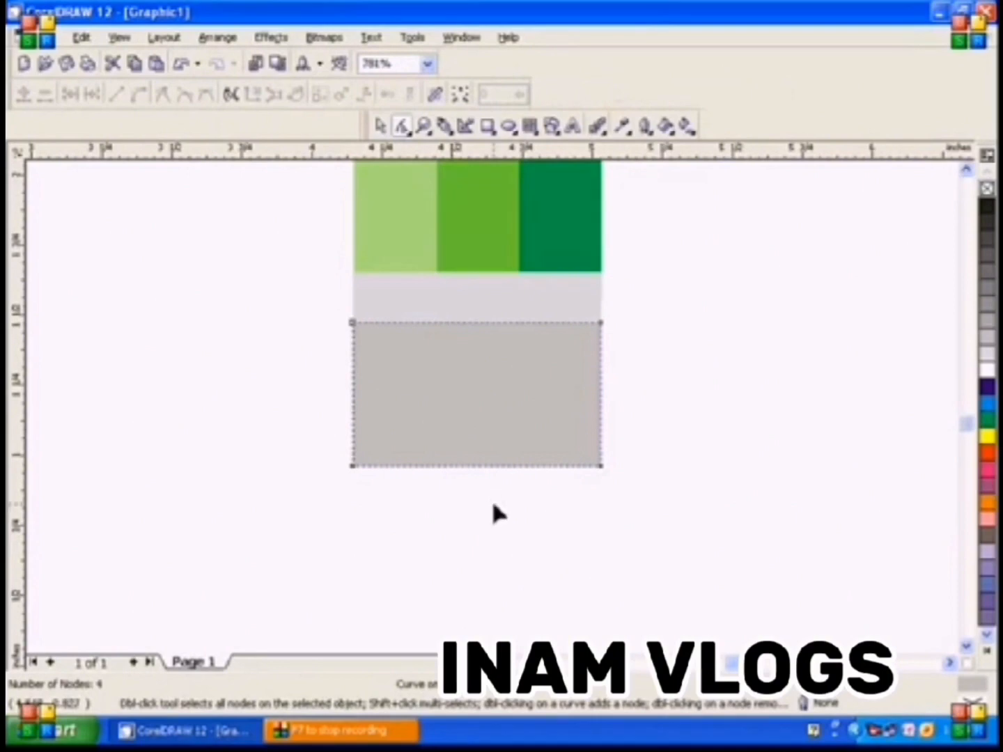
click(467, 465)
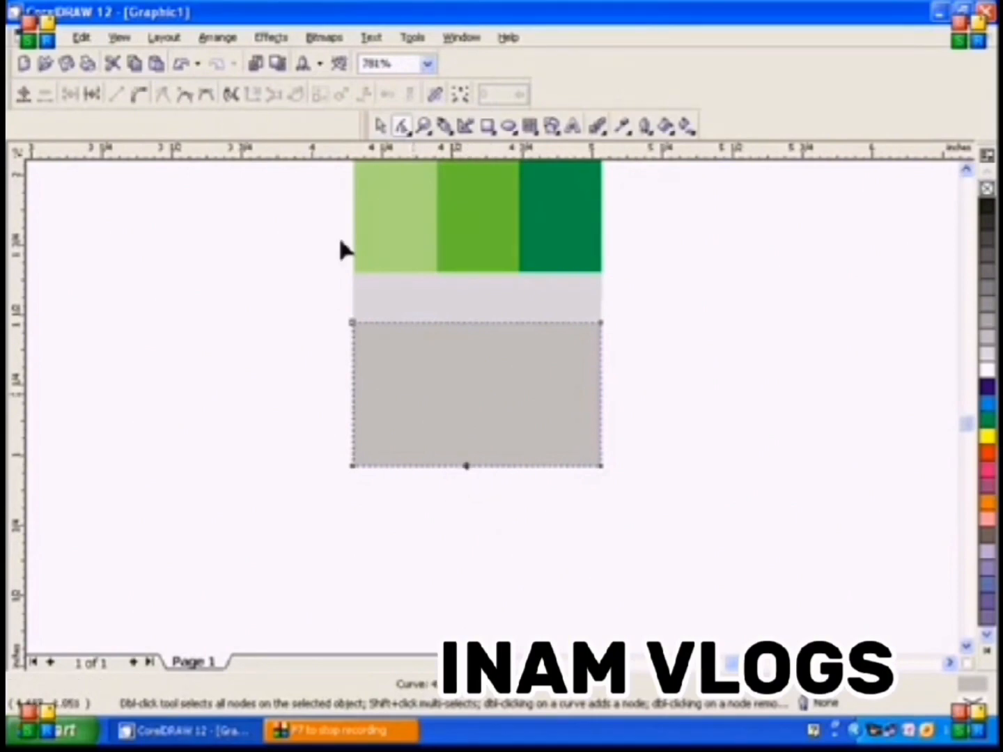
click(139, 96)
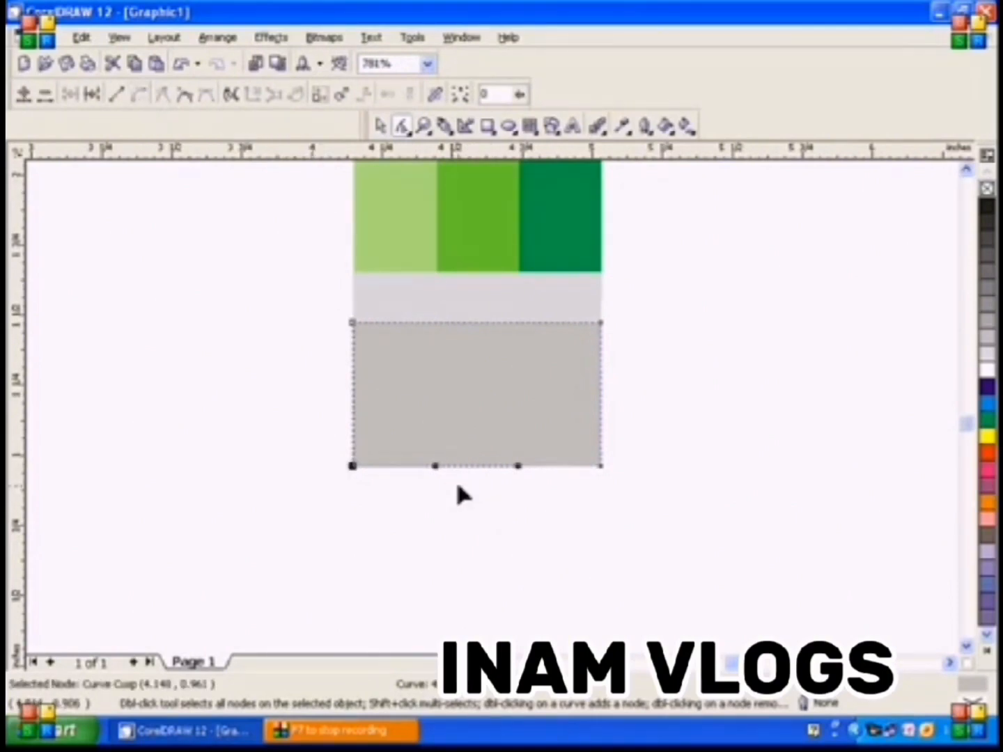
drag(434, 467, 439, 560)
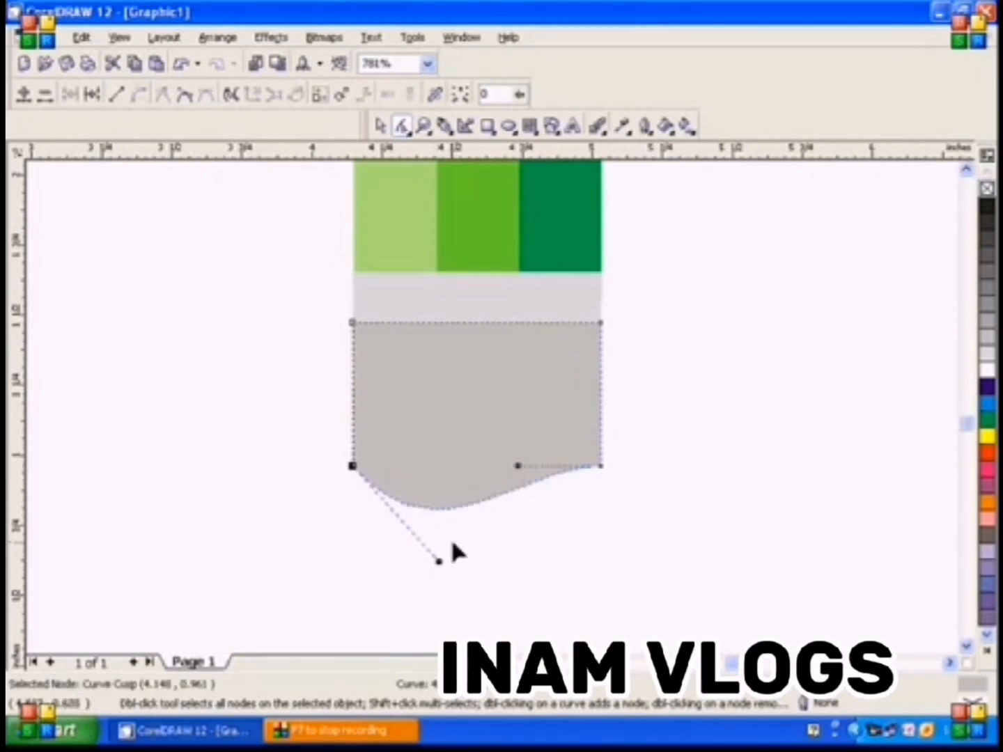
drag(519, 472, 518, 540)
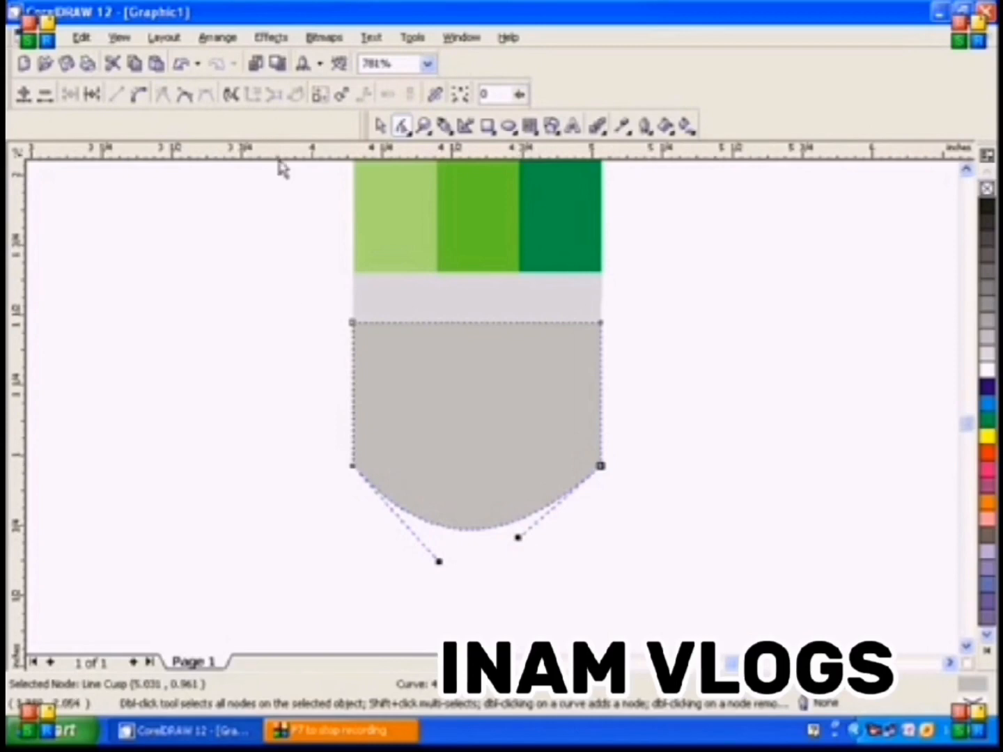
click(422, 125)
key(F4)
click(379, 126)
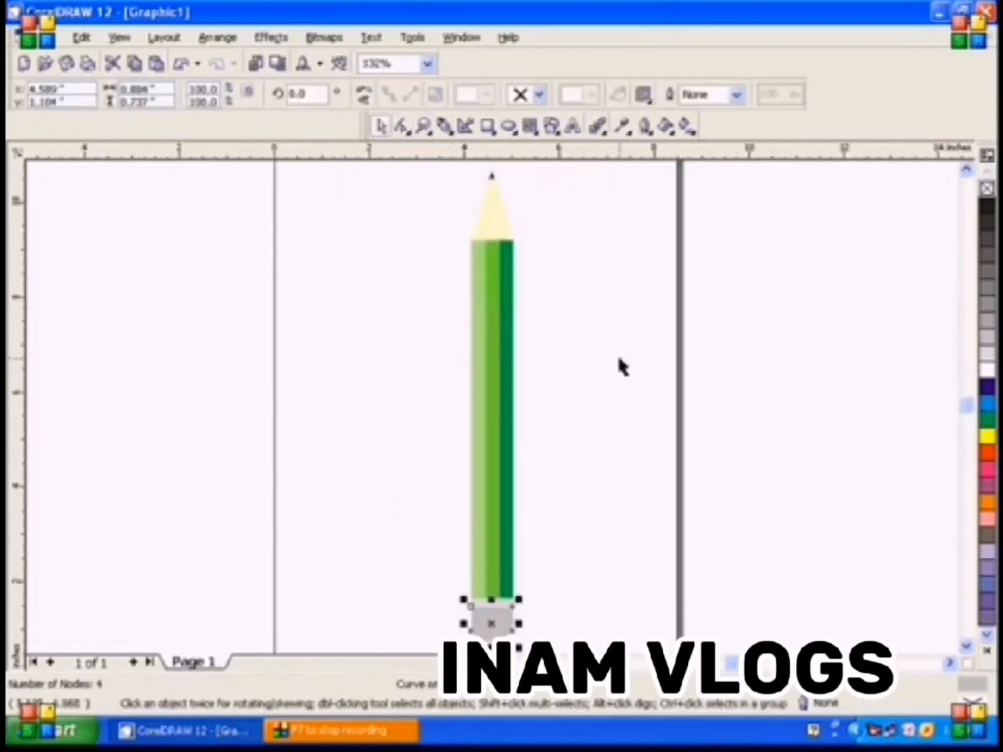
click(627, 375)
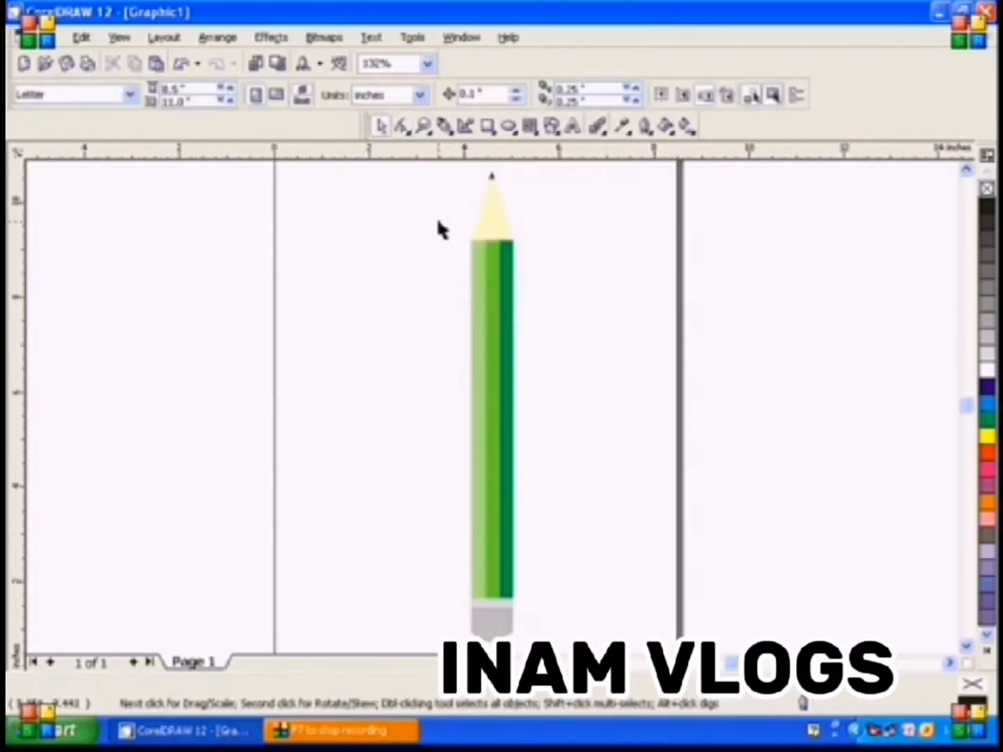
Move the rounded gray end piece down to leave a gap below the light gray band
click(422, 126)
mouse_move(442, 578)
mouse_down()
mouse_move(540, 620)
mouse_move(521, 611)
mouse_up()
click(380, 125)
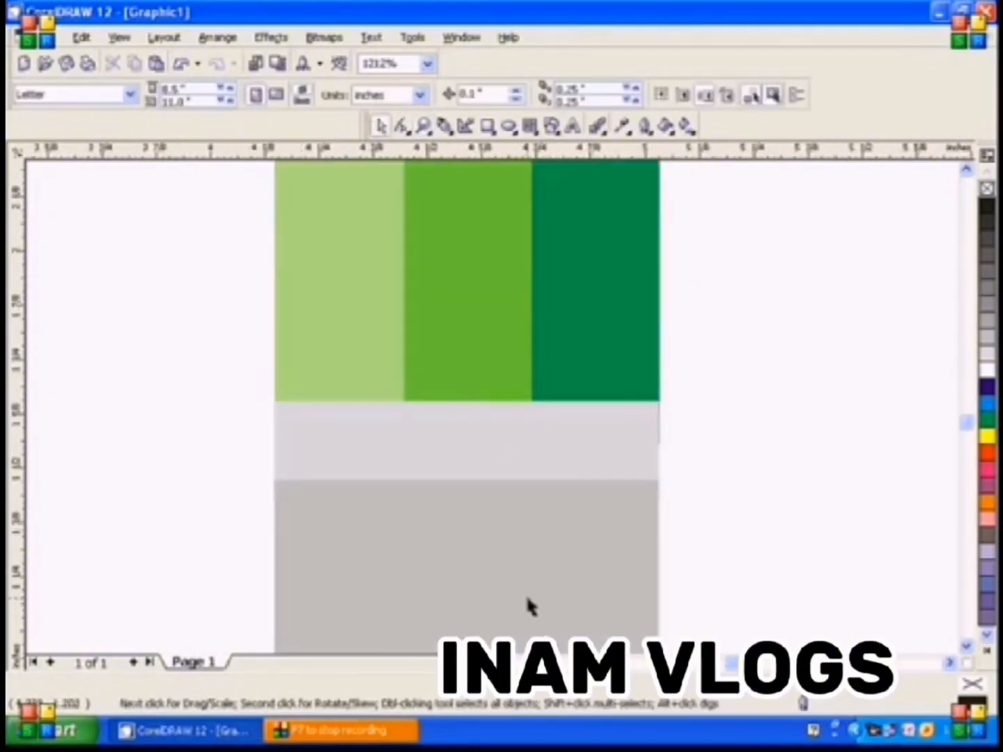
drag(528, 550, 512, 602)
Narrow the light gray band to about 0.29 inches under the dark green bar and fill it with a darker gray
click(519, 477)
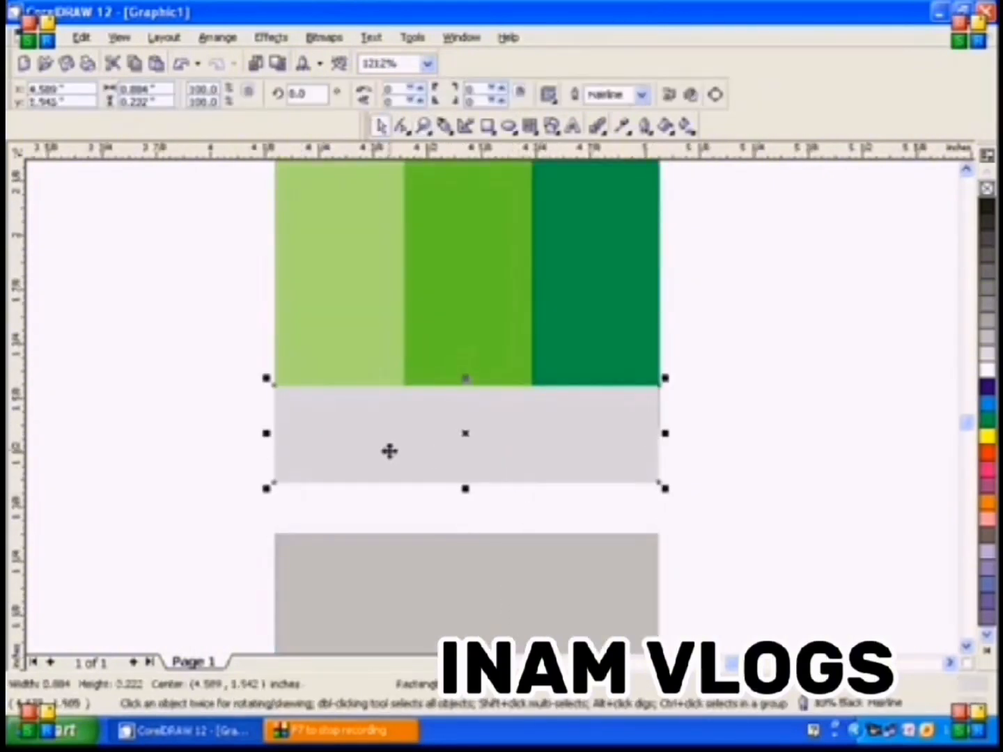
drag(267, 432, 530, 439)
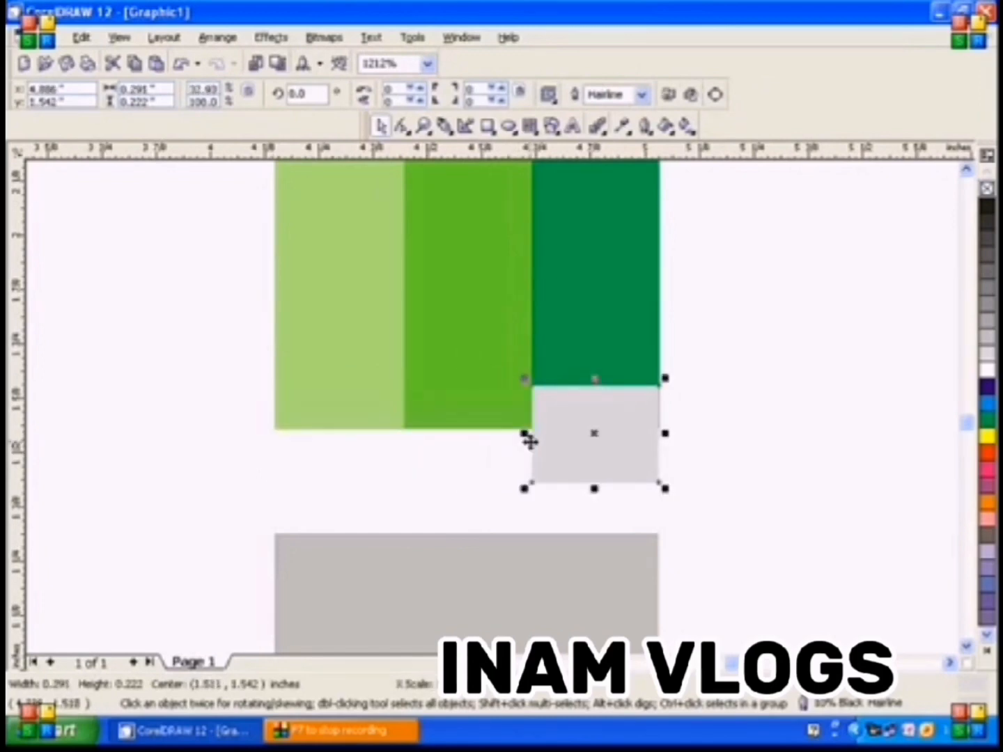
click(987, 320)
Duplicate the gray block twice, filling the first copy with a lighter gray and the second with the lightest gray
key(ctrl+d)
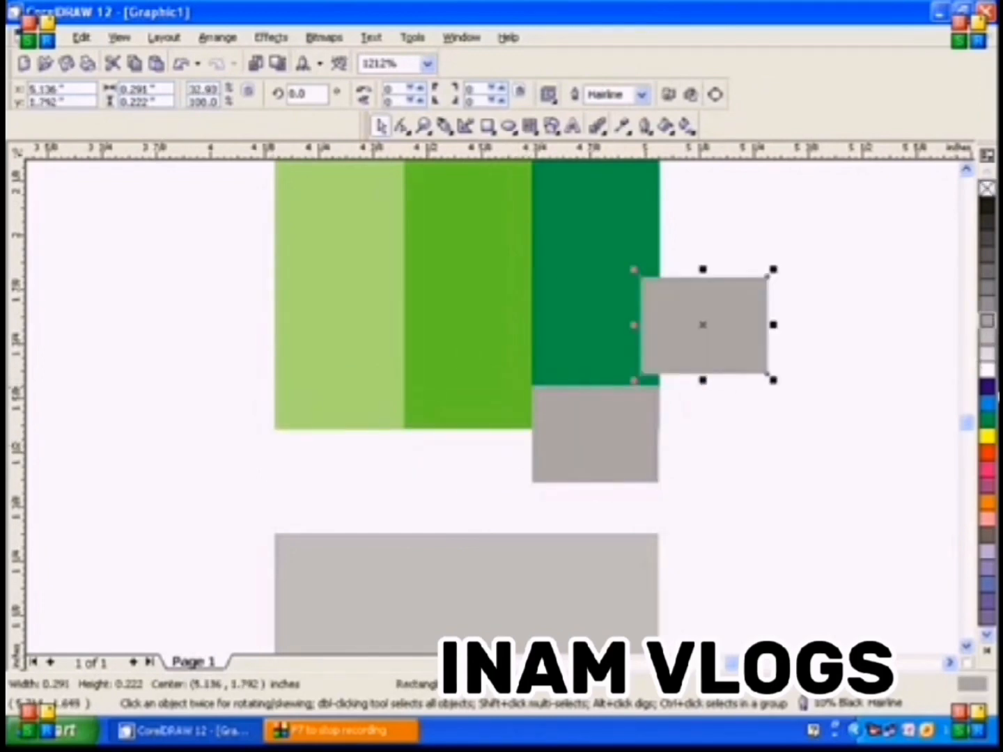
click(987, 353)
key(ctrl+d)
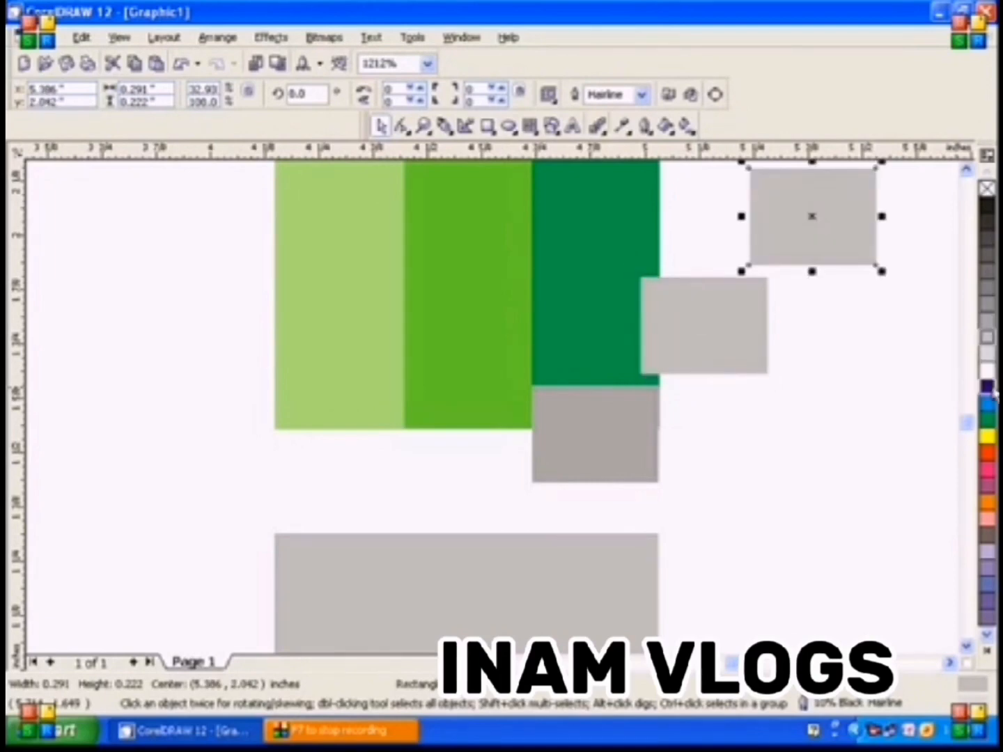
click(987, 337)
Place the mid-gray copy under the middle bar without an outline and the lightest copy under the light green bar
drag(723, 360, 489, 453)
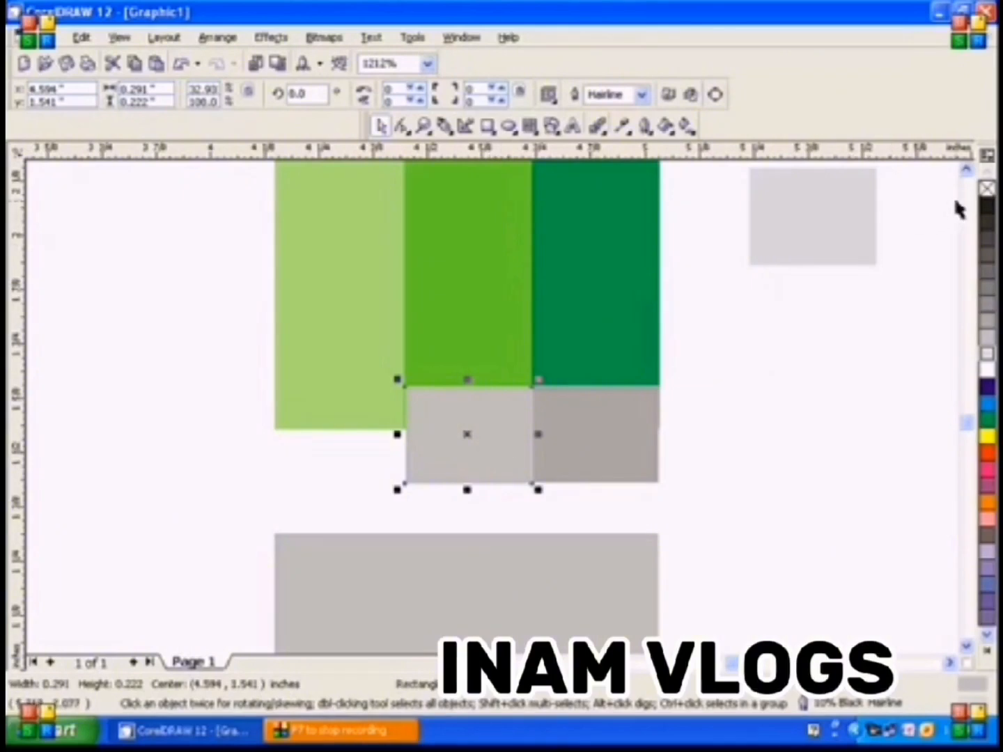
right_click(986, 189)
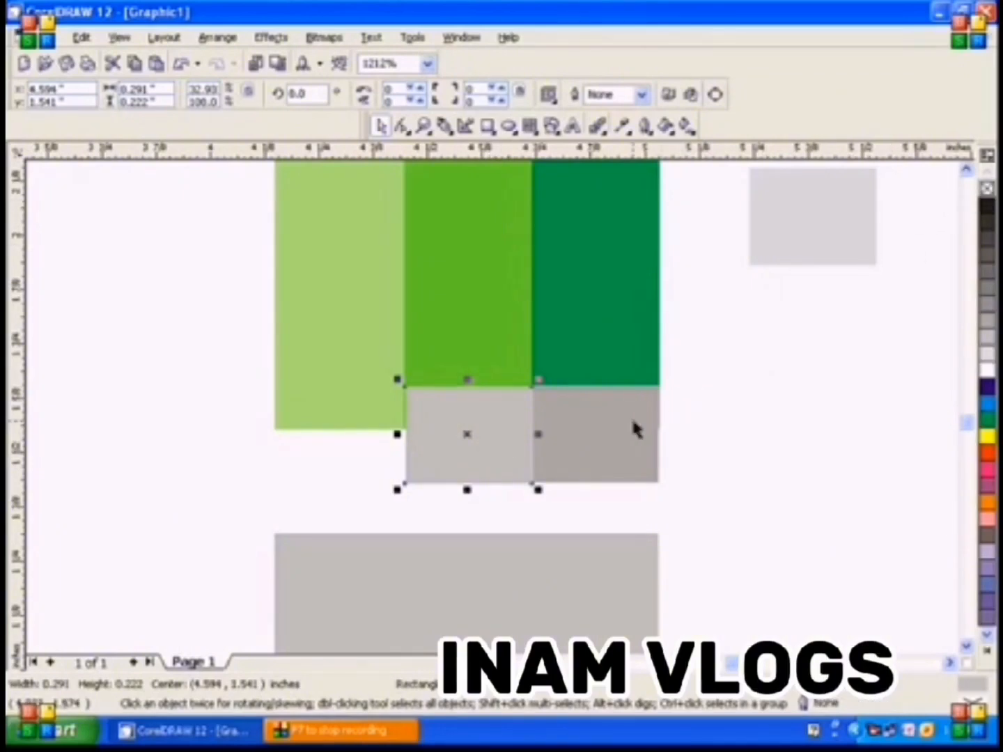
drag(459, 443, 329, 443)
Widen the lightest gray block to about 0.3 inches so it closes the gap beside the middle gray block
click(423, 126)
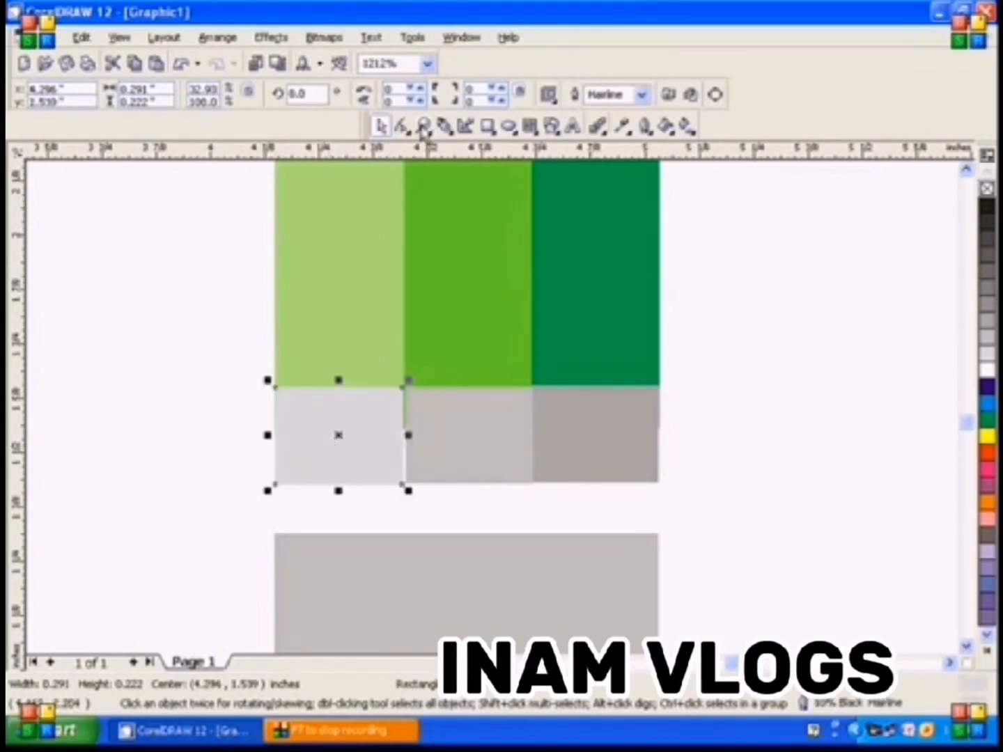
drag(250, 352, 670, 501)
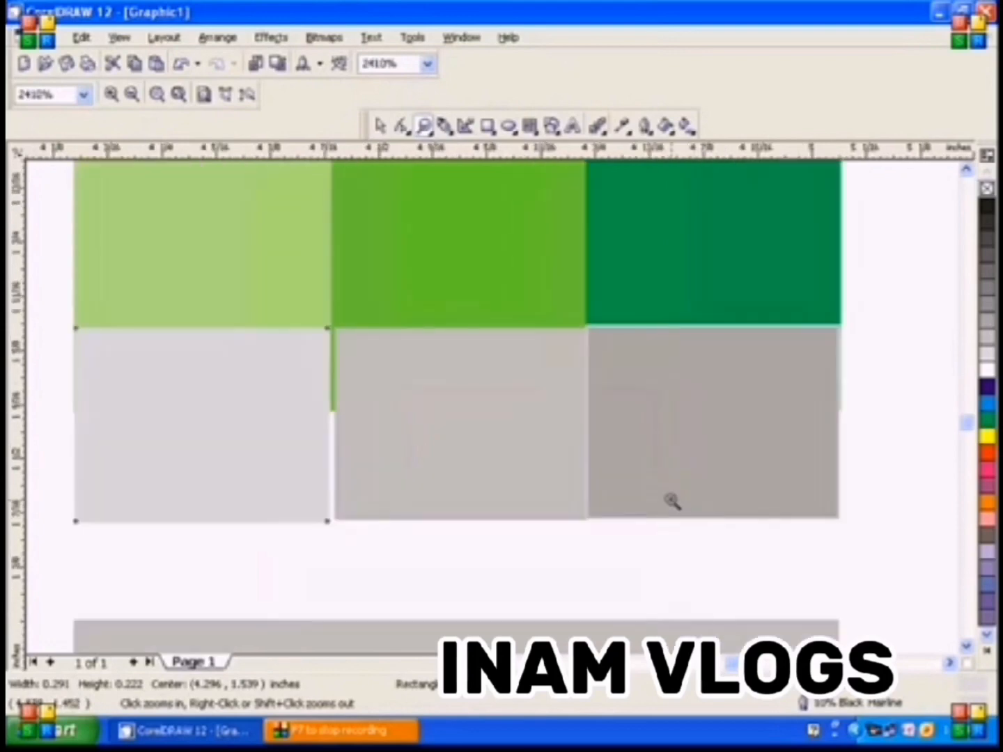
click(381, 127)
drag(240, 360, 236, 360)
drag(336, 424, 339, 424)
click(369, 430)
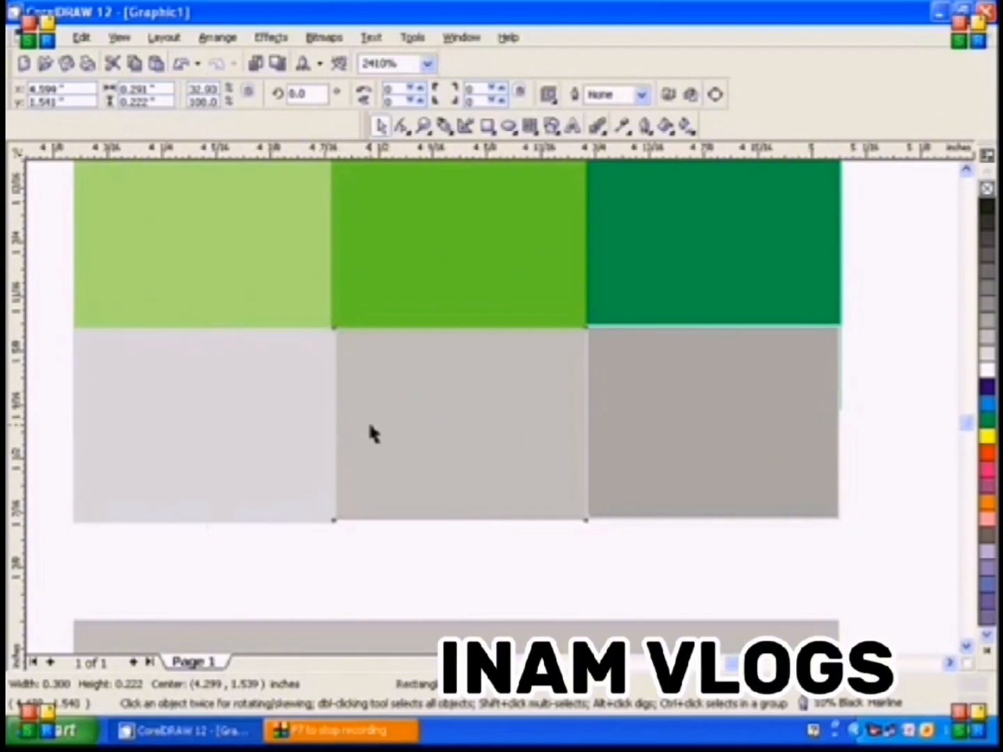
Remove the outline from the darkest gray block and group the three gray blocks
click(721, 418)
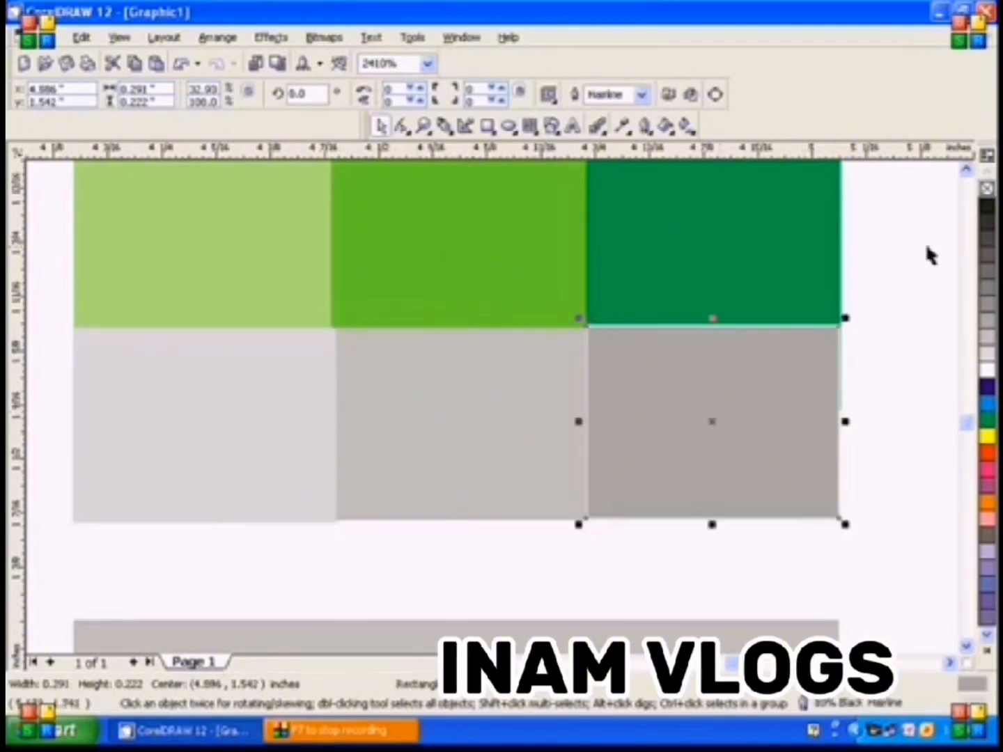
right_click(987, 188)
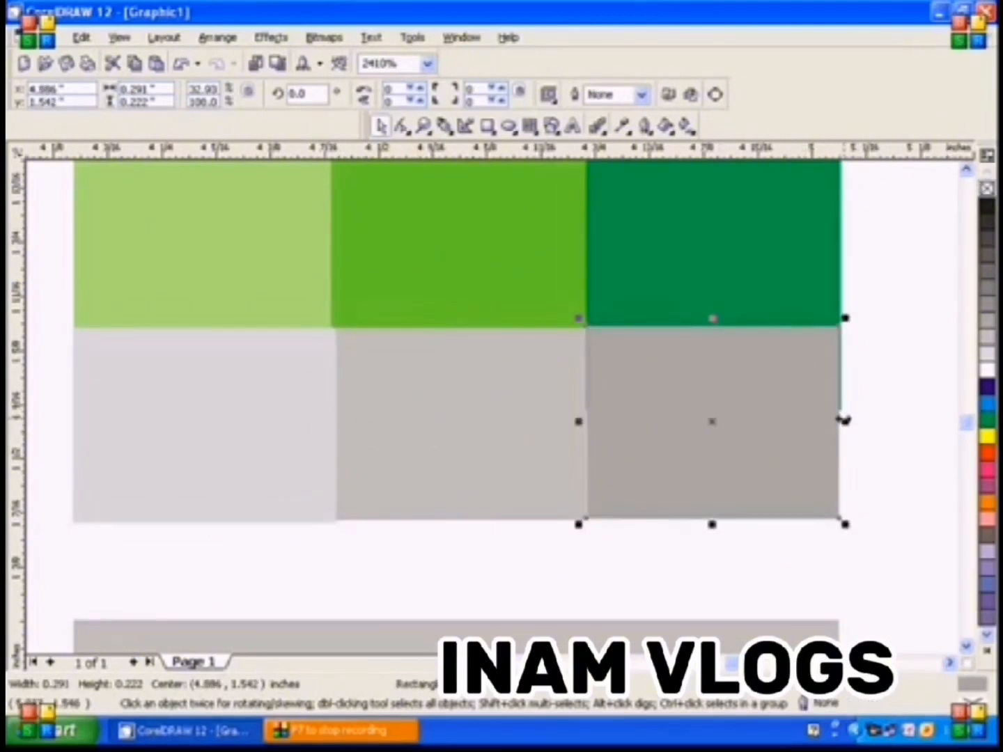
mouse_move(845, 421)
mouse_down()
mouse_move(853, 416)
mouse_move(844, 421)
mouse_up()
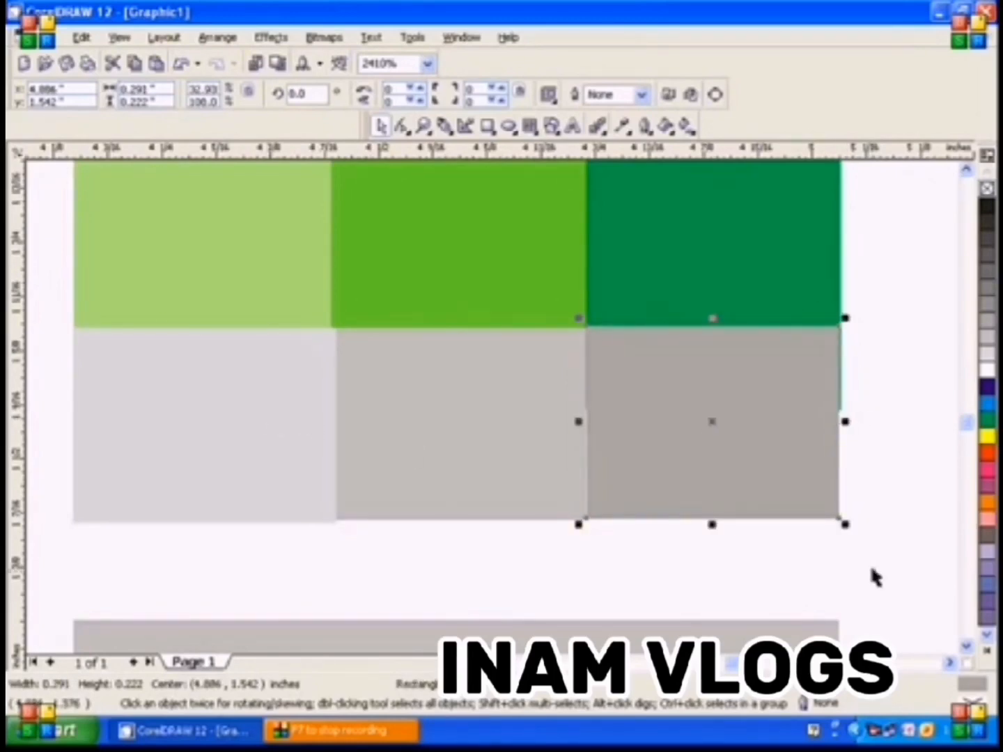
drag(887, 557, 78, 301)
drag(60, 298, 60, 298)
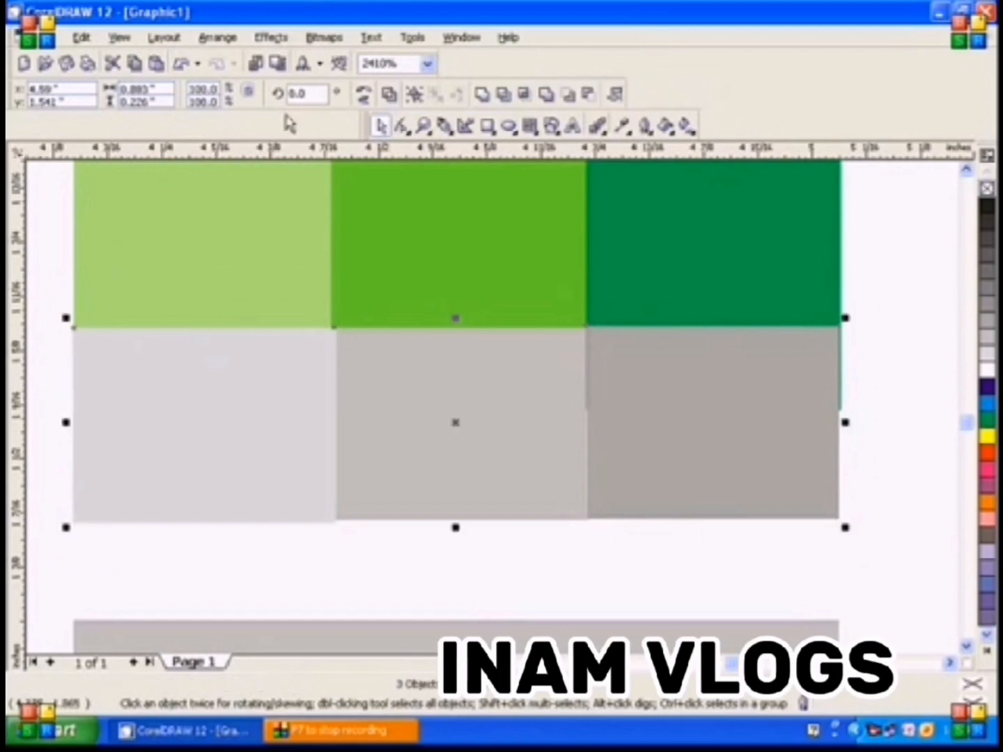
click(413, 92)
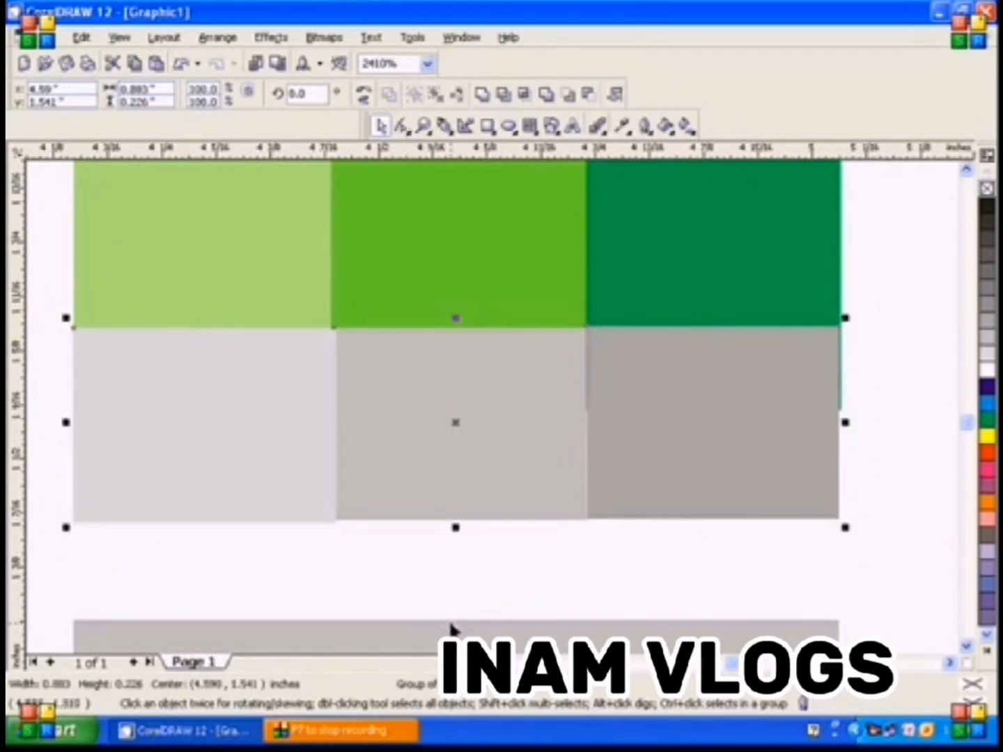
Move the pencil's rounded gray end up until it meets the gray blocks
drag(455, 631, 449, 518)
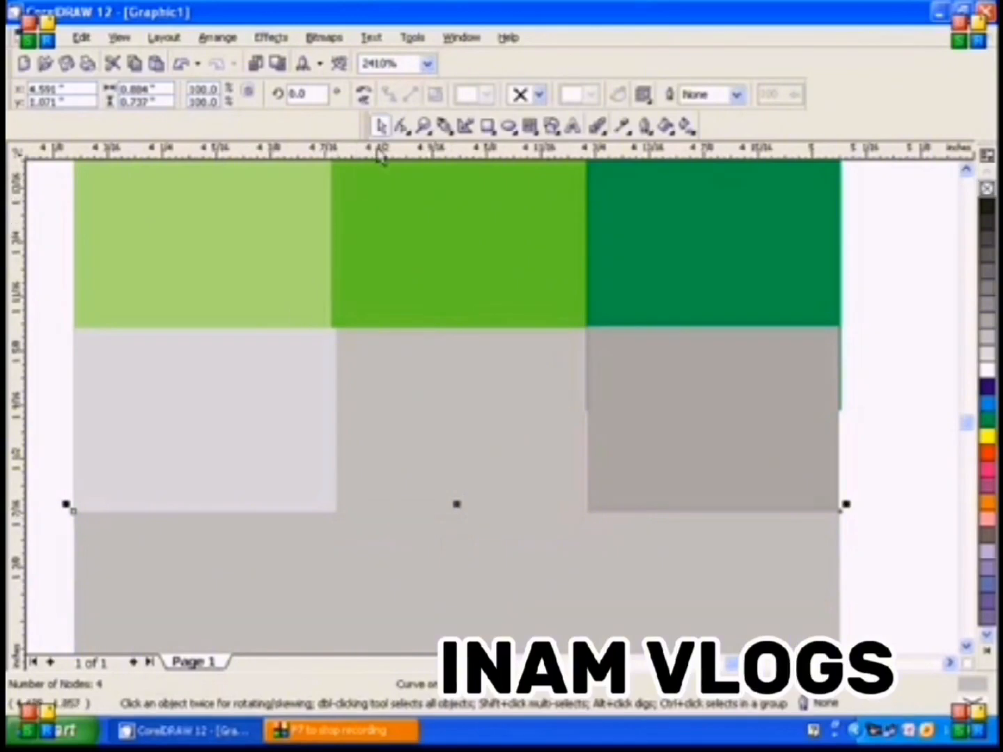
double_click(424, 125)
click(379, 125)
click(654, 582)
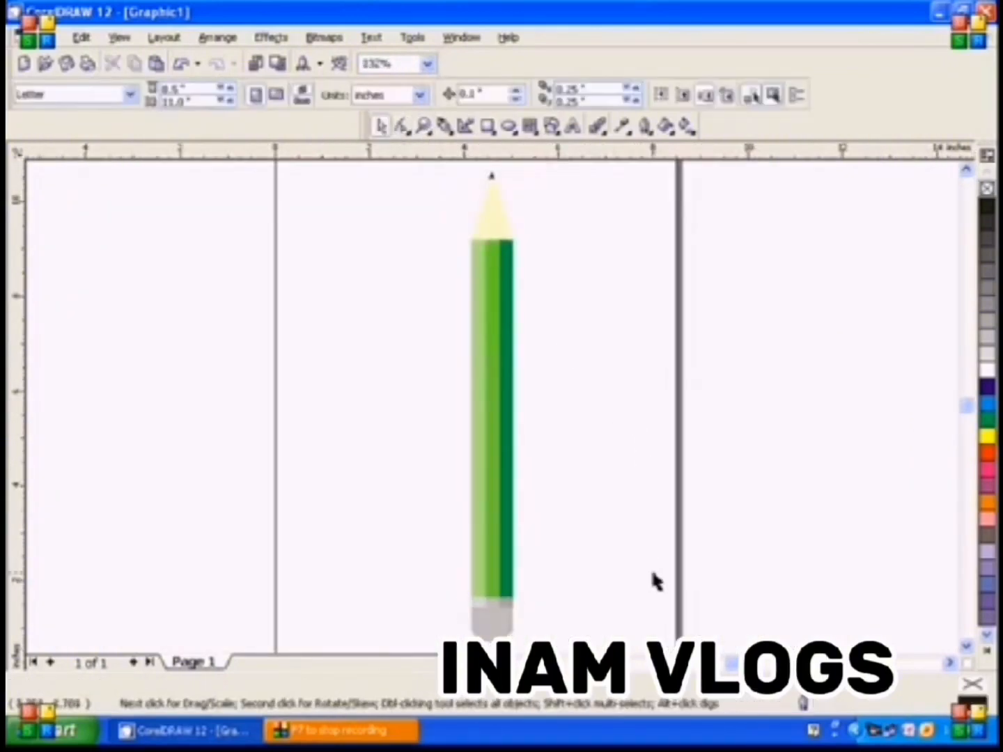
Ungroup the three gray blocks and delete the mid-gray and lightest ones
click(423, 126)
drag(478, 586, 558, 620)
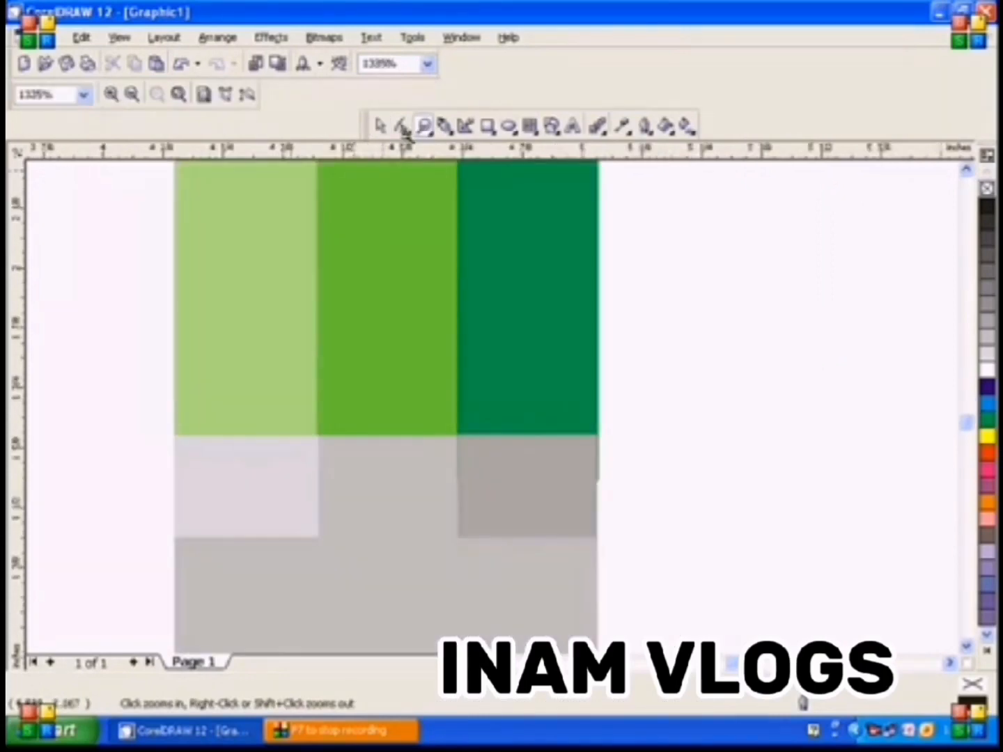
click(379, 125)
click(519, 523)
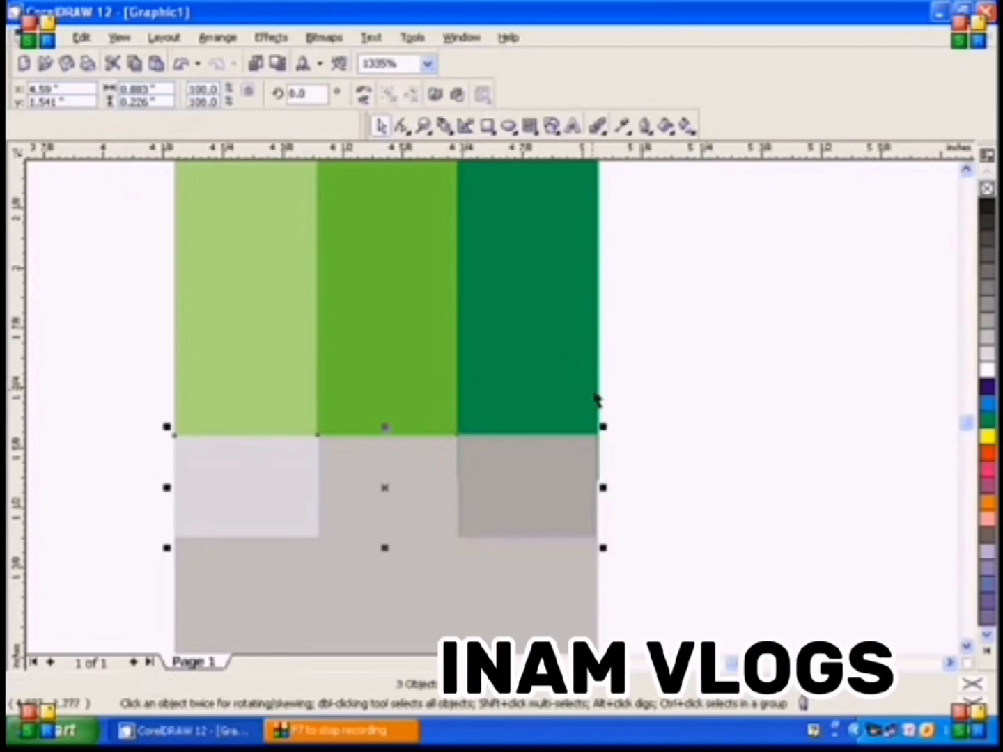
click(678, 472)
click(437, 521)
key(Delete)
click(315, 526)
key(Delete)
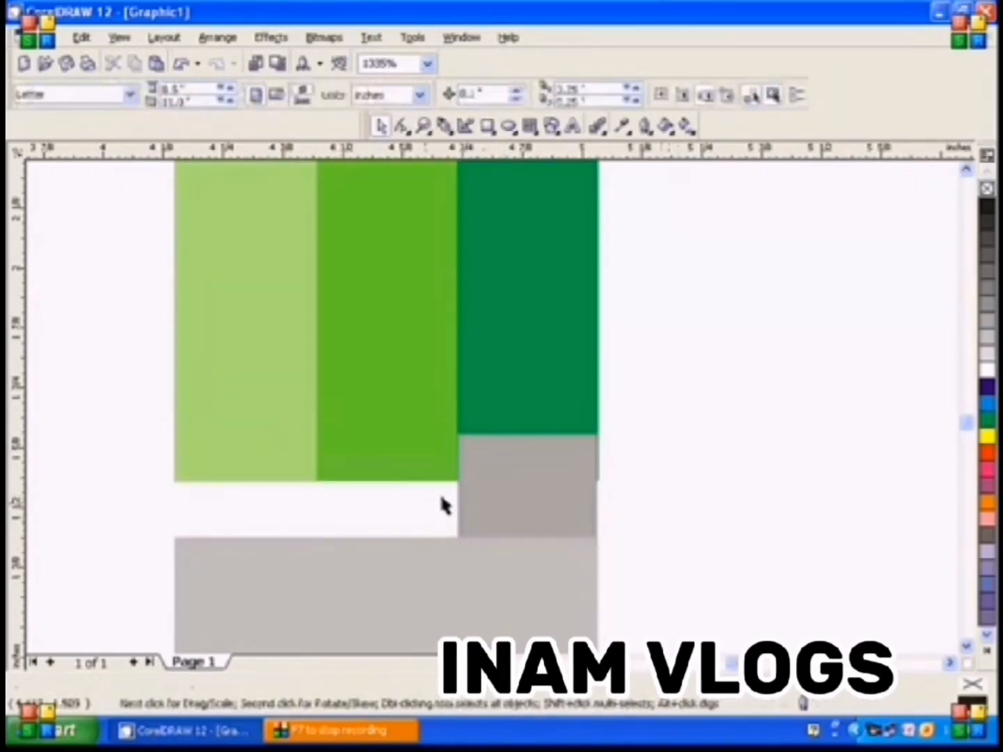
Widen the remaining dark gray block to about 0.88 inches, spanning all three green bars, and fill it with the lightest gray
click(493, 491)
drag(451, 486, 174, 498)
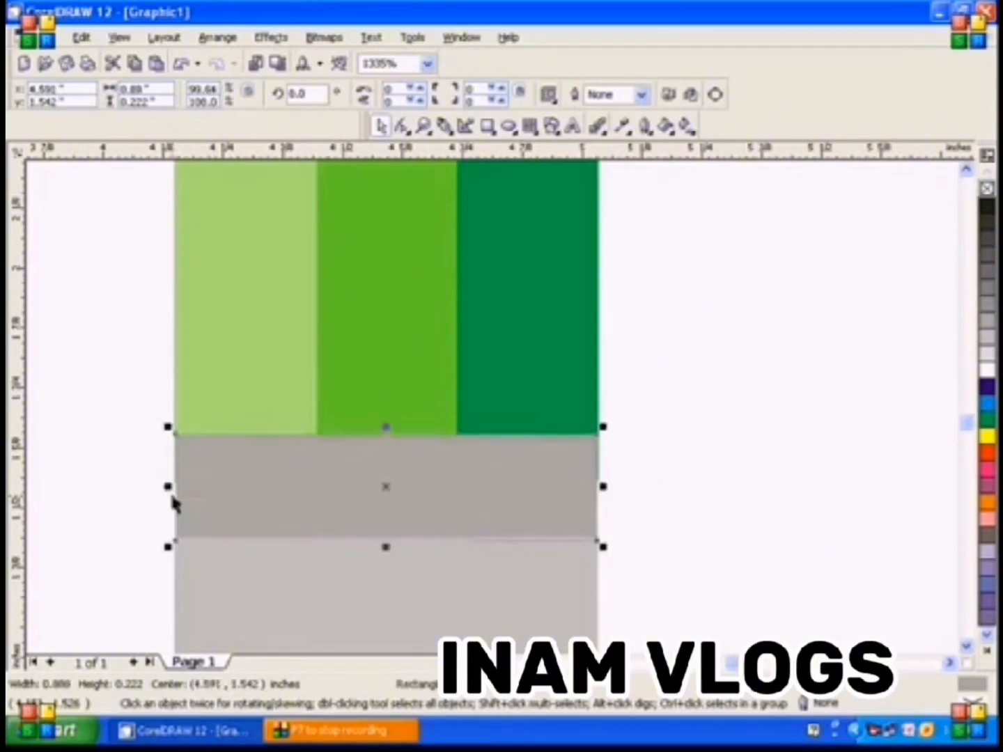
click(988, 354)
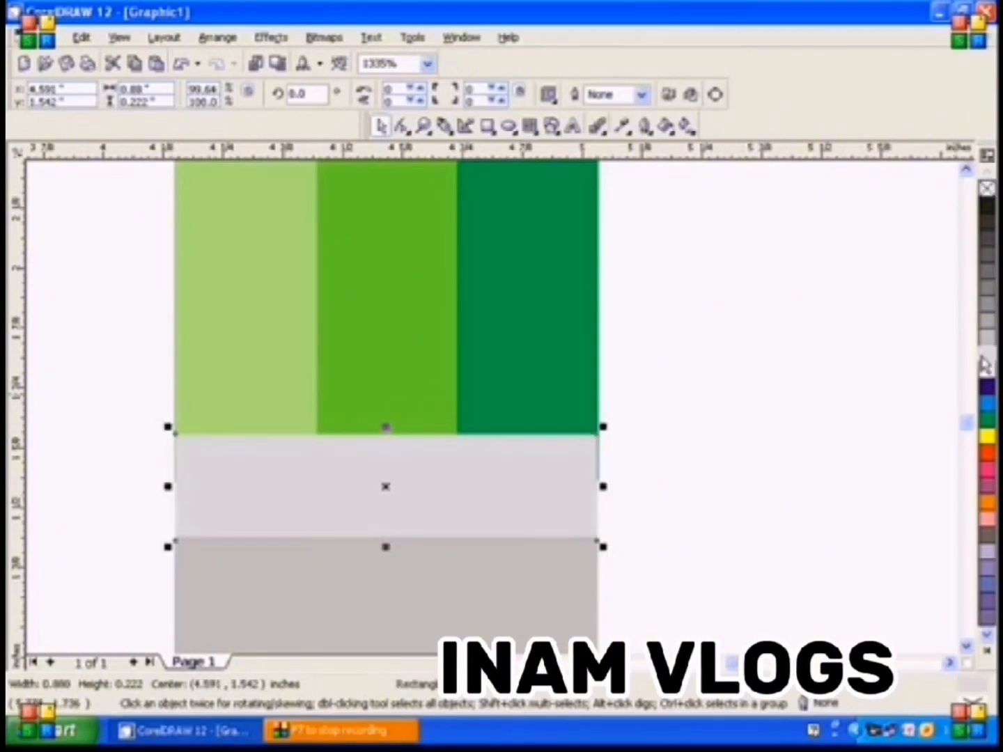
double_click(424, 129)
click(382, 127)
click(633, 518)
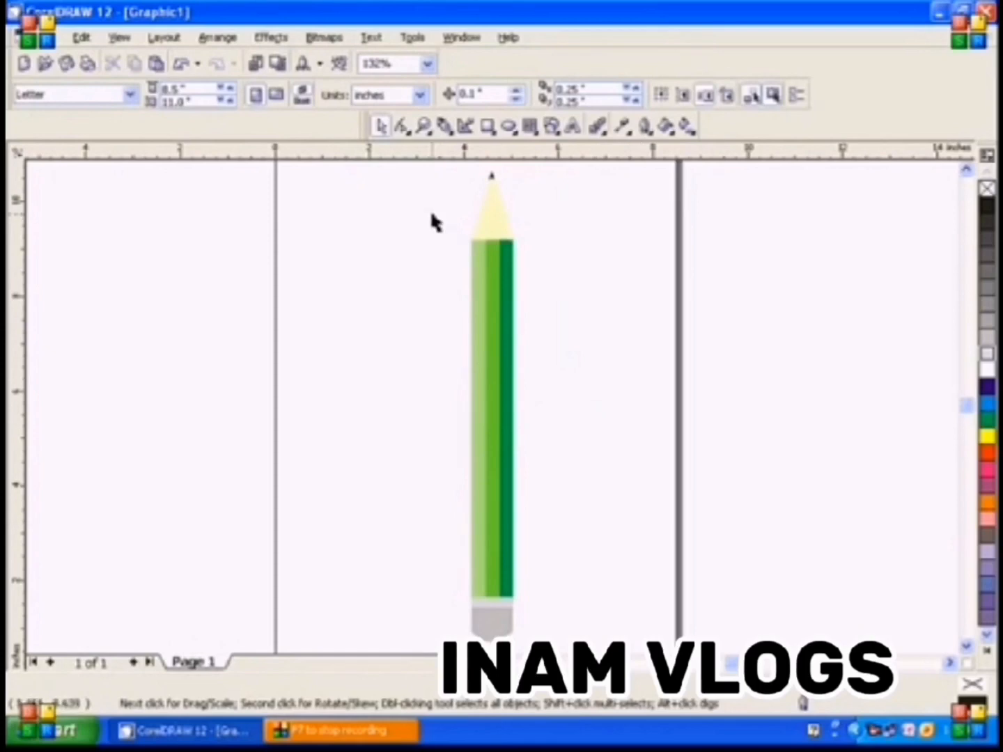
Add the text "Pencil" in 24-point Arial beside the pencil and rotate it to read vertically upward
click(573, 130)
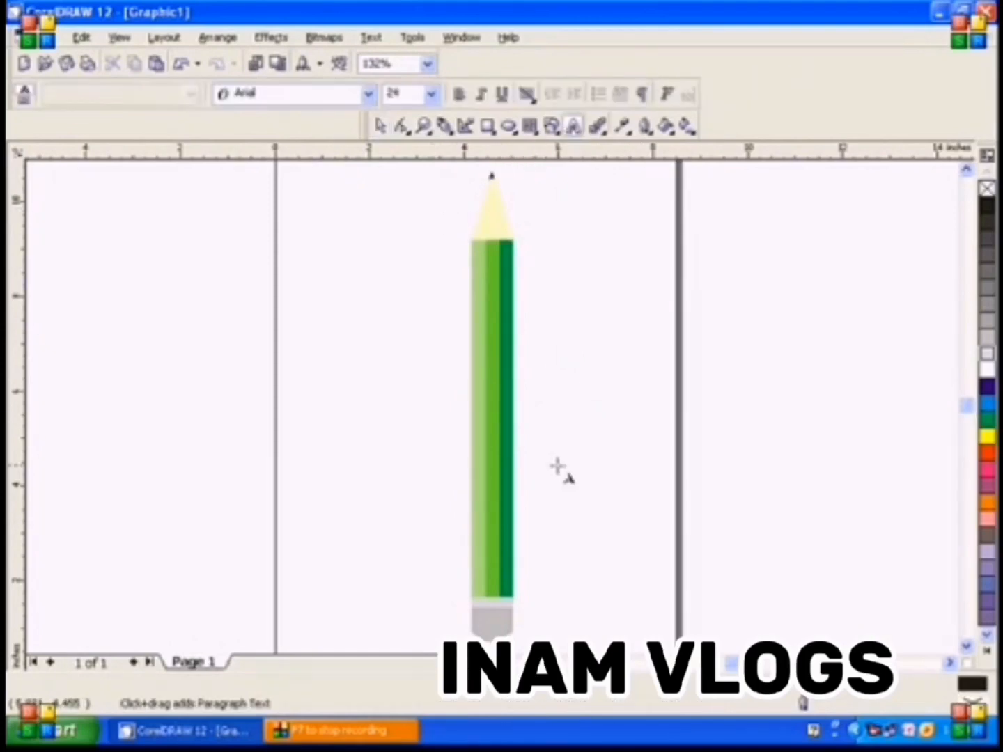
text(Pencil)
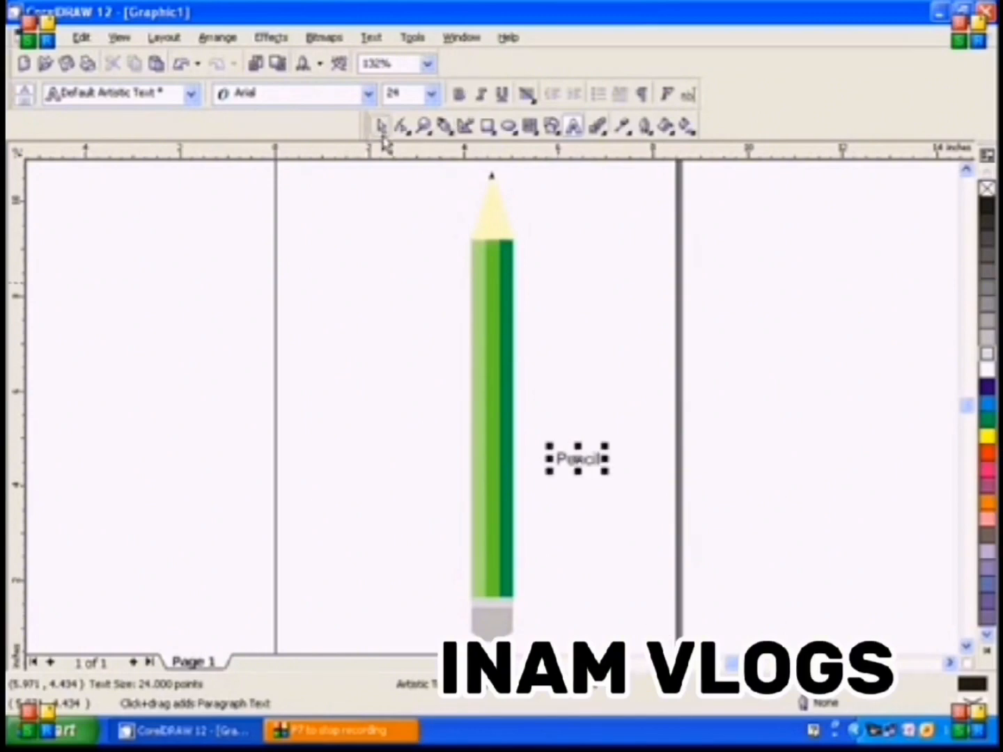
click(381, 126)
click(578, 461)
drag(606, 443, 564, 438)
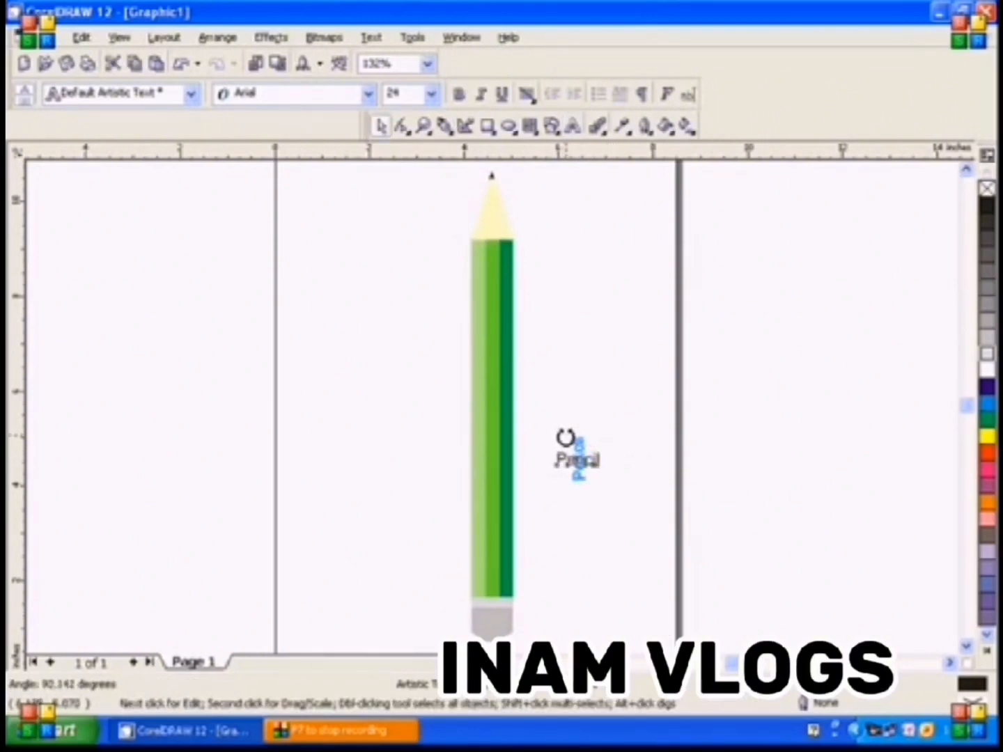
drag(562, 437, 564, 439)
click(600, 472)
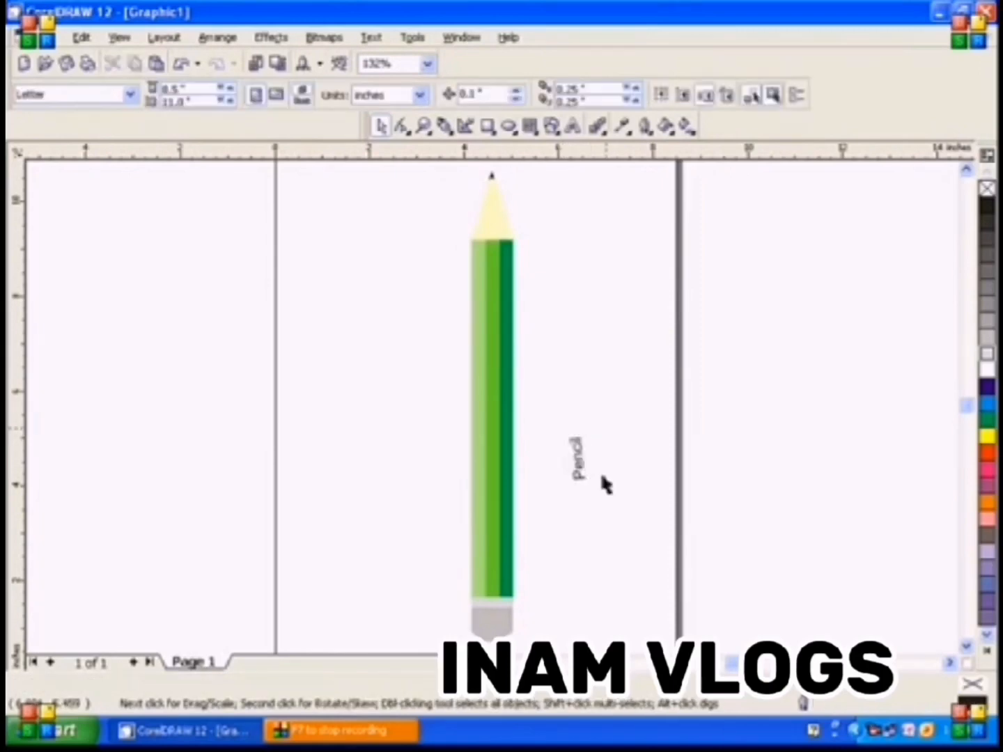
Place the "Pencil" text on the middle green bar and straighten it parallel to the bar
drag(582, 484, 496, 461)
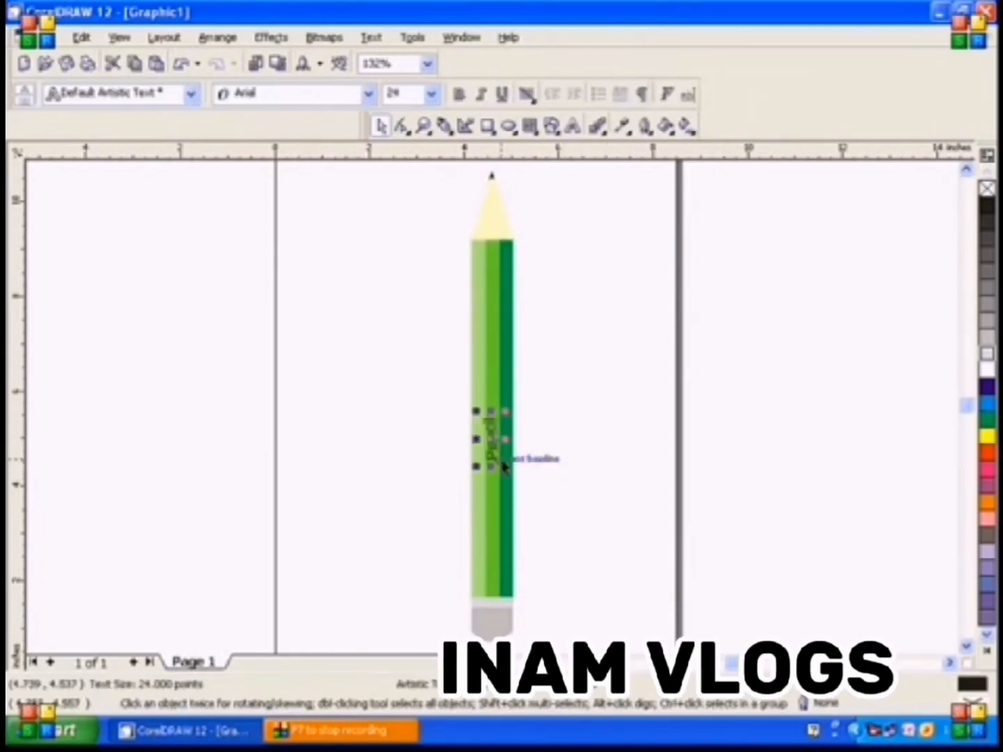
click(423, 125)
drag(456, 417, 530, 483)
click(379, 125)
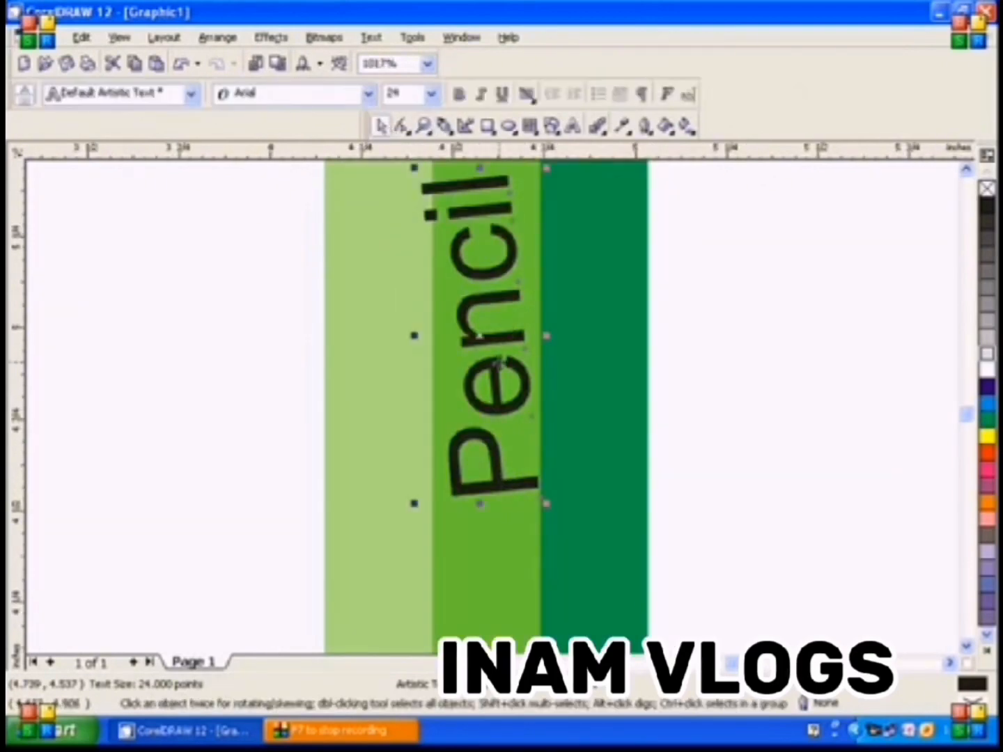
click(484, 341)
drag(549, 505, 527, 507)
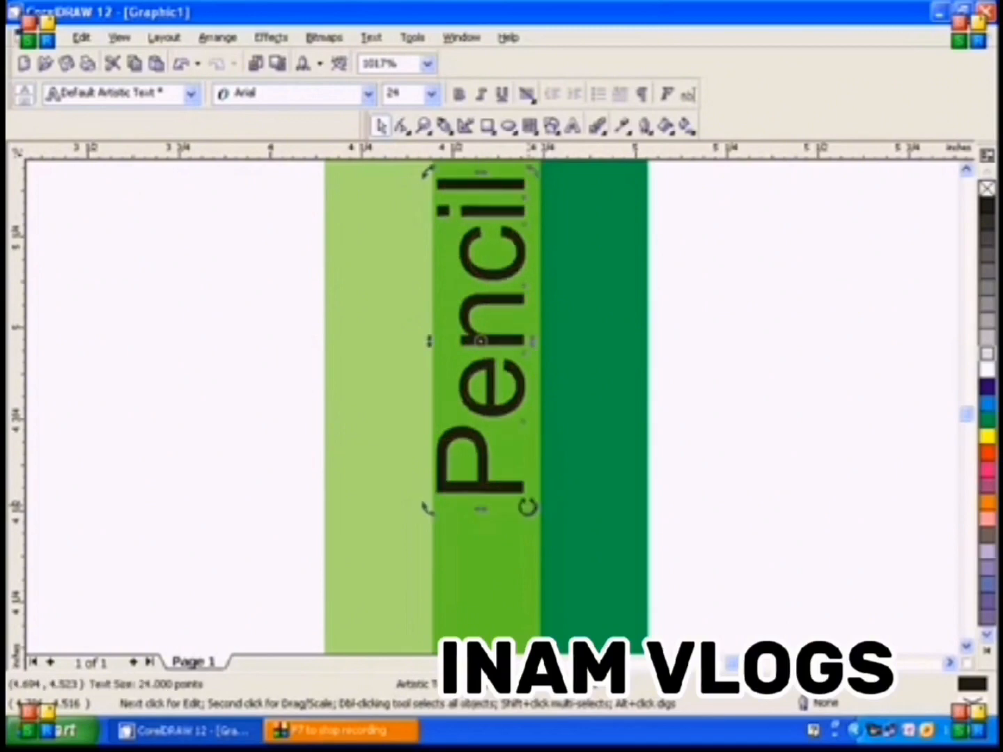
Group all the pencil's parts together with the text
double_click(424, 130)
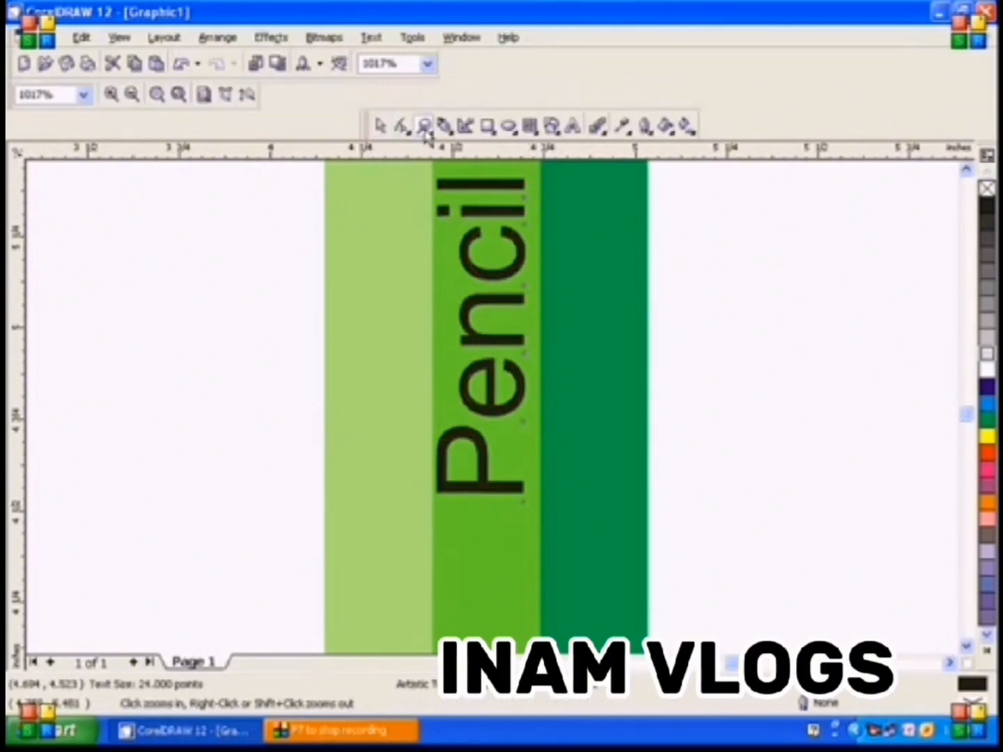
double_click(379, 127)
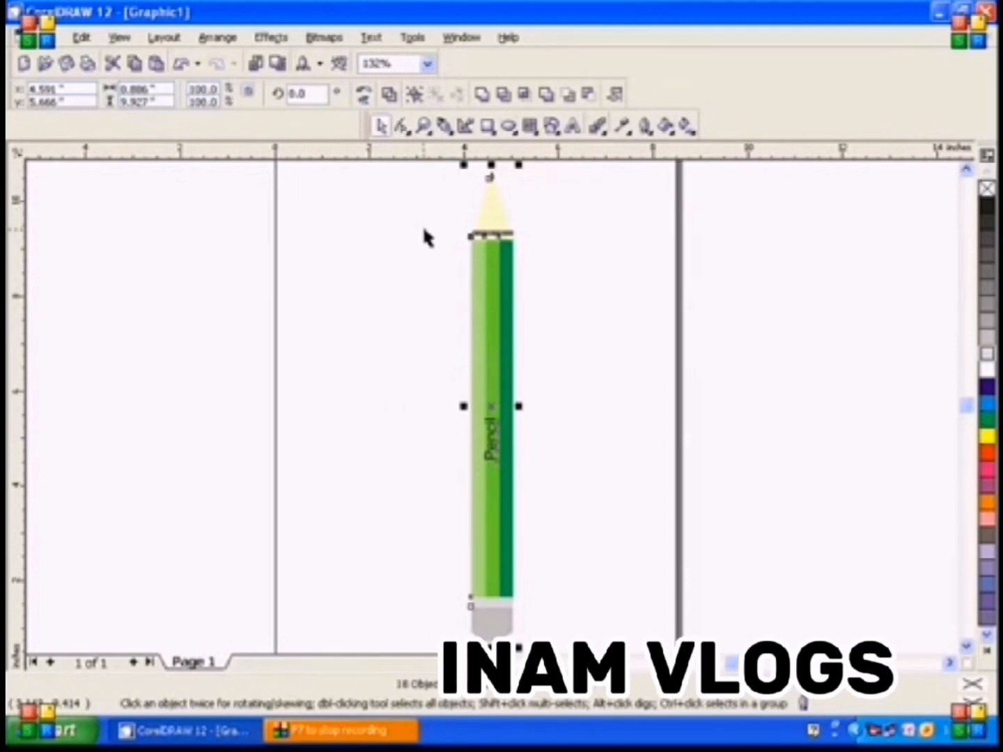
click(415, 96)
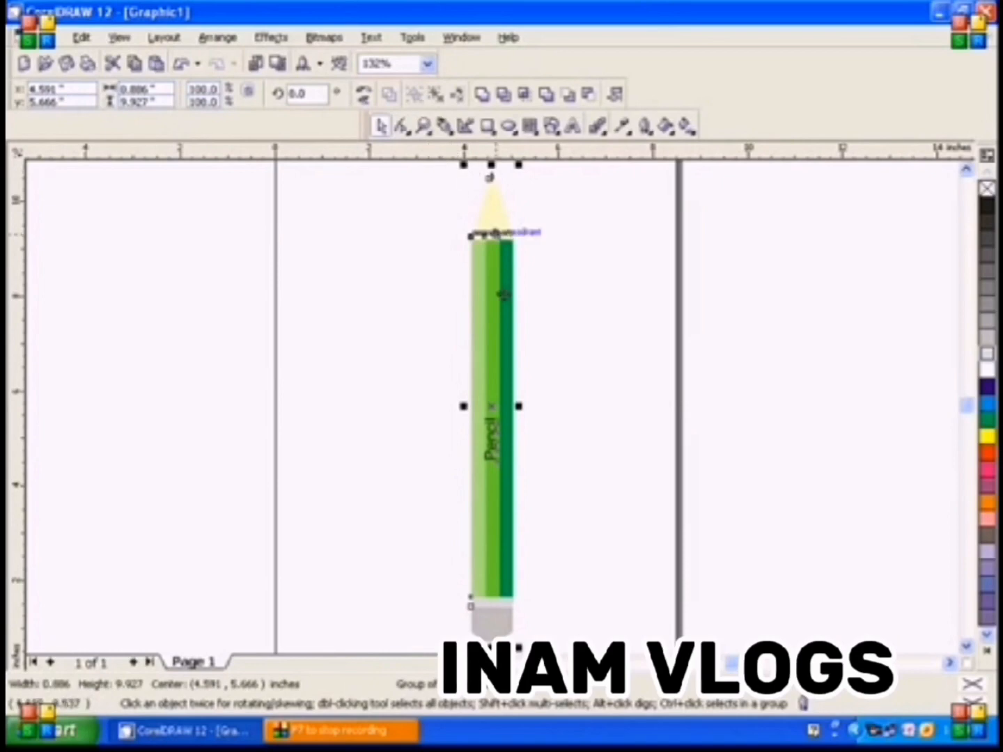
Rotate the grouped pencil about 26 degrees clockwise
click(488, 404)
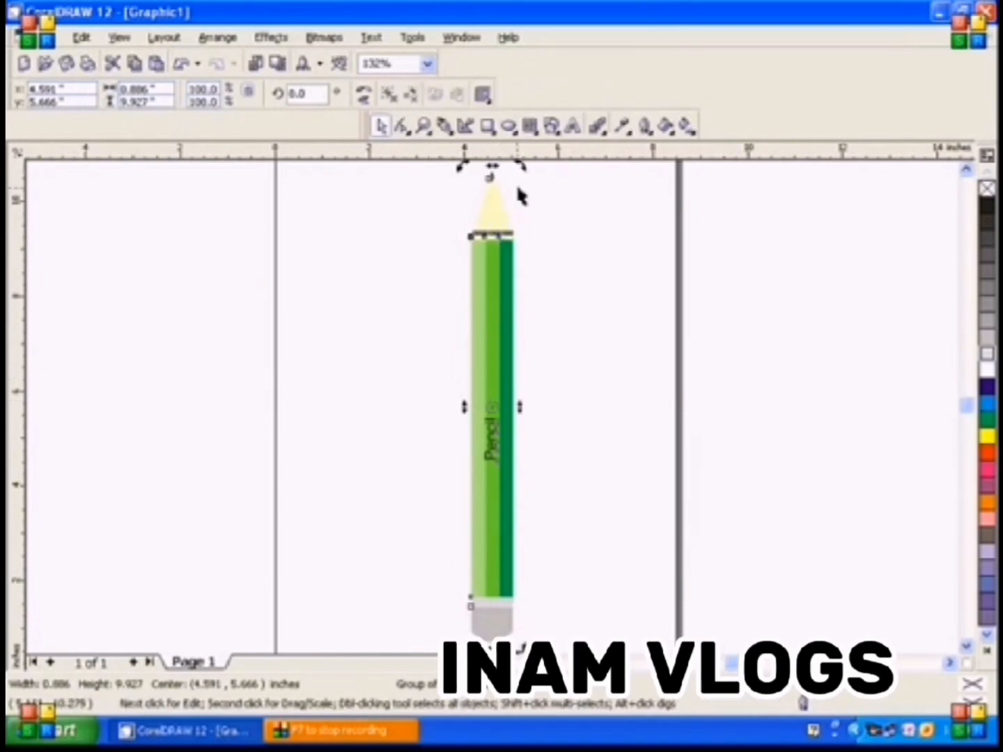
drag(518, 167, 605, 235)
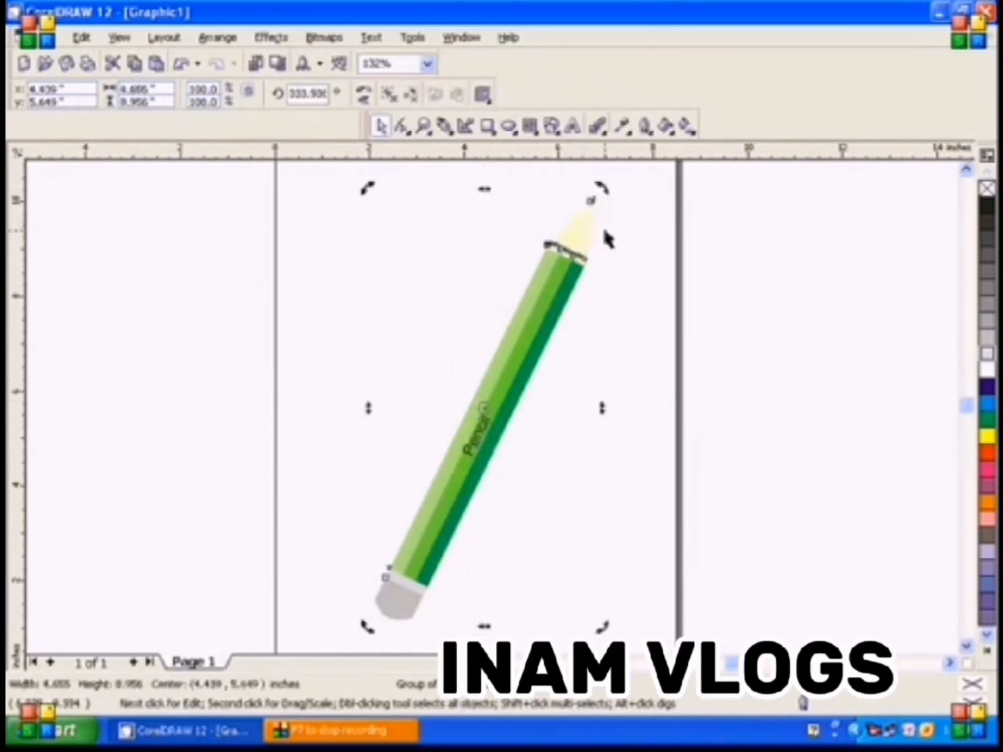
click(668, 298)
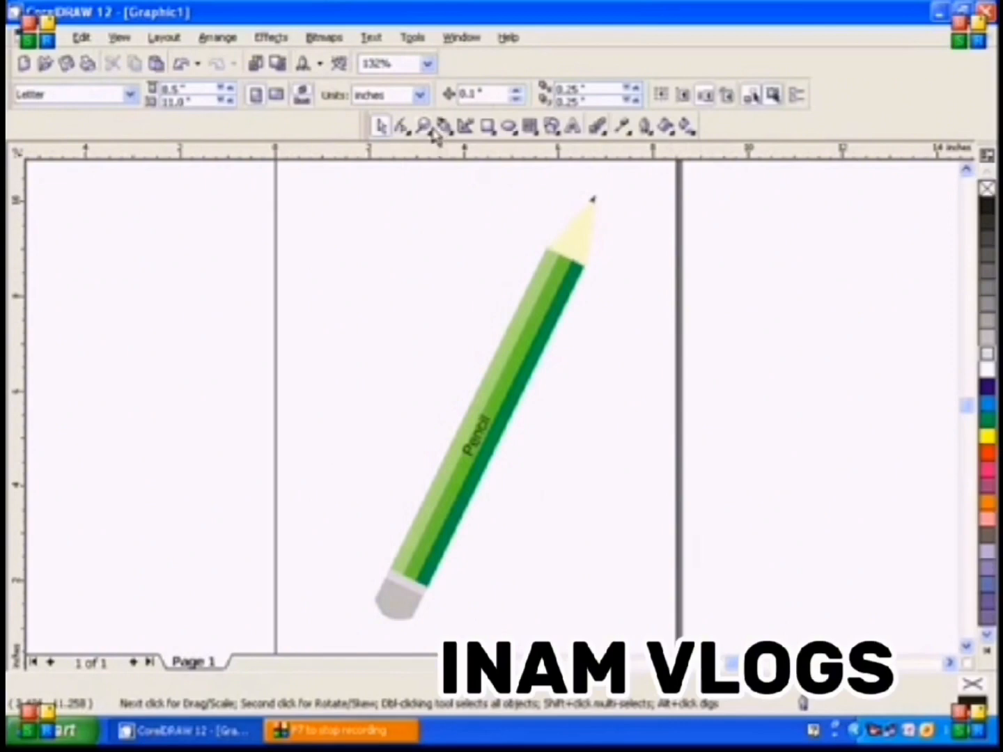